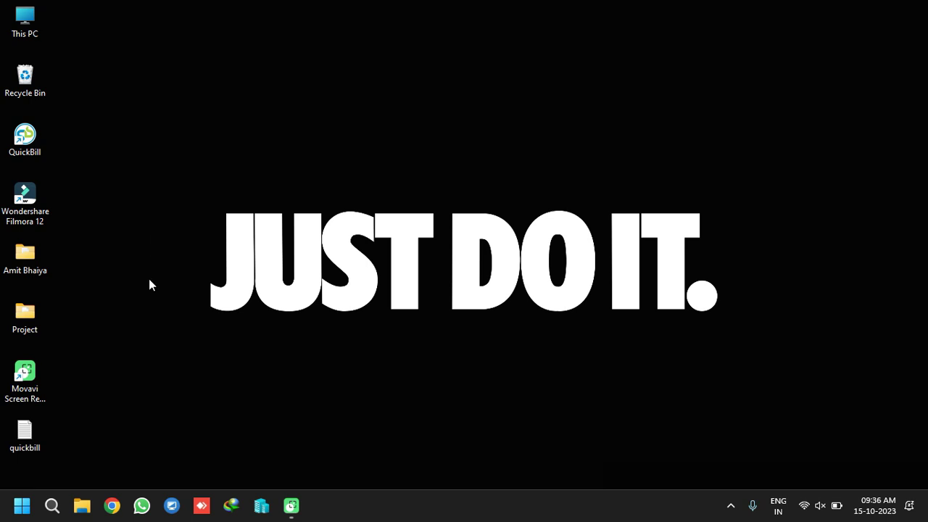
Launch QuickBill from its desktop shortcut
left_click(20, 140)
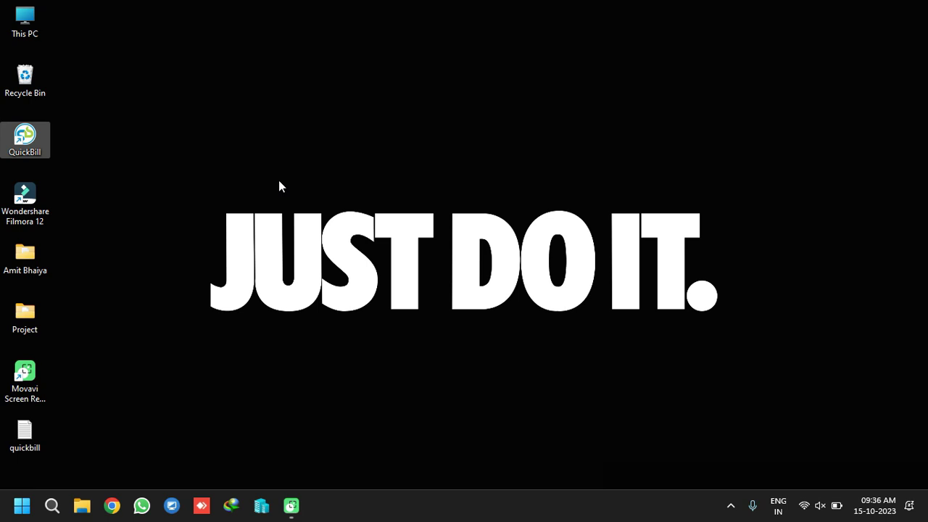
key("Return")
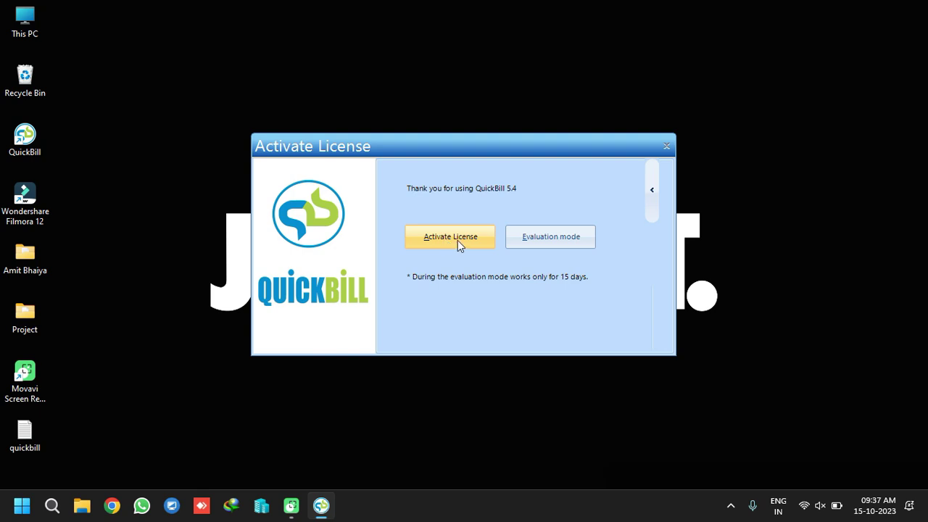
Close the licence activation form and continue in evaluation mode
left_click(457, 240)
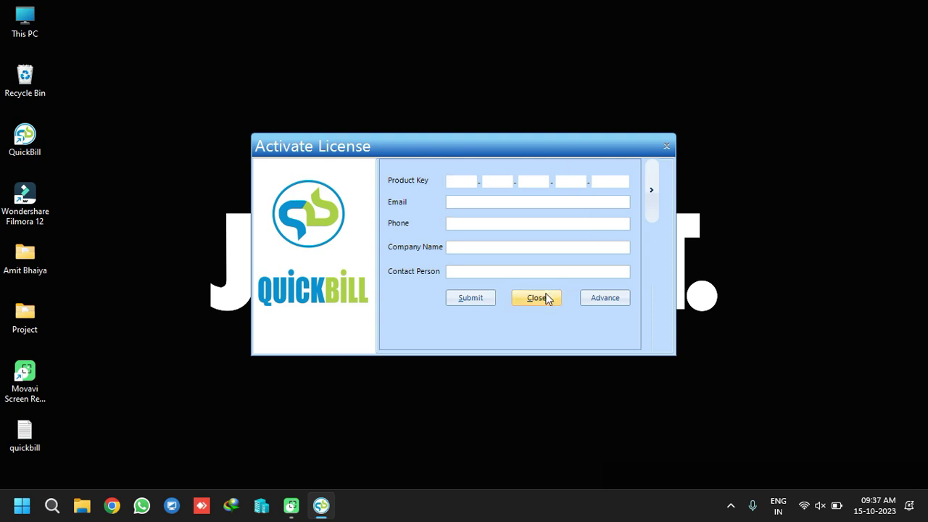
left_click(546, 299)
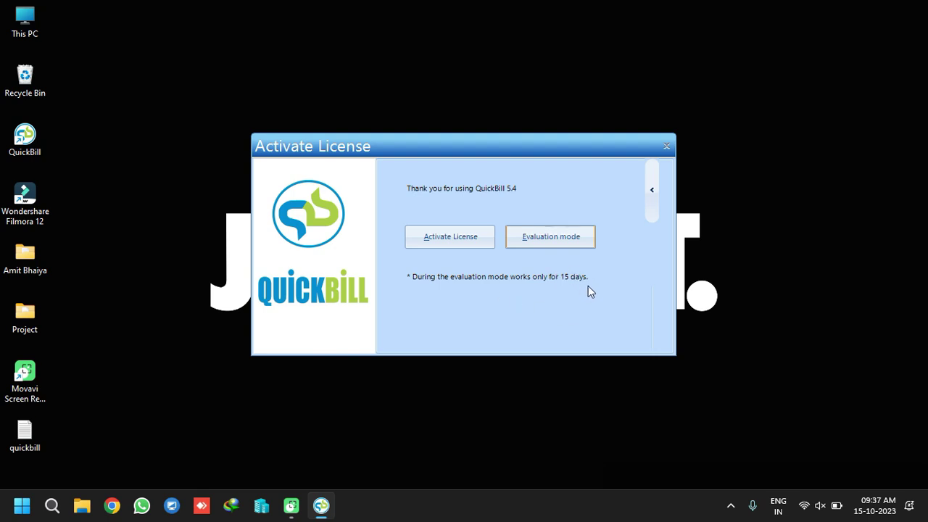
left_click(551, 236)
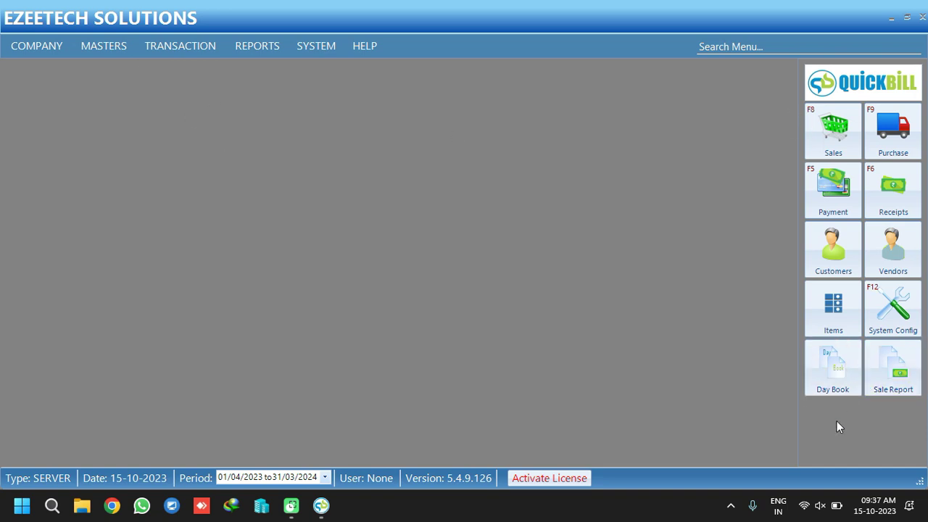
Open Alter Company and enter the company's mobile number
left_click(48, 48)
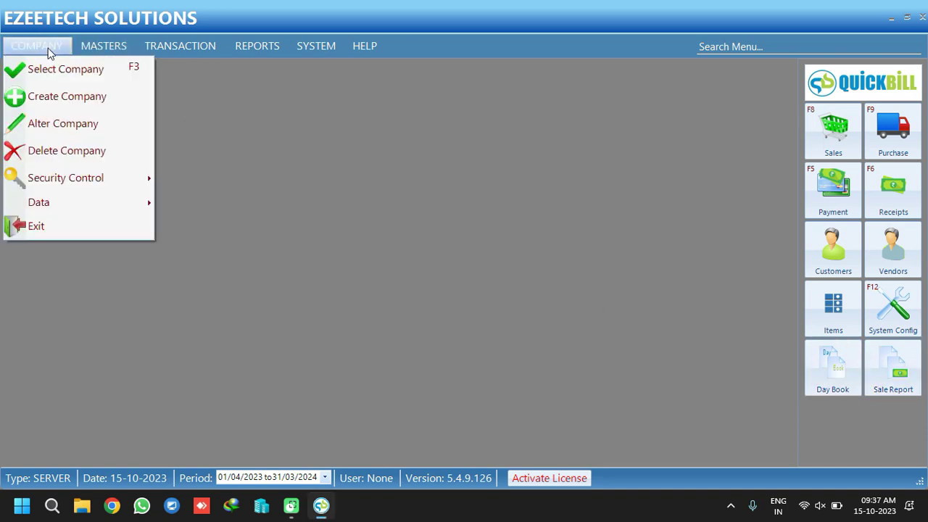
left_click(75, 125)
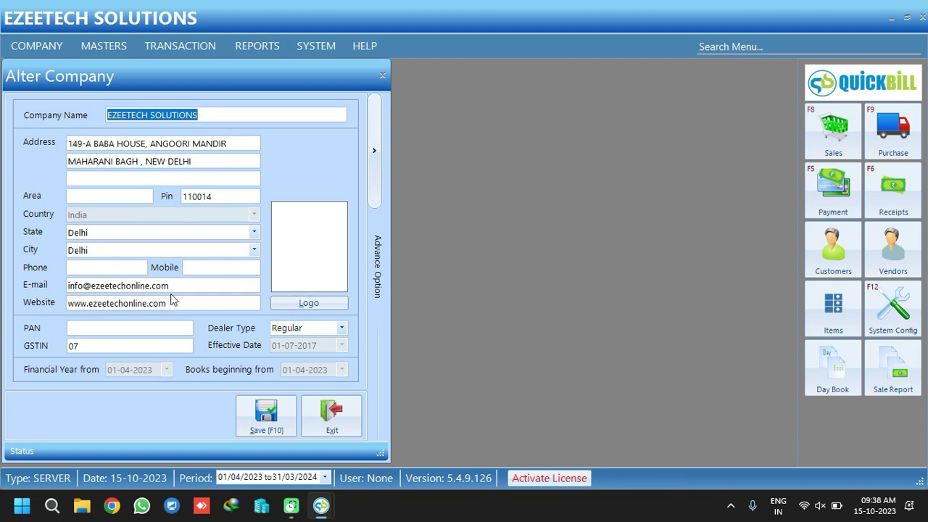
left_click(191, 269)
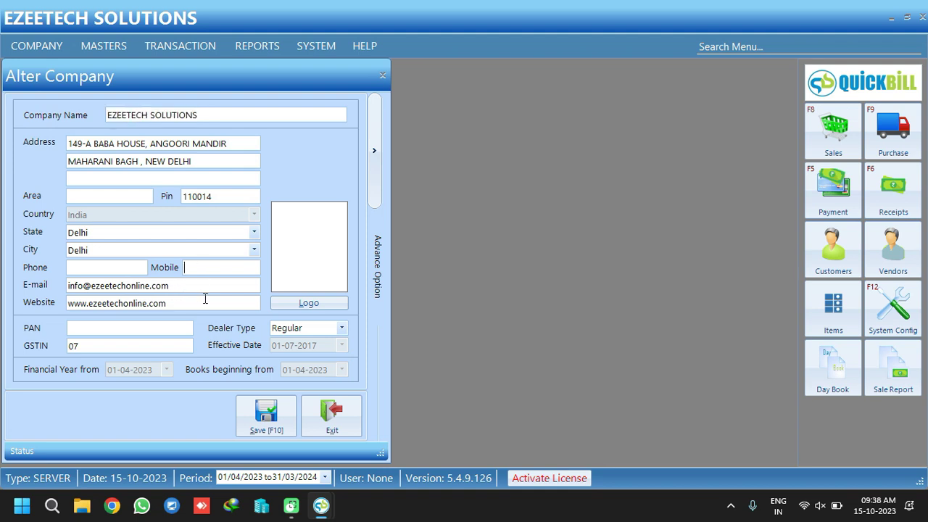
Check the GSTIN, keep dealer type Regular, and expand the advanced company options
left_click_drag(85, 347, 33, 357)
left_click(87, 346)
left_click(343, 330)
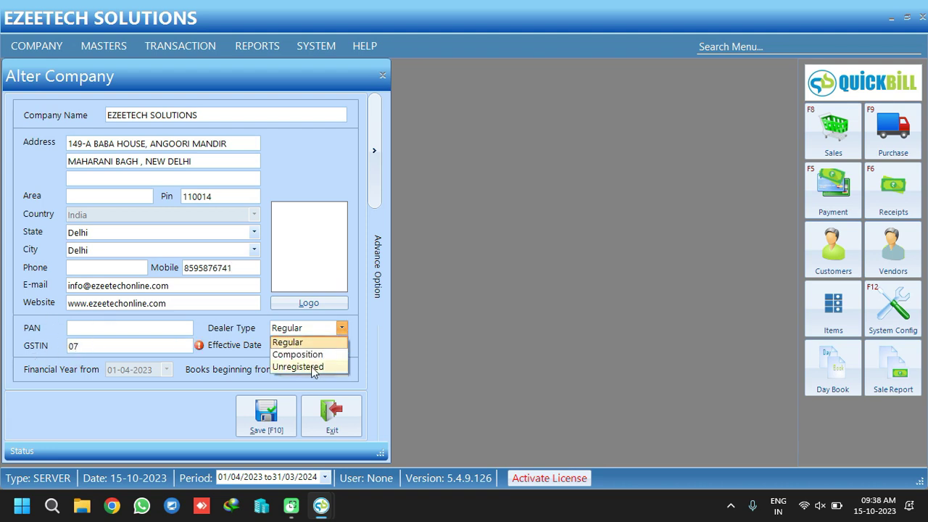
left_click(327, 330)
left_click(88, 331)
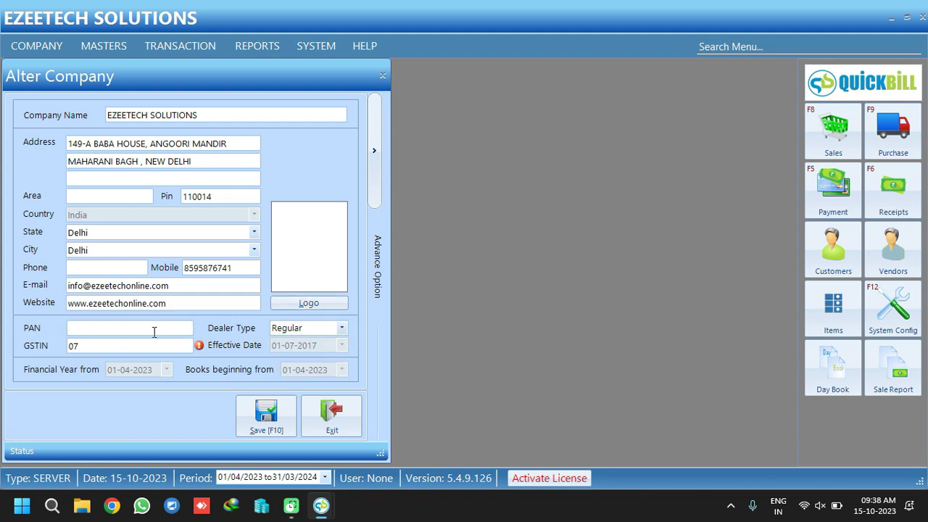
left_click(374, 153)
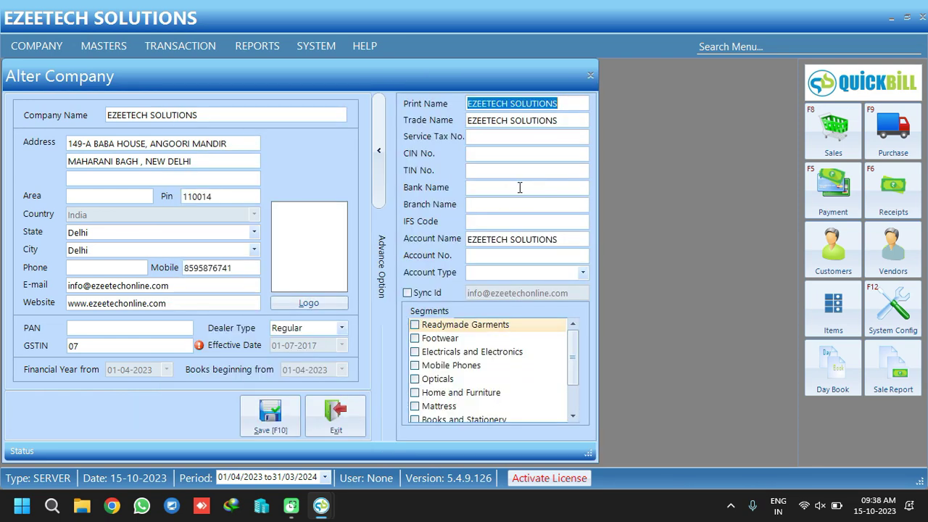
Try loading Bill -2 from the QuickBill Video folder as the logo, then save the company
left_click(480, 188)
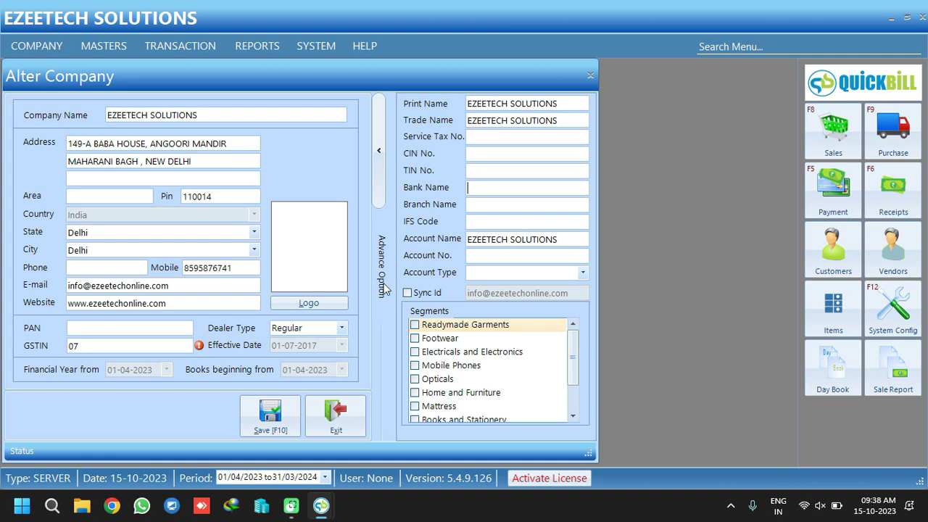
left_click(312, 303)
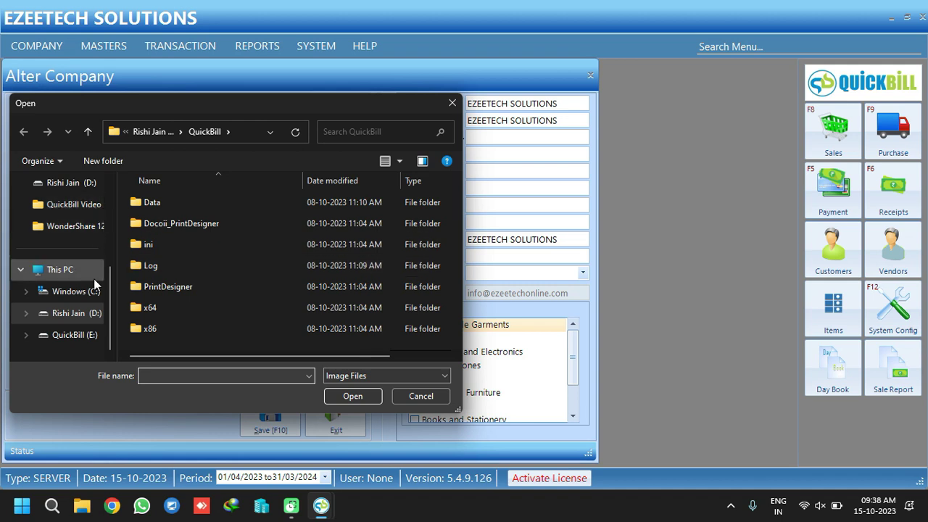
left_click(78, 335)
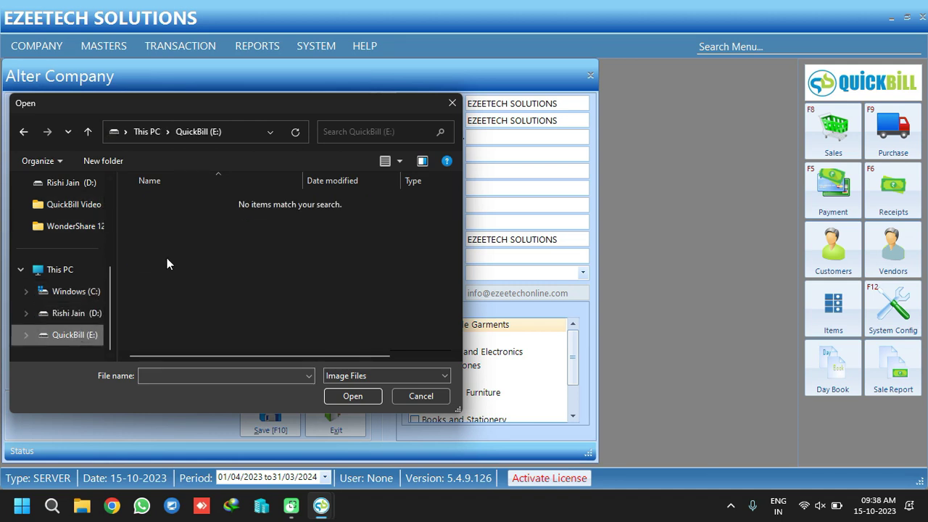
left_click(75, 314)
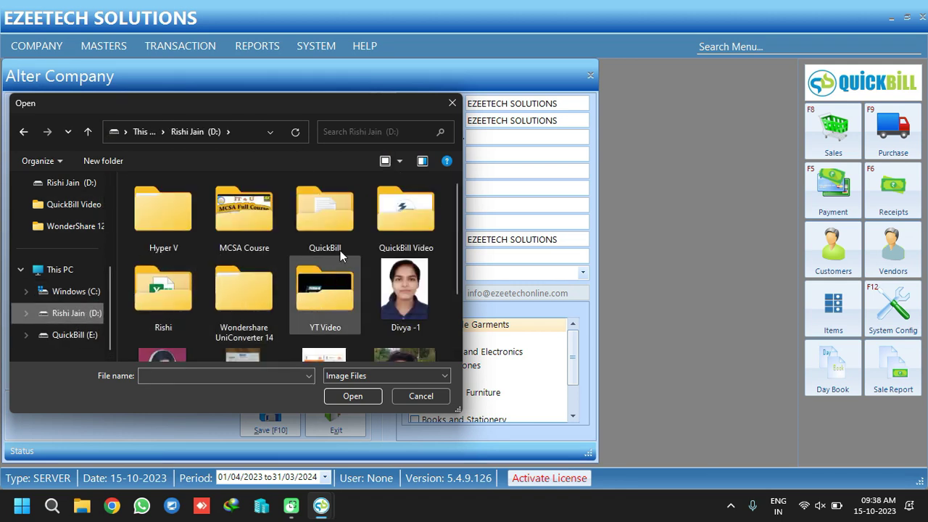
double_click(416, 211)
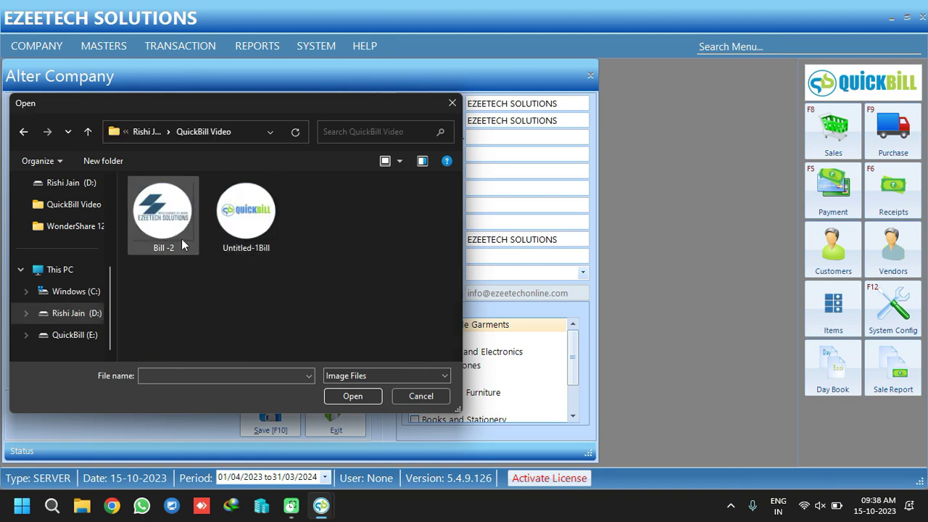
left_click(179, 254)
left_click(366, 401)
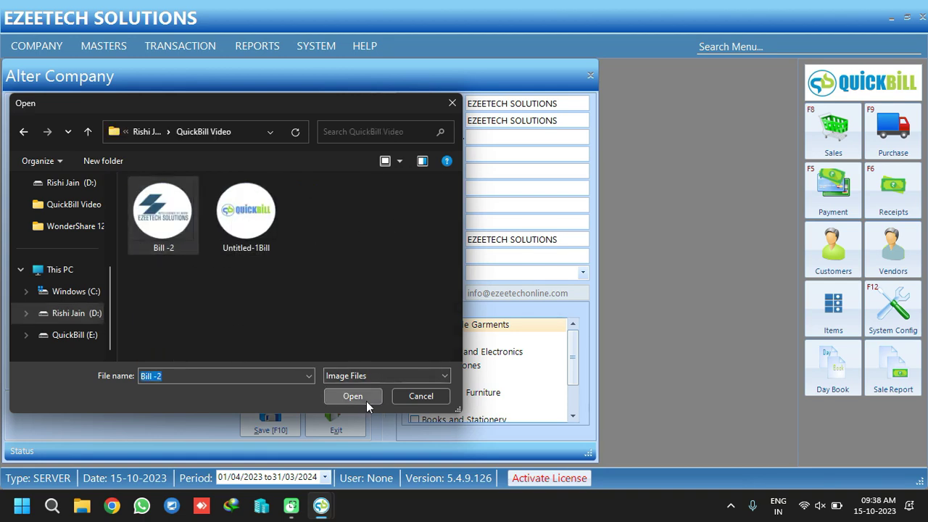
mouse_move(355, 249)
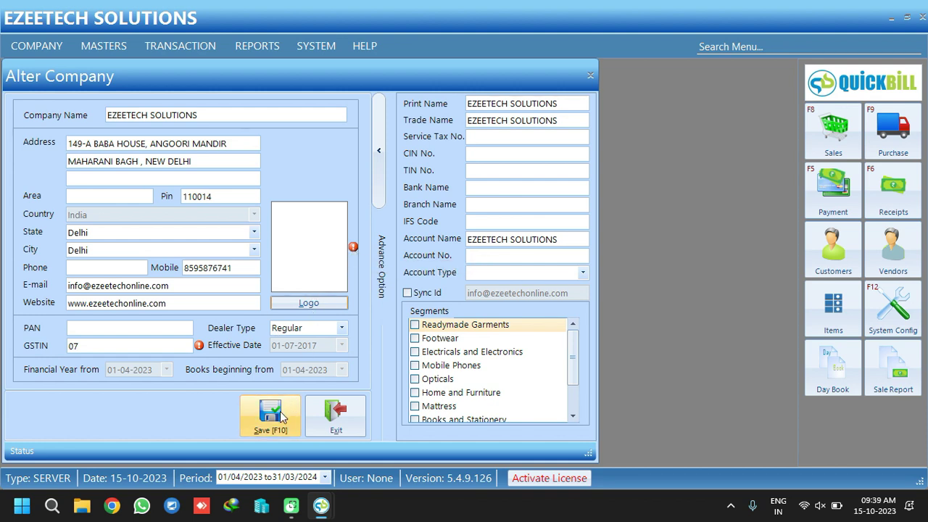
left_click(274, 416)
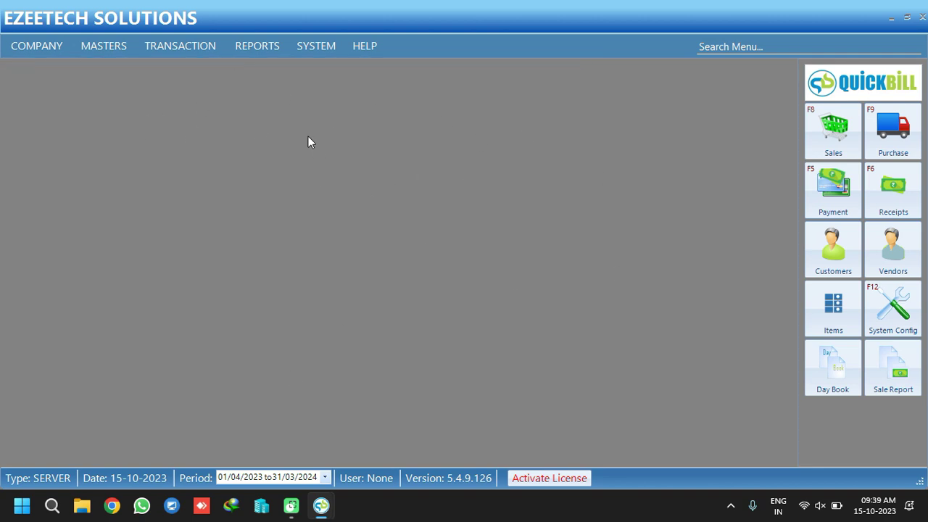
In System Configuration features, enable sales orders/quotations and purchase orders
left_click(325, 48)
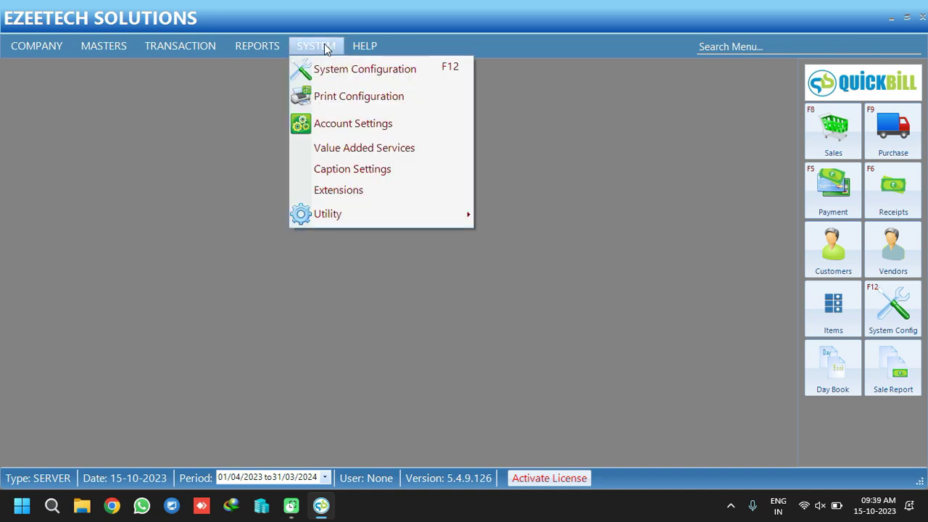
left_click(384, 73)
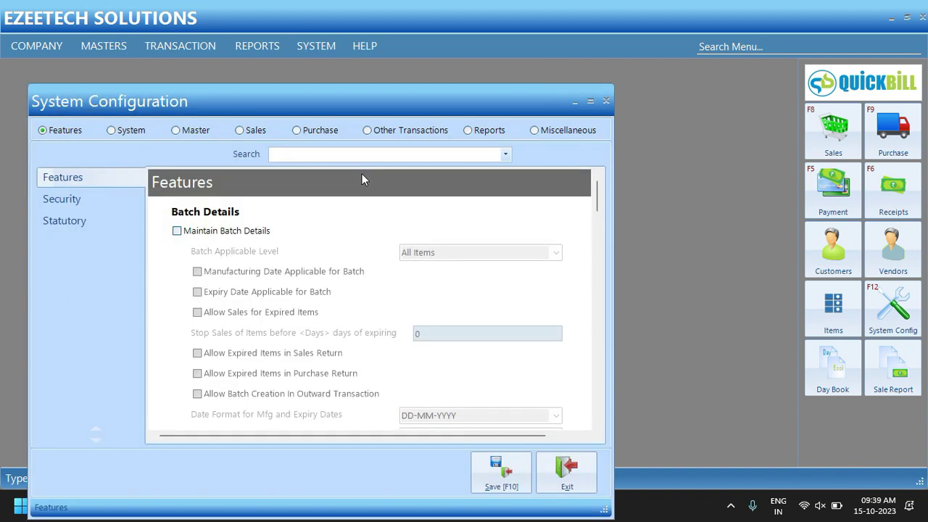
left_click_drag(335, 103, 357, 32)
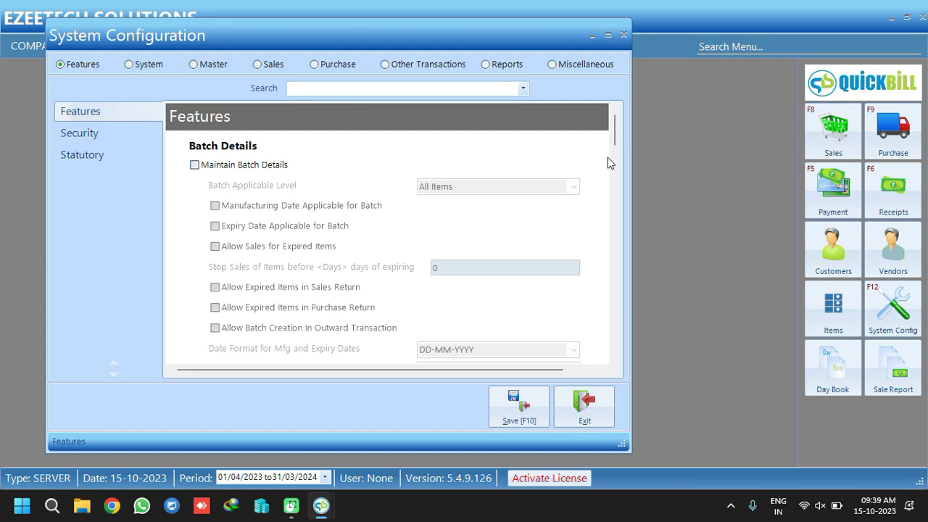
left_click_drag(614, 129, 615, 226)
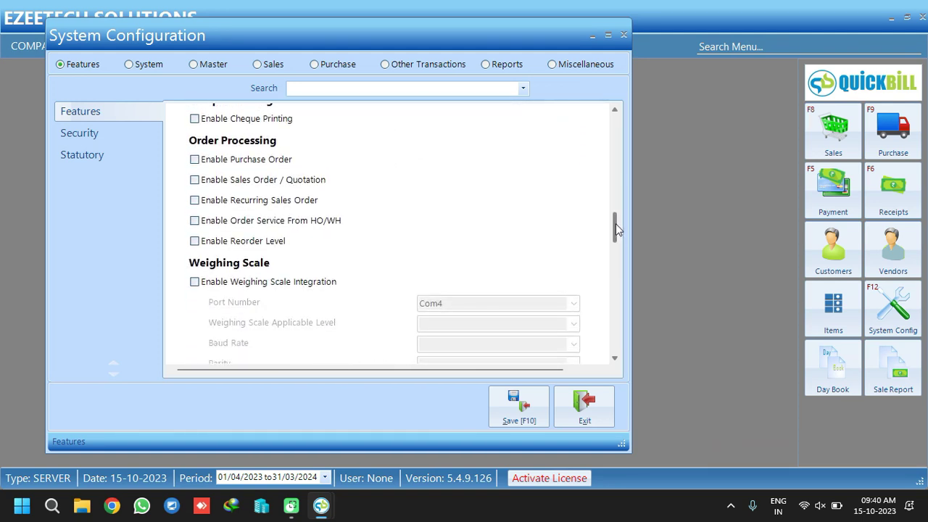
left_click(274, 181)
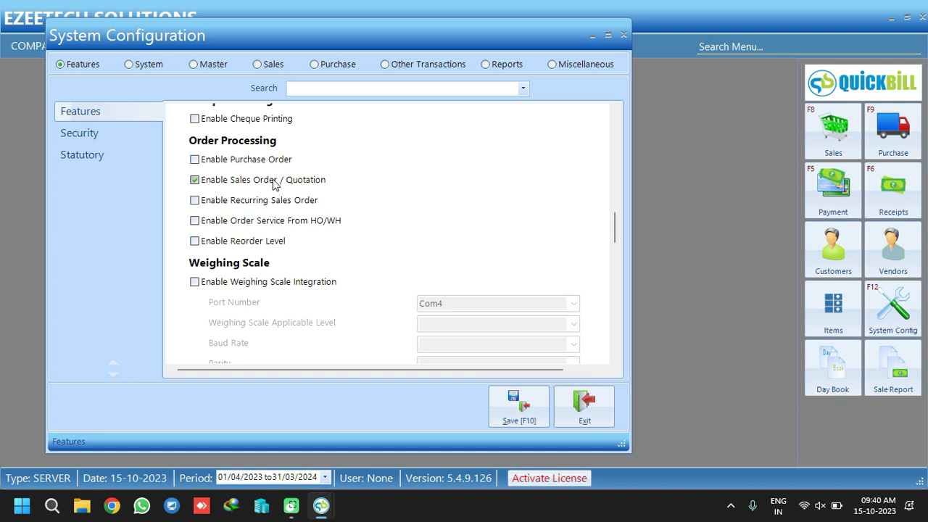
left_click(195, 160)
Enable sales staff commission, sales promotions and Export Data to Tally, then go to Security
left_click_drag(617, 231, 615, 267)
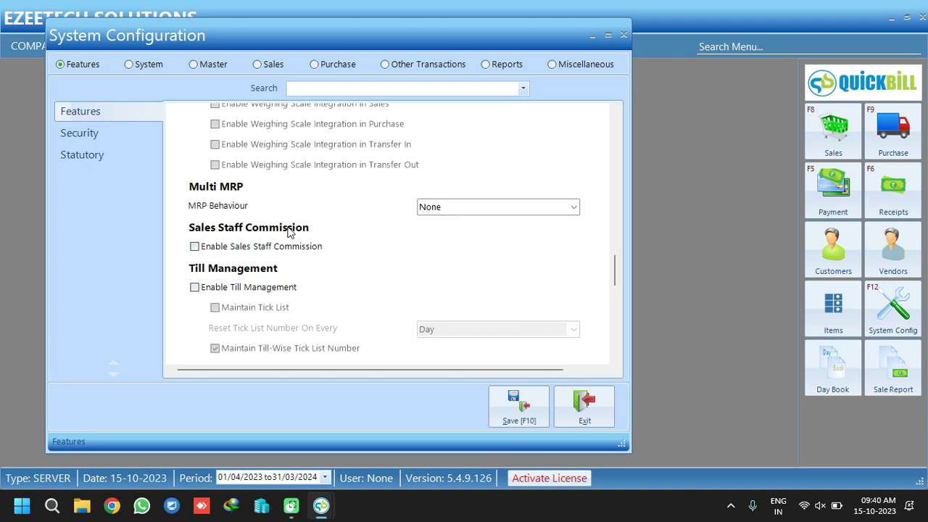
left_click(194, 247)
left_click_drag(613, 269, 614, 295)
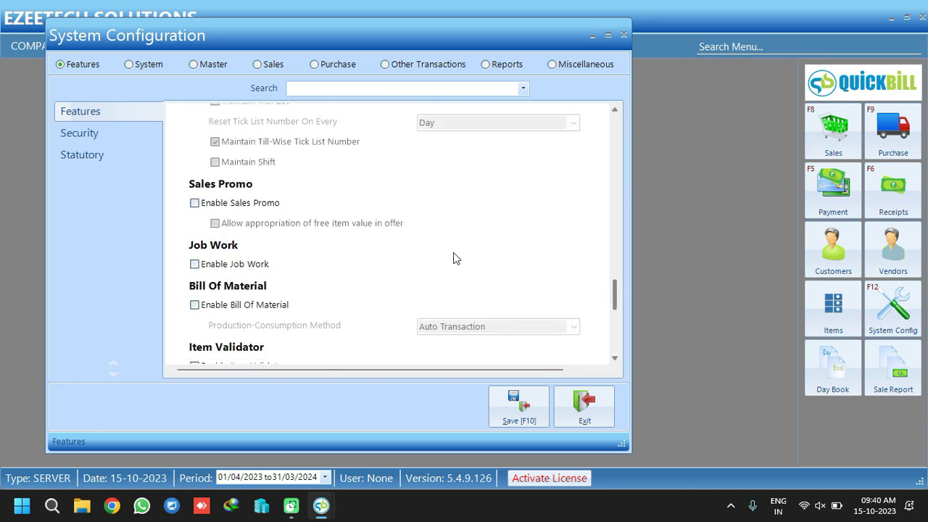
left_click(227, 206)
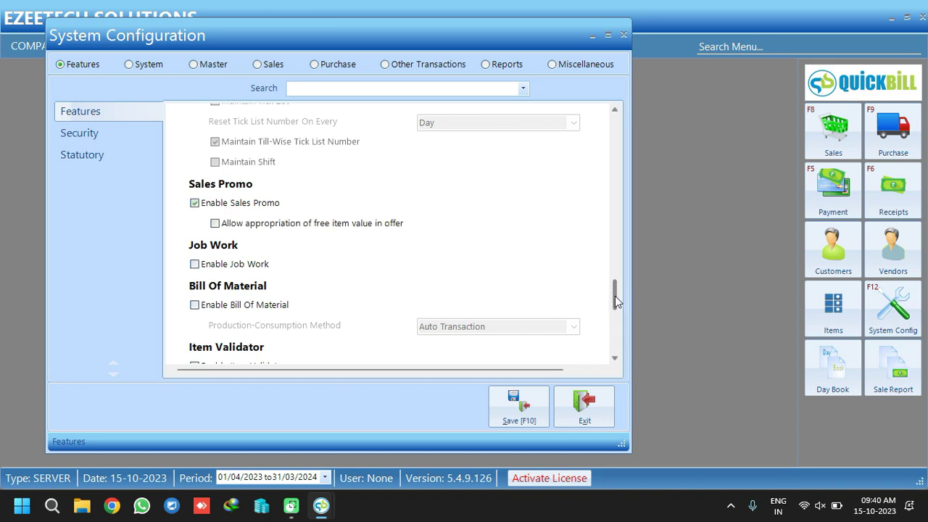
left_click_drag(615, 295, 615, 315)
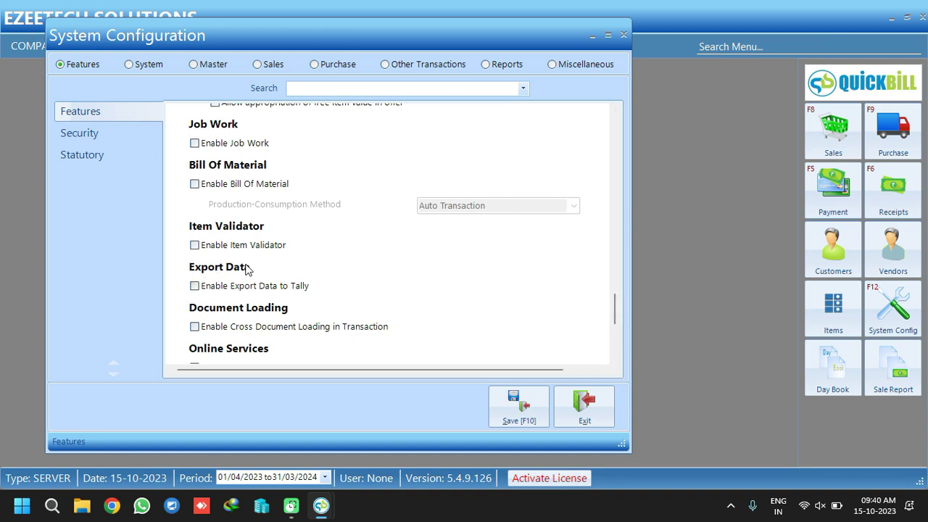
left_click(194, 286)
left_click_drag(614, 308, 612, 327)
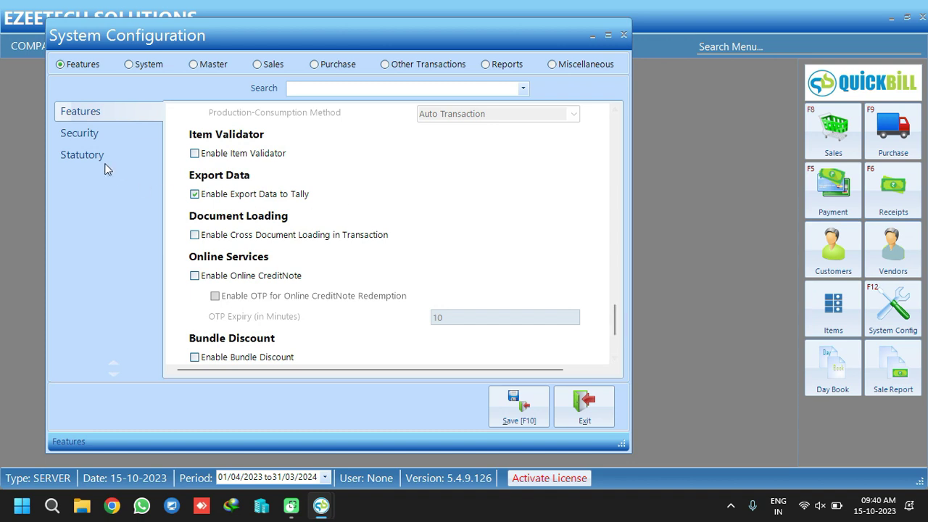
left_click(94, 138)
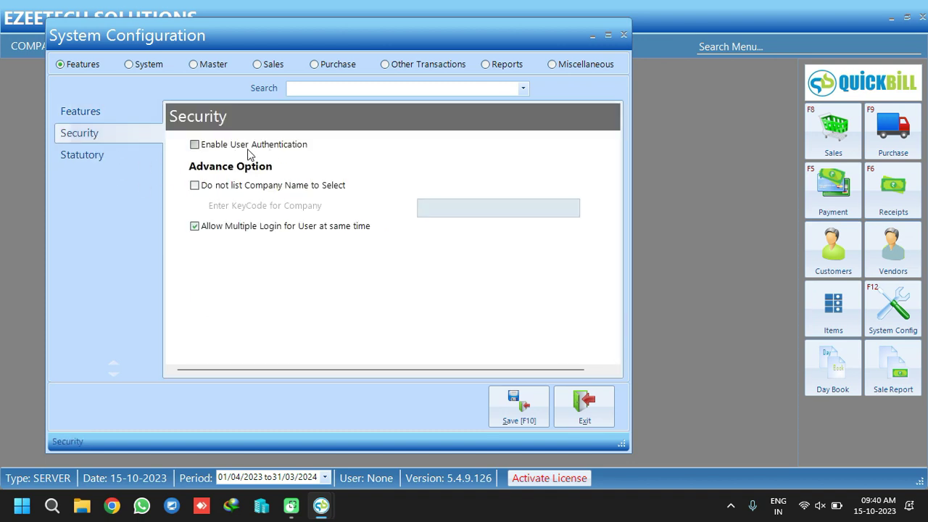
Enable user authentication, review the Statutory GST settings, then switch to the System section
left_click(194, 145)
left_click(78, 158)
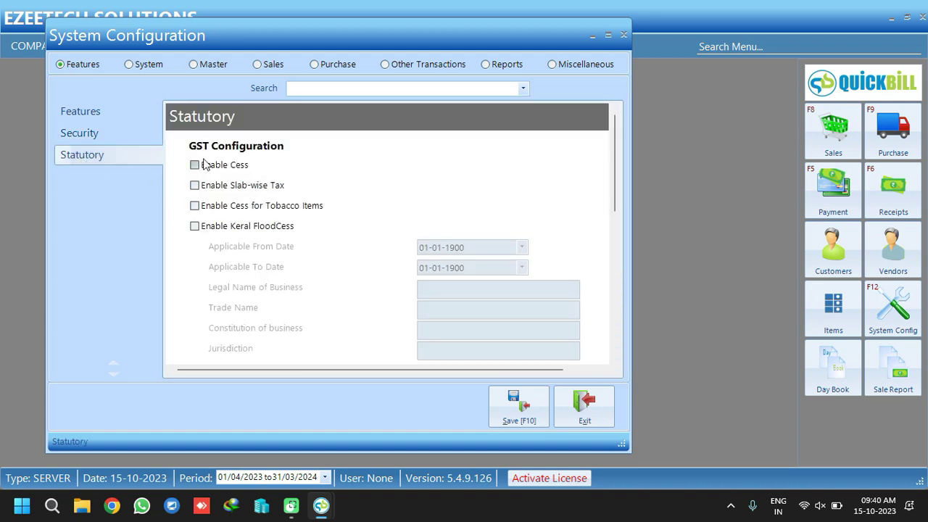
left_click_drag(613, 147, 627, 254)
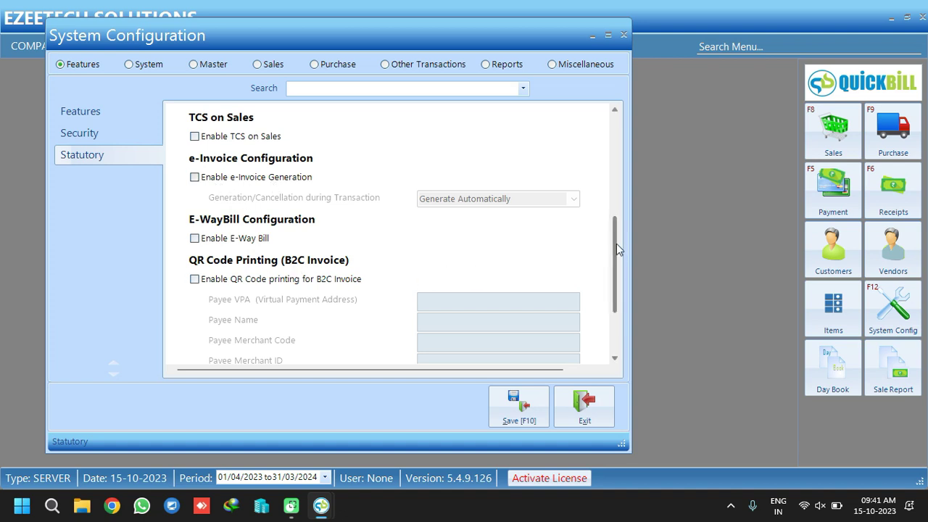
left_click_drag(616, 244, 615, 283)
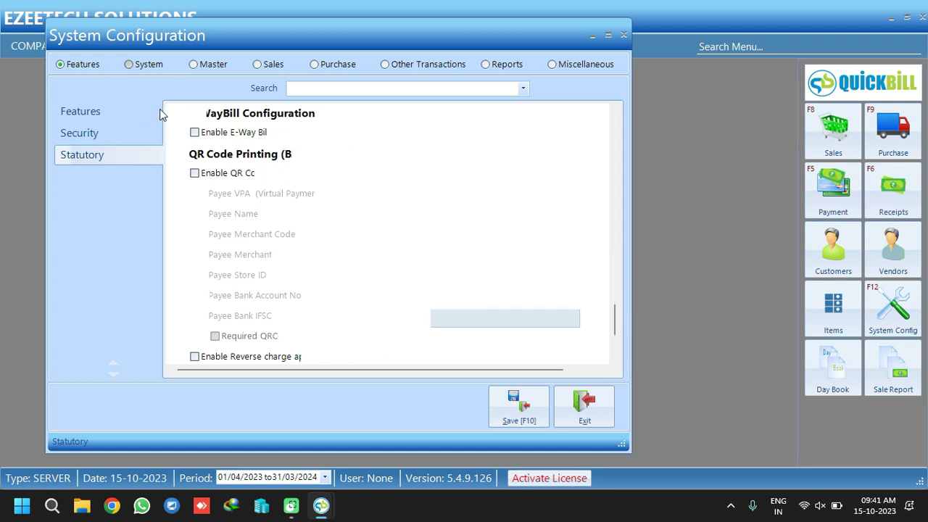
left_click(129, 64)
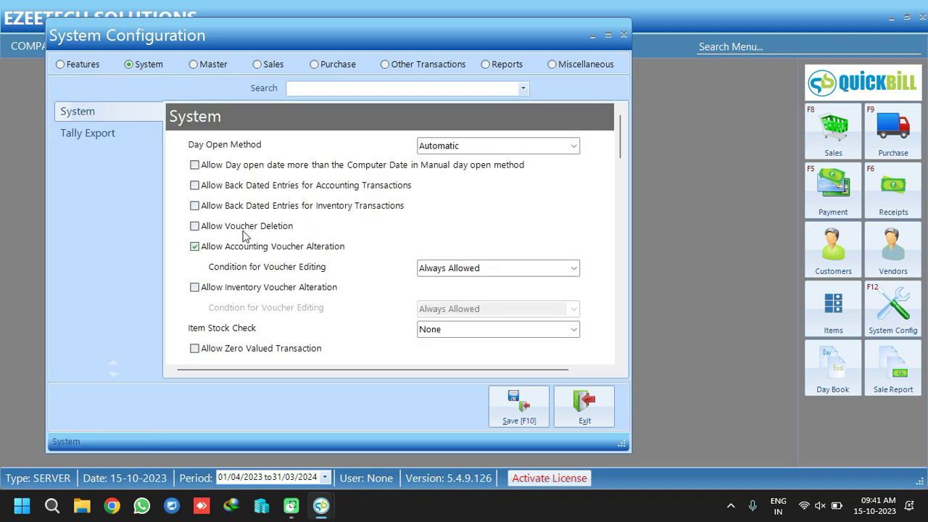
Allow voucher deletion and inventory voucher alteration, and set Item Stock Check to Stop Transaction
left_click(218, 228)
left_click(253, 290)
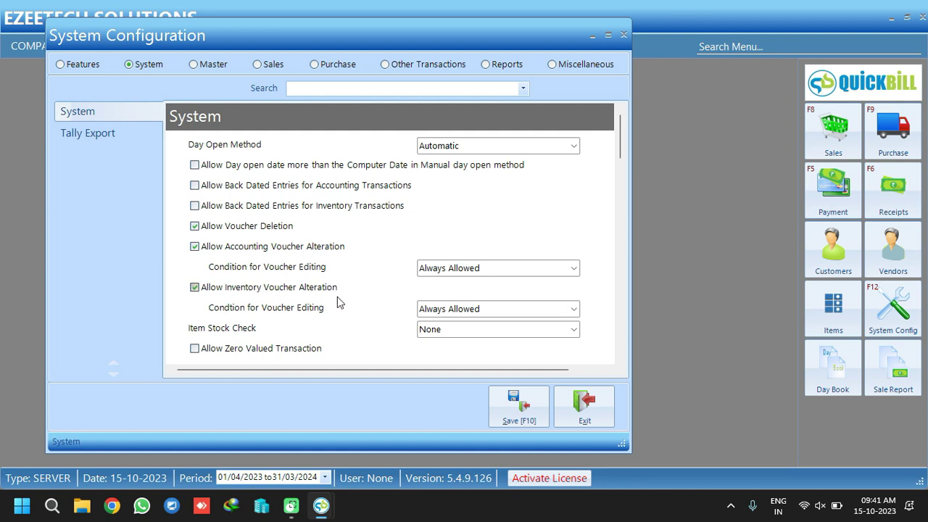
left_click(574, 330)
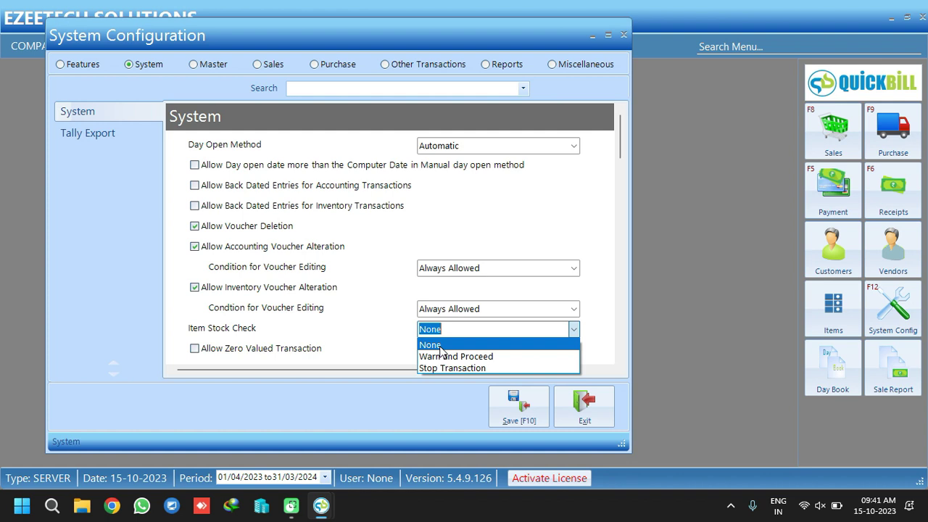
left_click(441, 345)
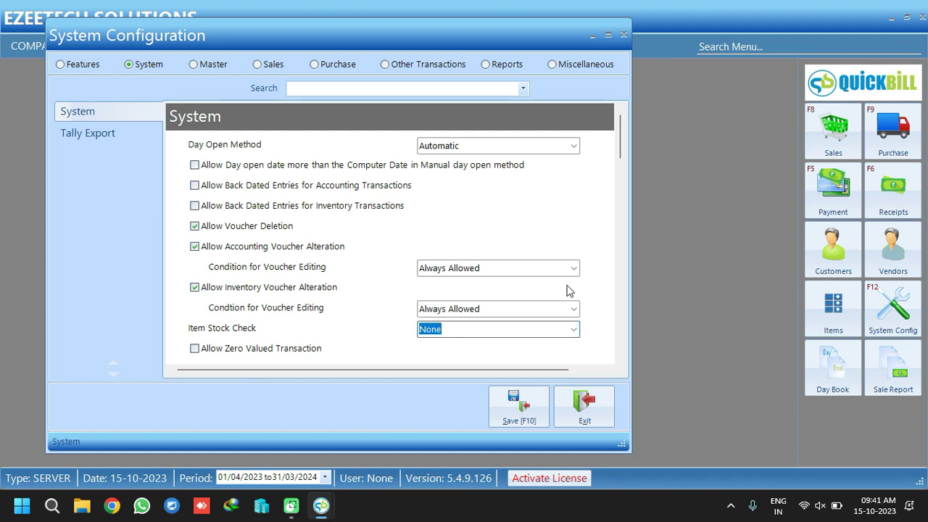
left_click(573, 329)
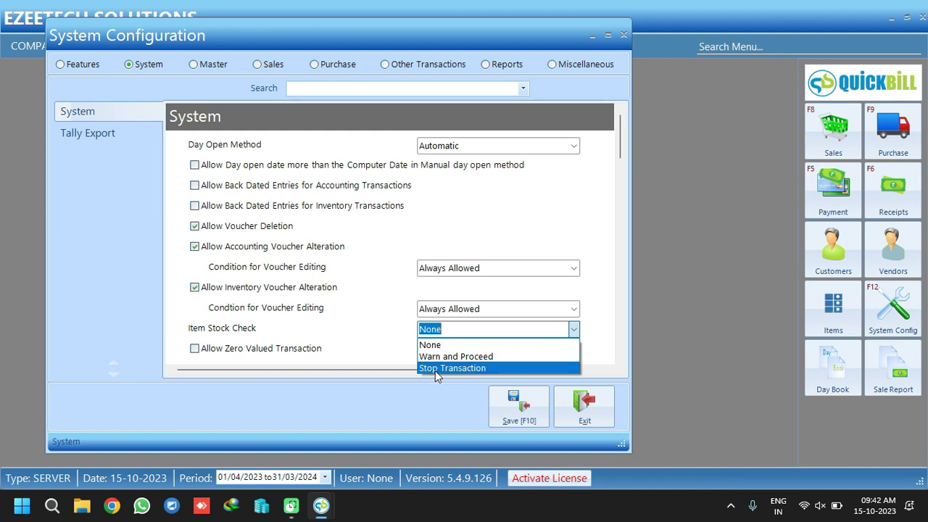
left_click(452, 366)
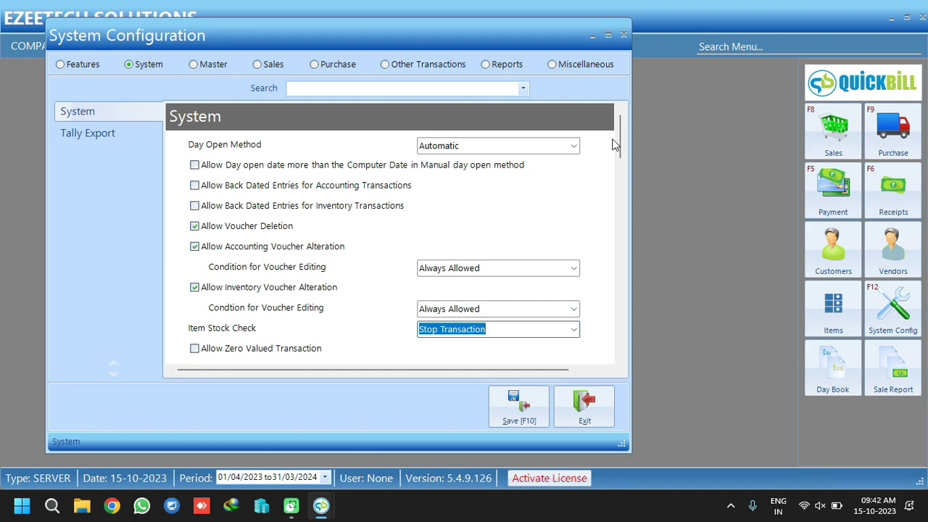
Allow zero-valued transactions and zero item rates, and display only items with stock
scroll(618, 142, "down", 5)
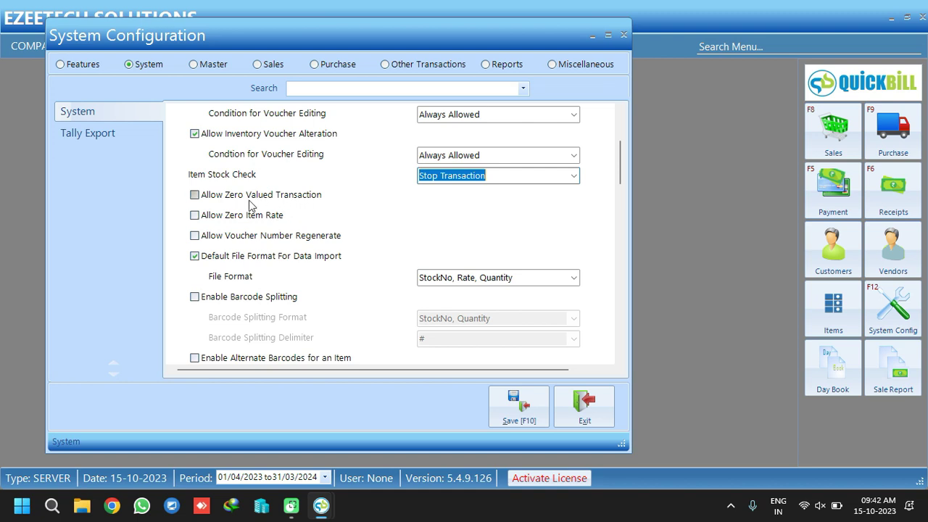
left_click(195, 196)
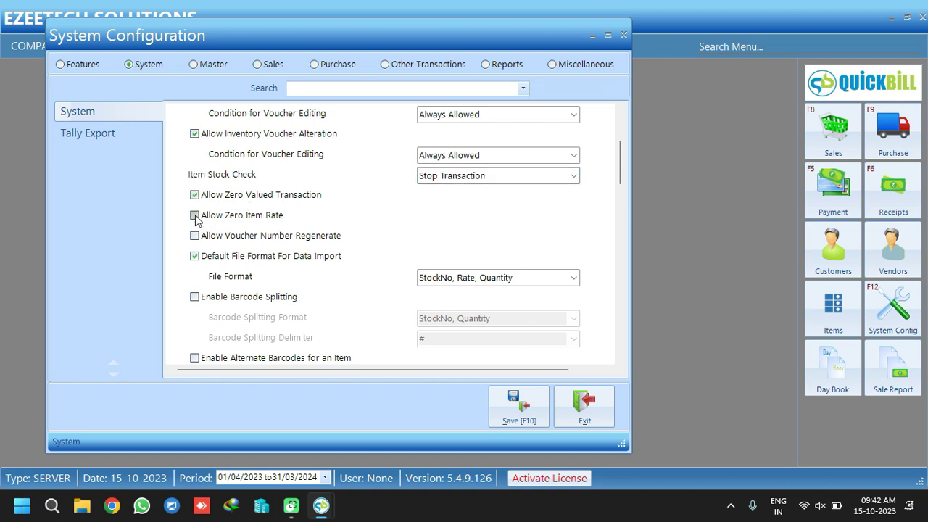
left_click(194, 216)
left_click_drag(616, 154, 627, 190)
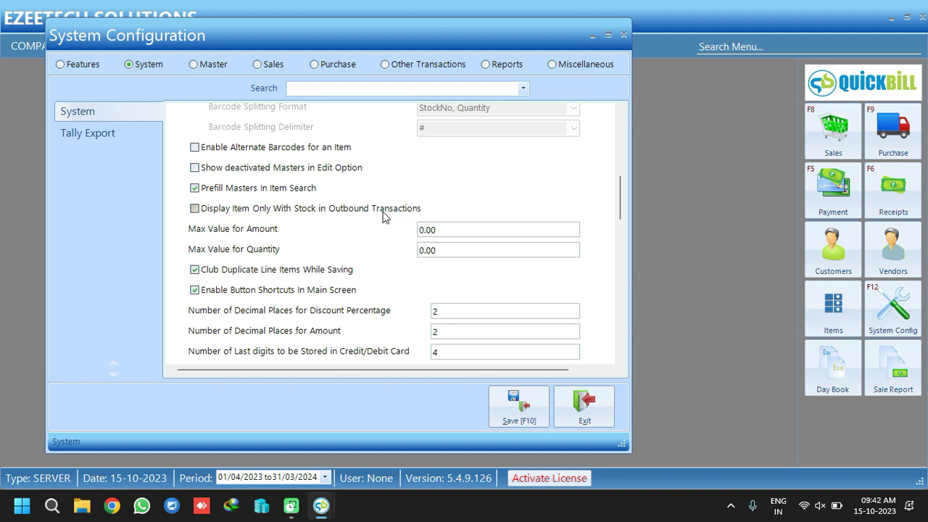
left_click(300, 211)
left_click(195, 208)
scroll(621, 199, "down", 5)
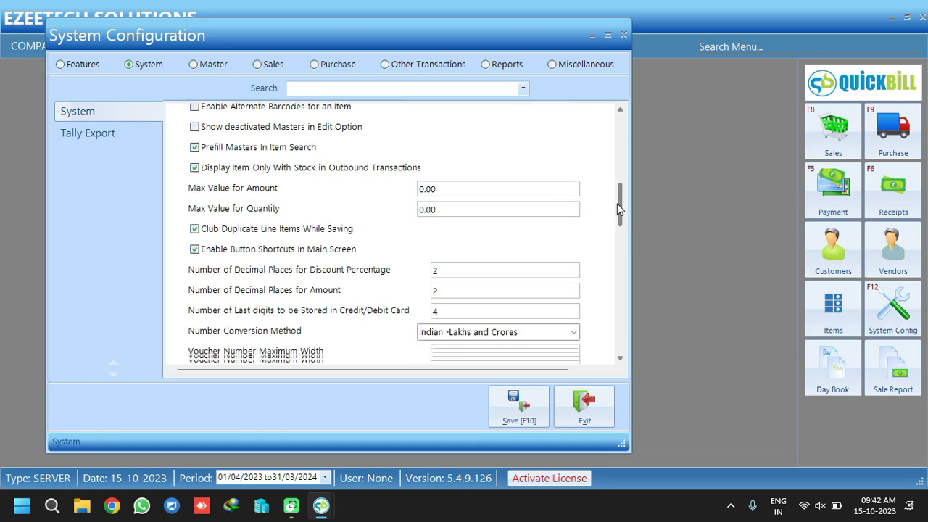
left_click_drag(617, 215, 622, 248)
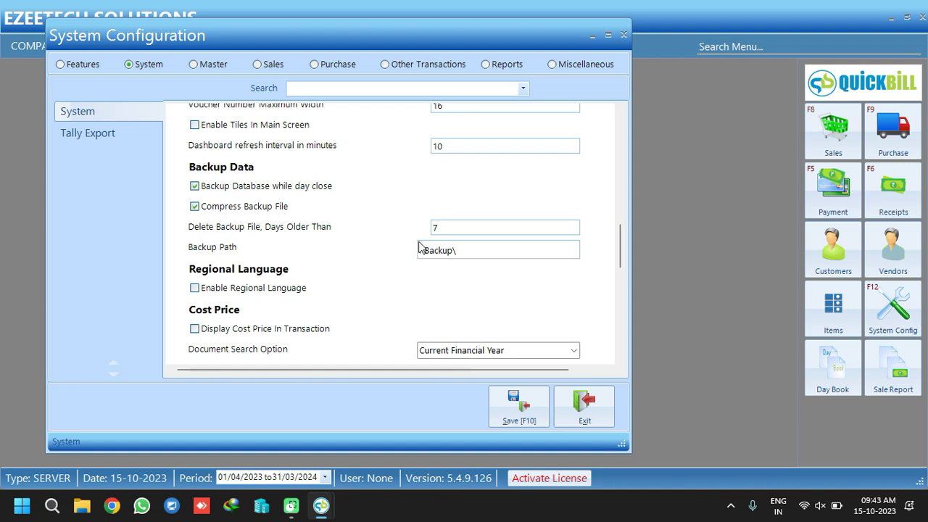
Select the .\Backup\ backup path value and switch to File Explorer
left_click_drag(471, 251, 368, 261)
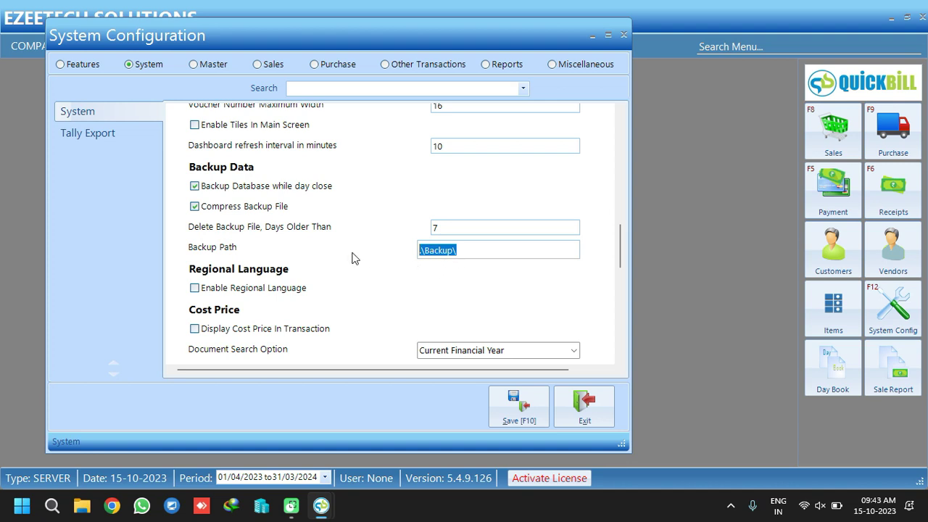
left_click(80, 509)
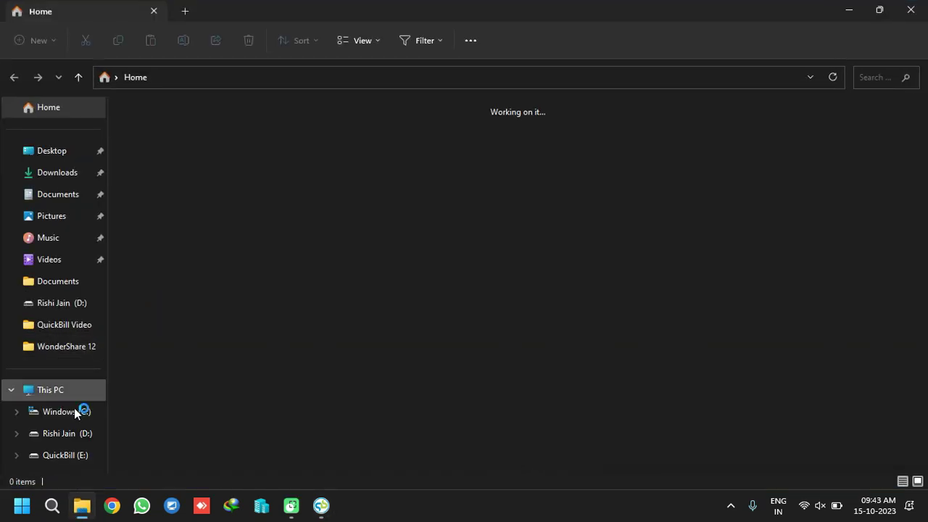
Create a Backup folder in D:\QuickBill and copy its path D:\QuickBill\Backup
left_click(73, 434)
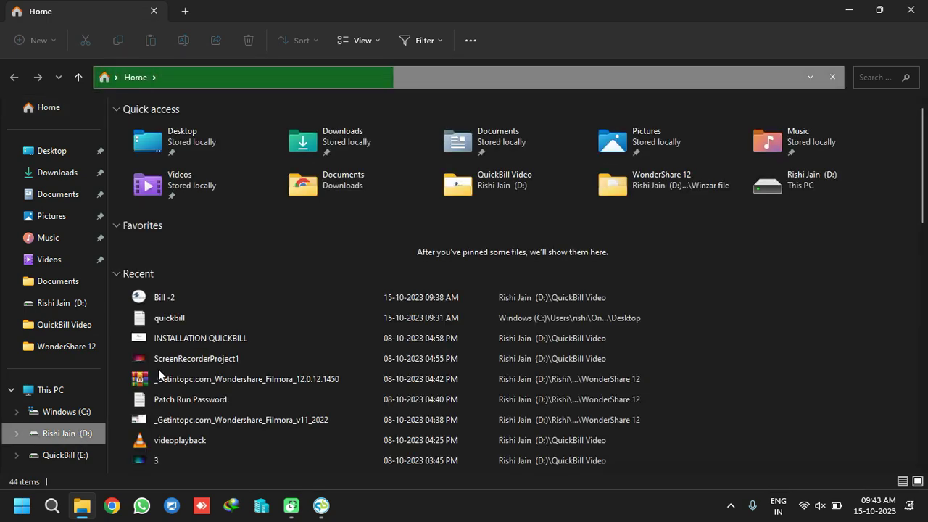
double_click(299, 138)
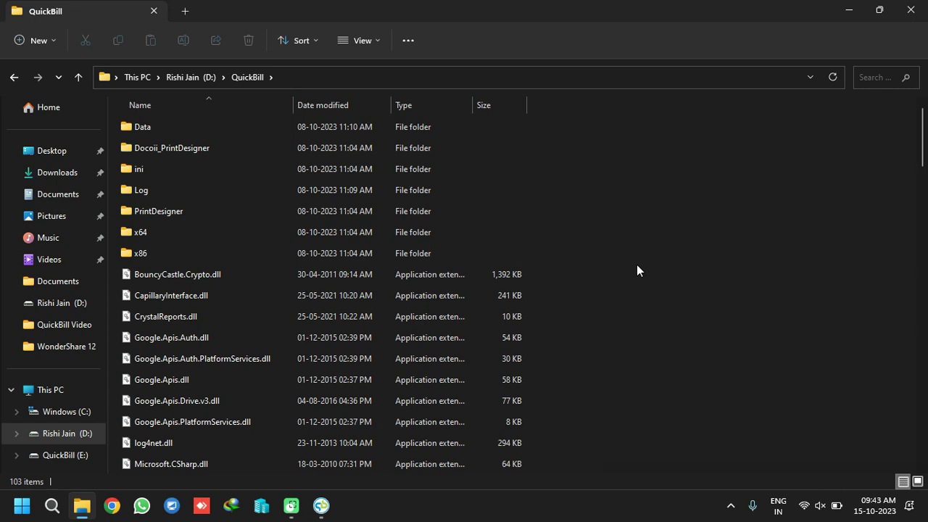
key("ctrl+shift+n")
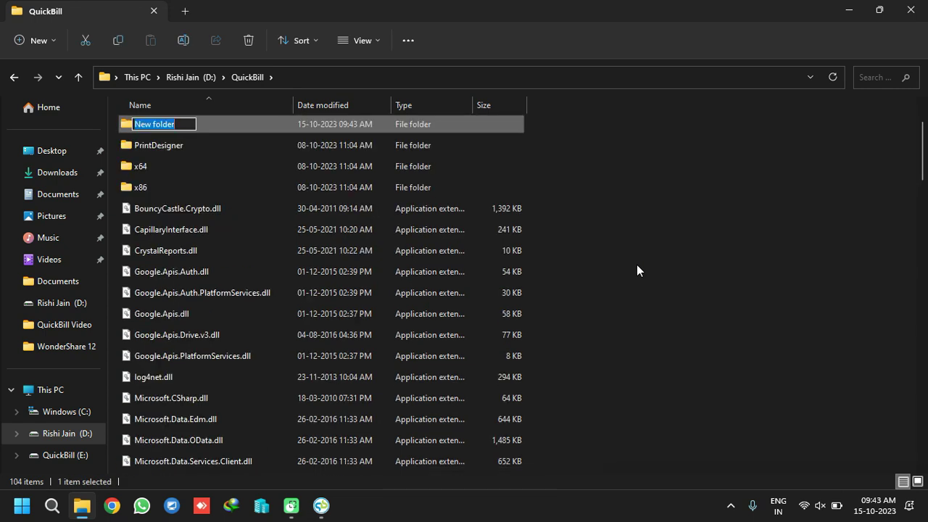
type("Backup")
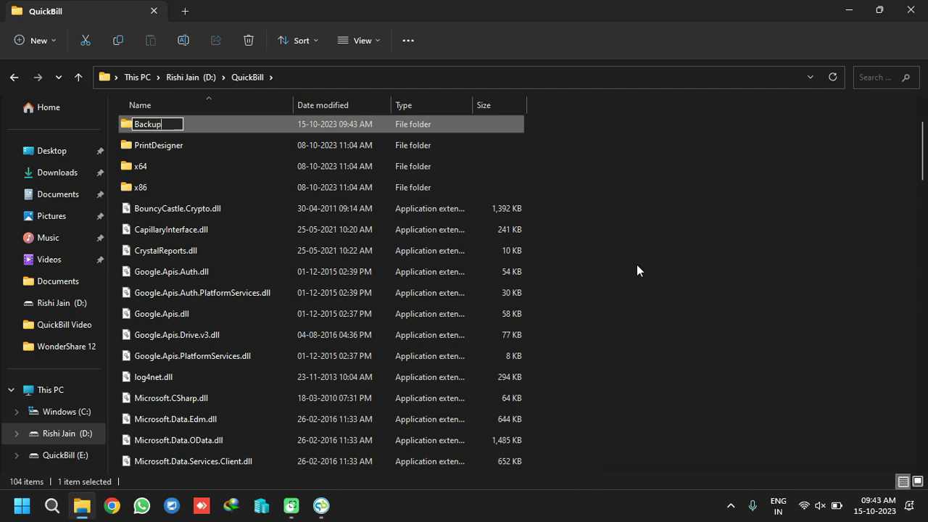
key("Return")
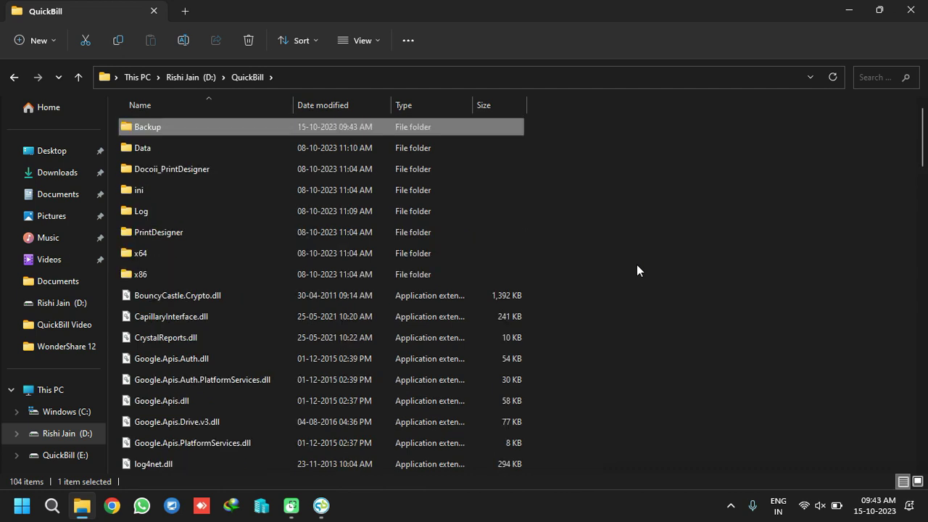
key("Return")
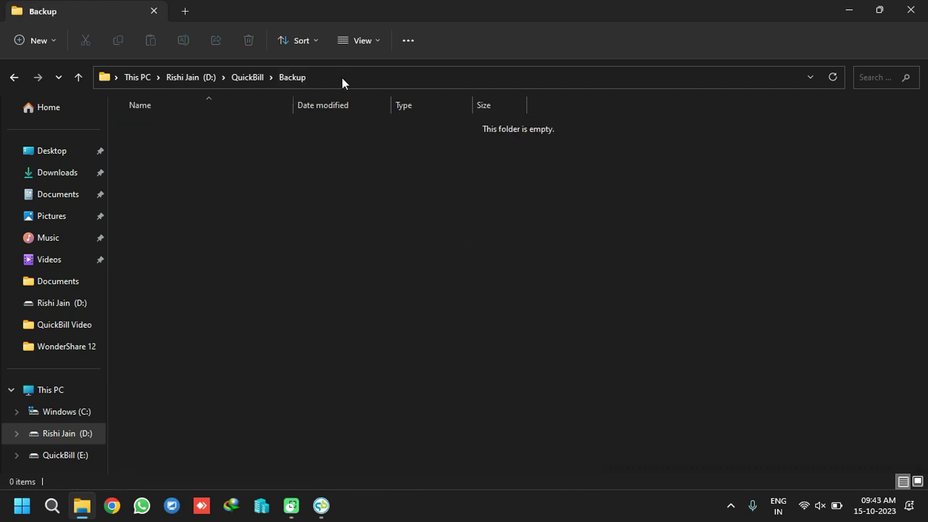
left_click(343, 77)
key("ctrl+c")
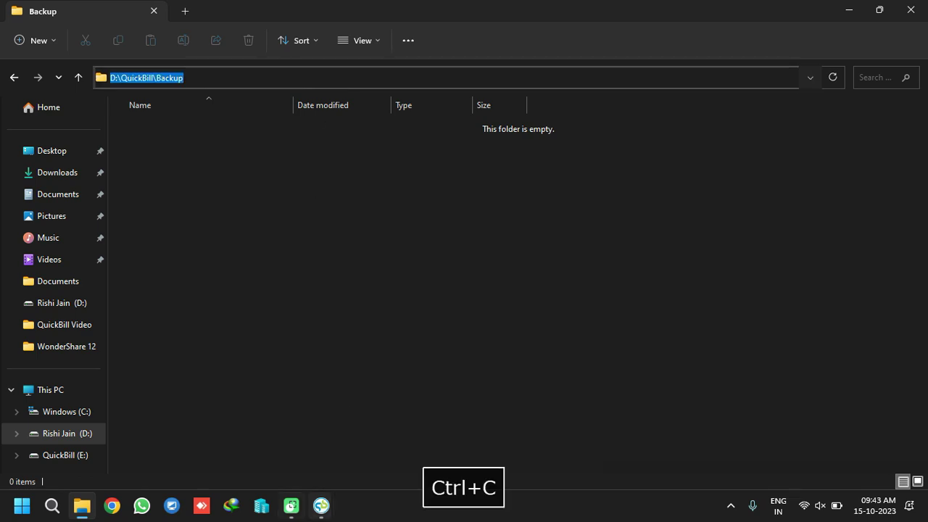
left_click(323, 505)
left_click(376, 428)
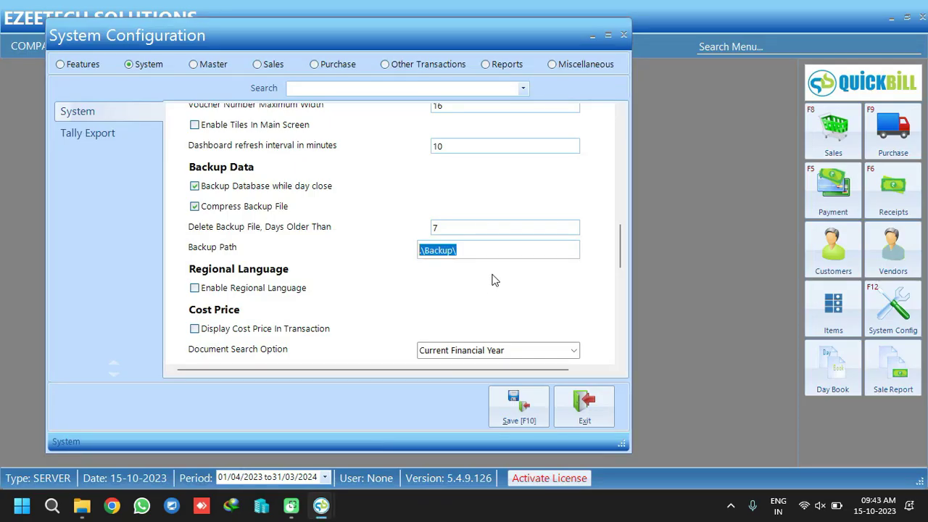
key("ctrl+v")
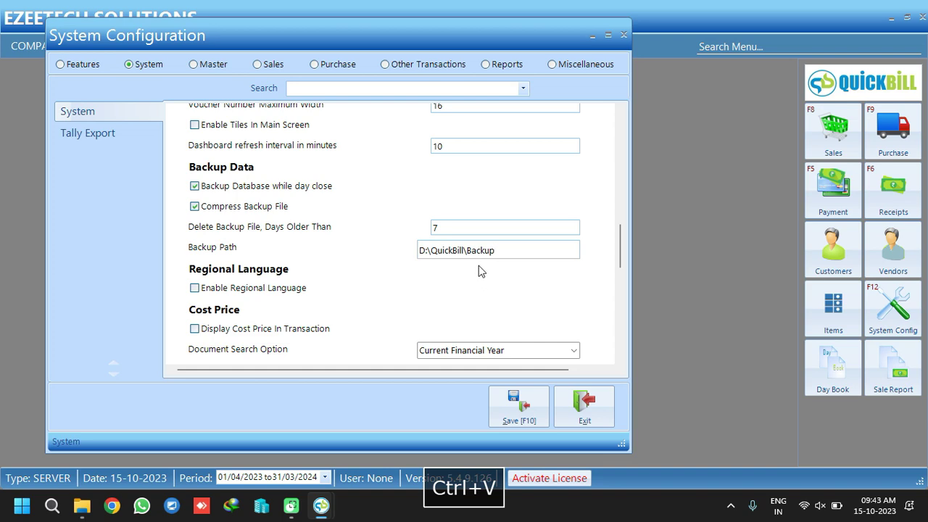
scroll(621, 246, "down", 4)
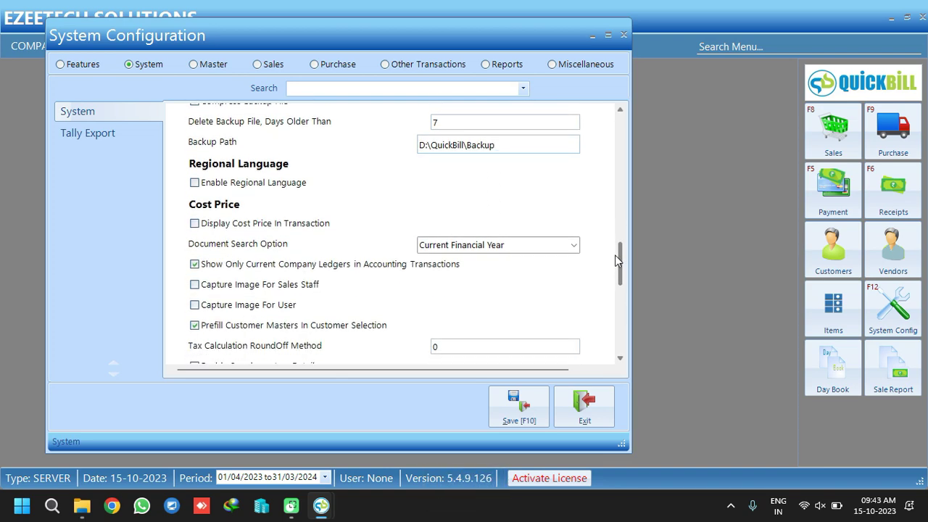
scroll(615, 262, "down", 7)
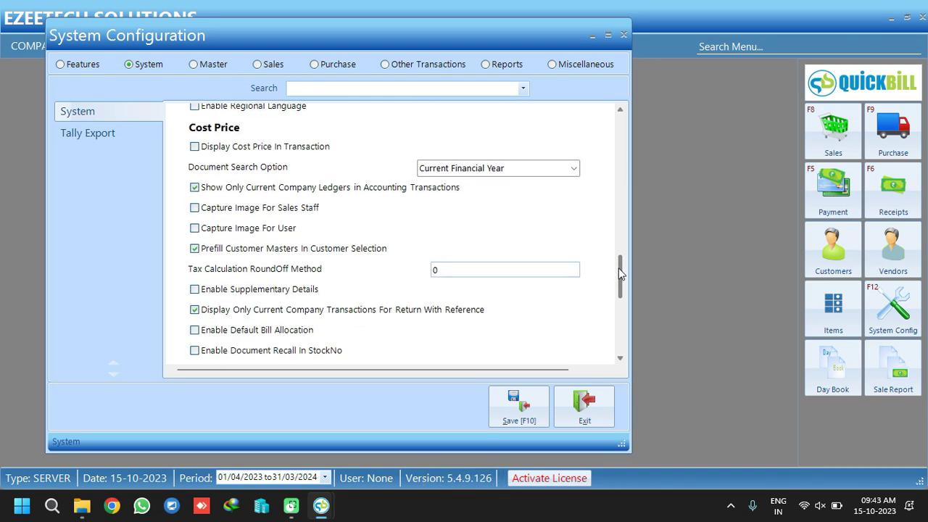
scroll(624, 311, "down", 5)
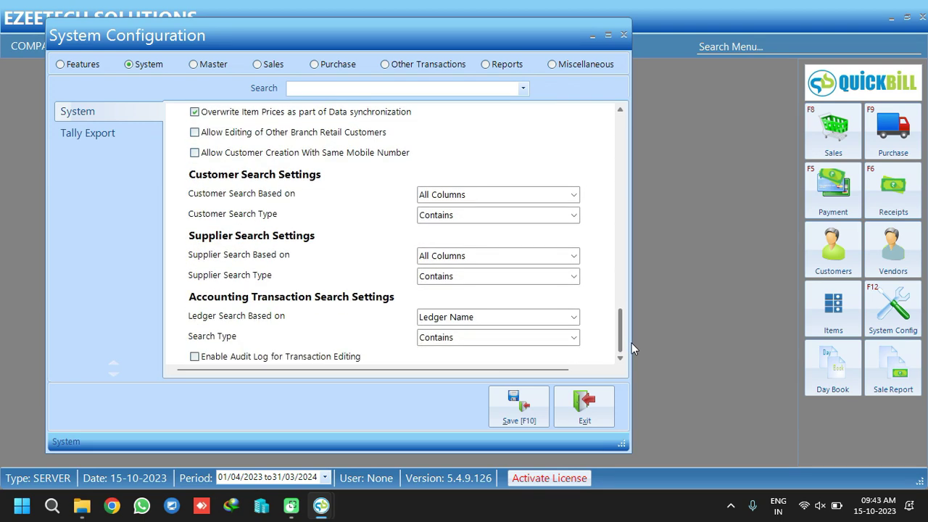
Tick Export Data With Inventory under Tally Export, keeping master level Stock No + Item Description
left_click(102, 136)
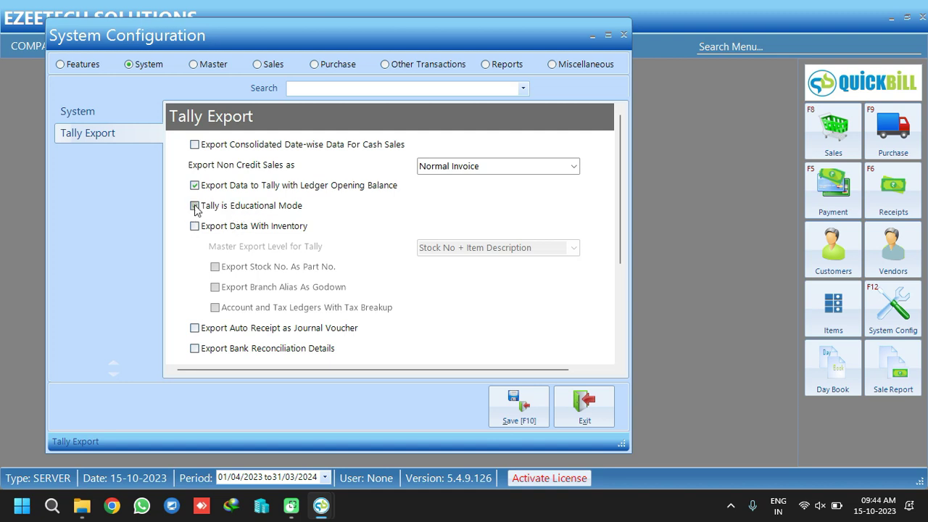
left_click(194, 226)
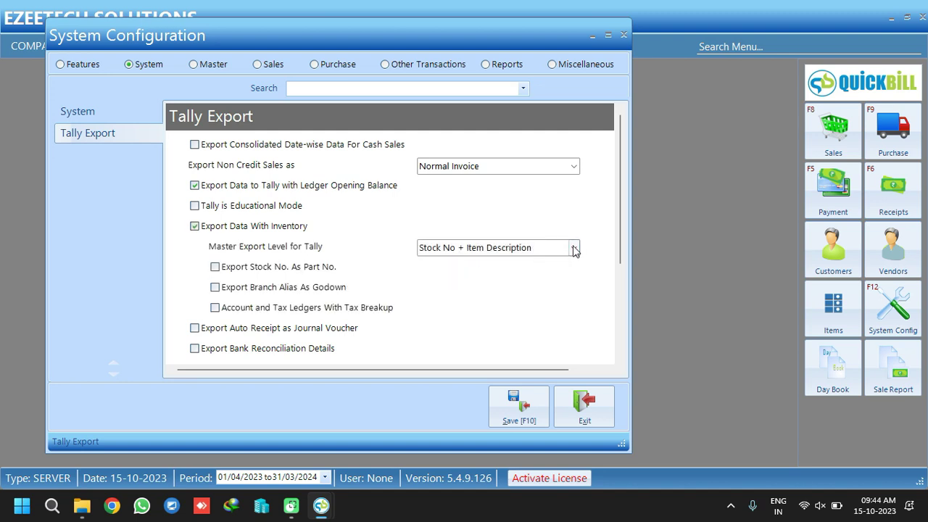
left_click(573, 248)
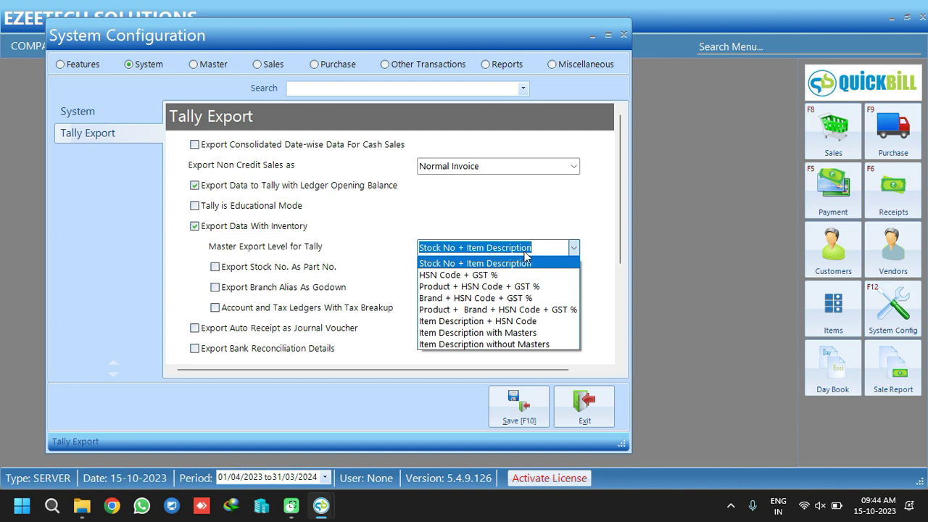
left_click(506, 312)
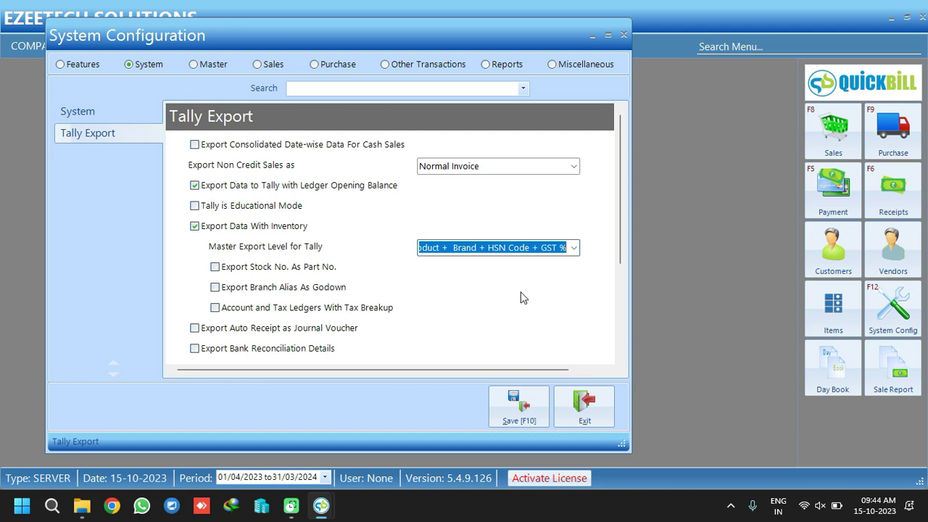
left_click(573, 248)
left_click(470, 265)
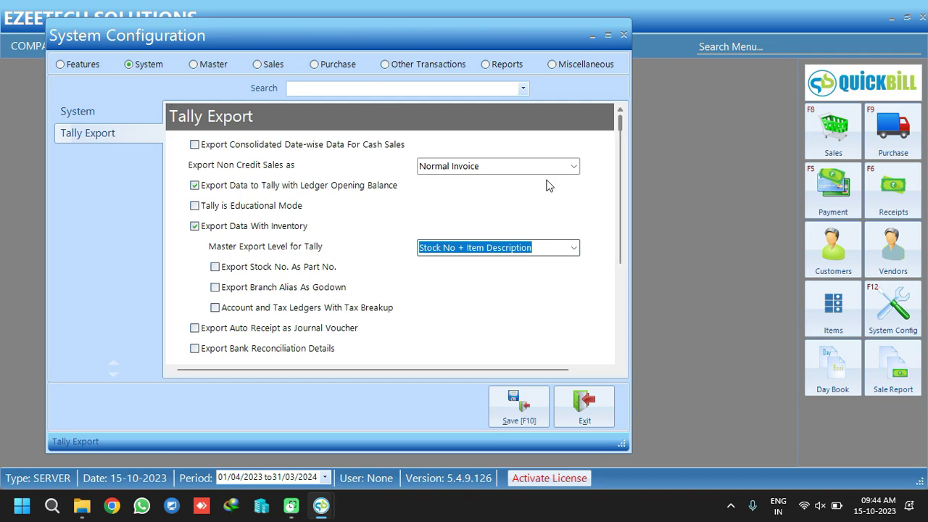
left_click_drag(620, 139, 385, 102)
In the Master settings, make Style, Shade and Item Size applicable item classifications
left_click(189, 65)
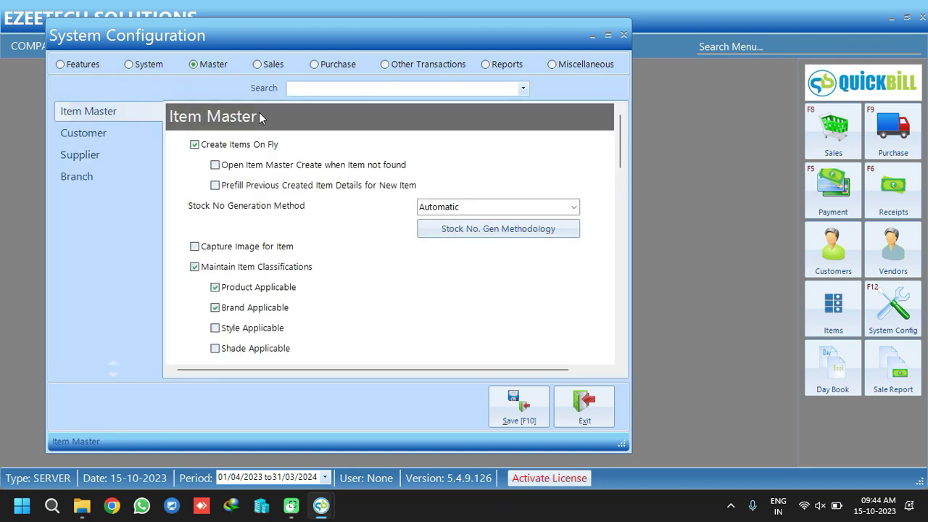
scroll(621, 137, "down", 1)
scroll(622, 137, "down", 3)
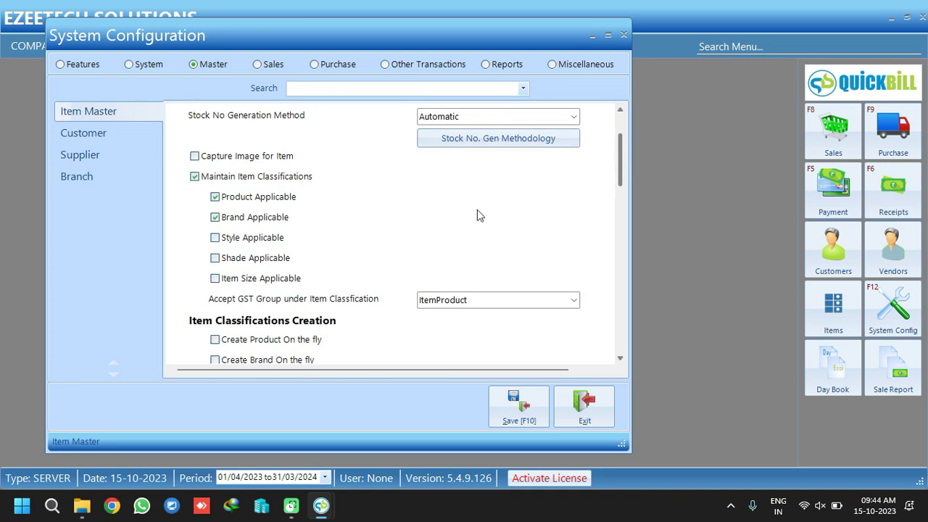
left_click(243, 238)
left_click(240, 258)
left_click(240, 280)
Make GST and HSN Code mandatory, review Customer, Supplier and Branch settings, then go to Sales
left_click_drag(618, 155, 625, 337)
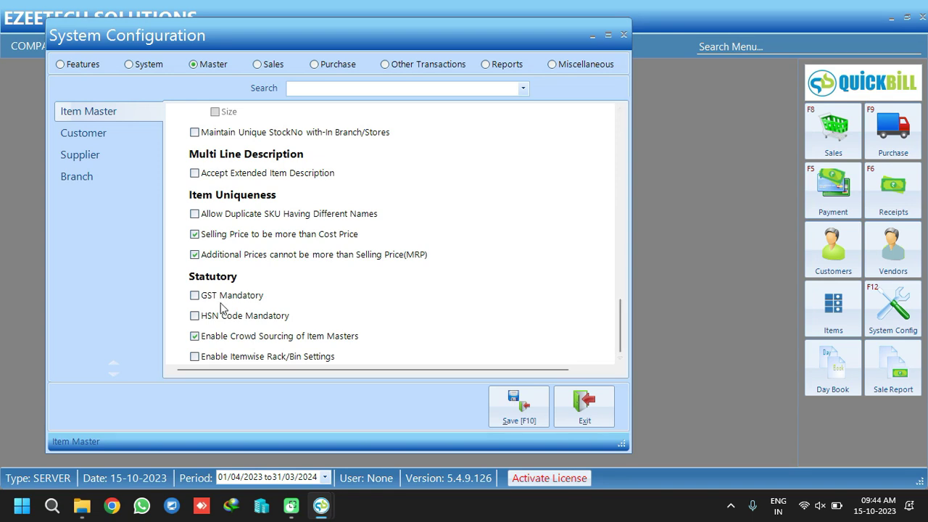
left_click(196, 296)
left_click(221, 321)
left_click(118, 134)
left_click(94, 160)
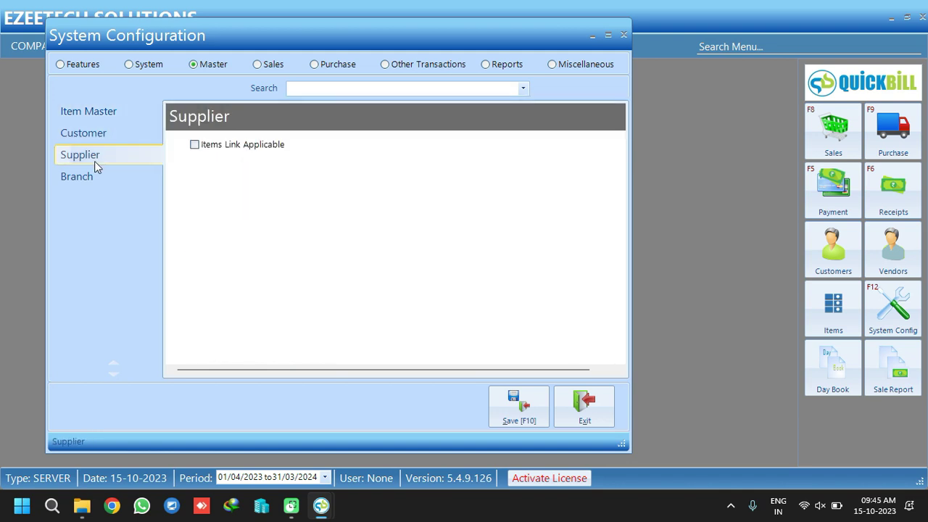
left_click(102, 179)
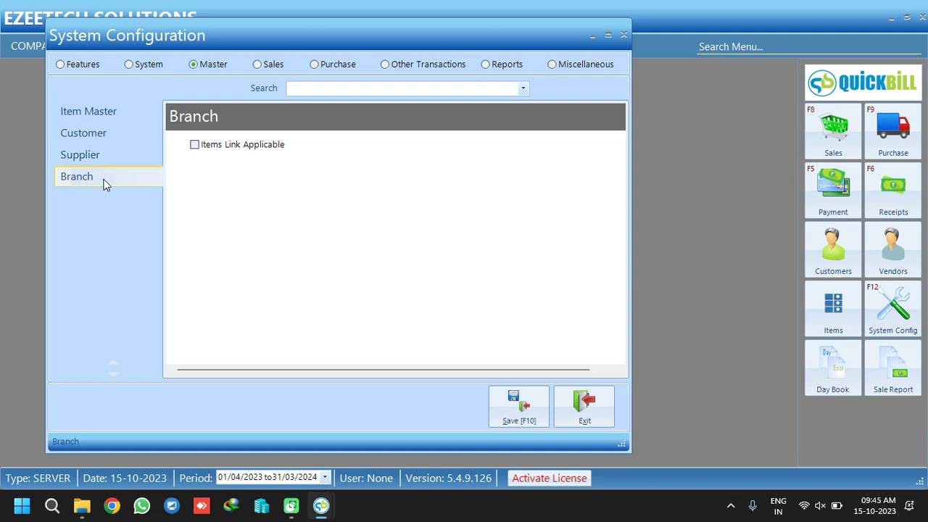
left_click(257, 64)
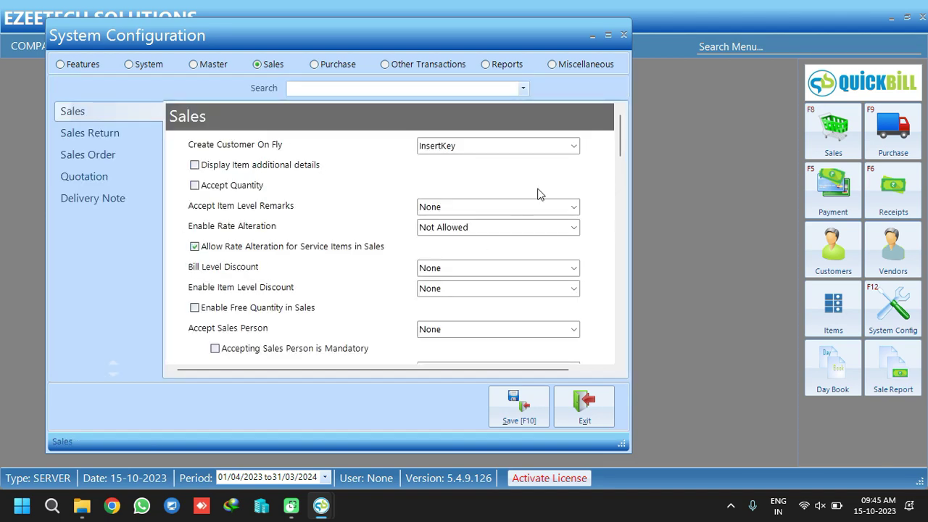
Leave Create Customer On Fly set to InsertKey
left_click(573, 146)
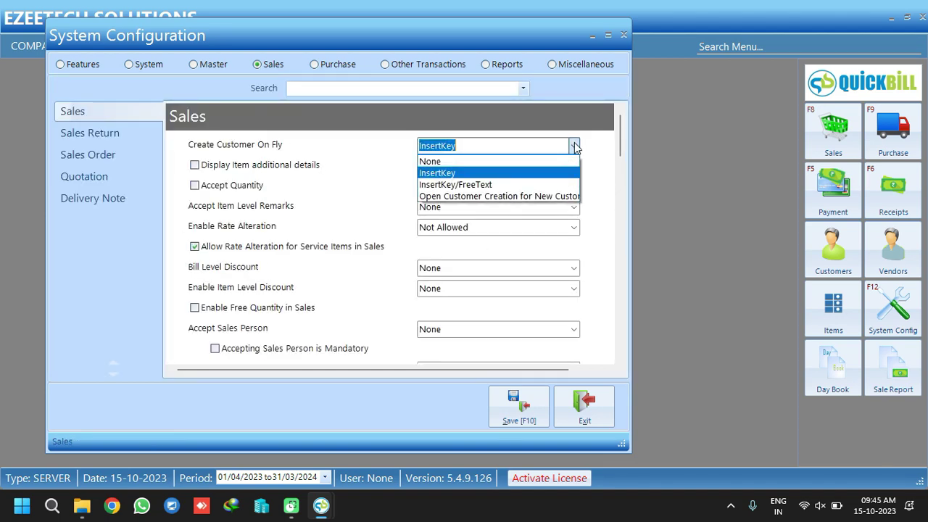
left_click(468, 174)
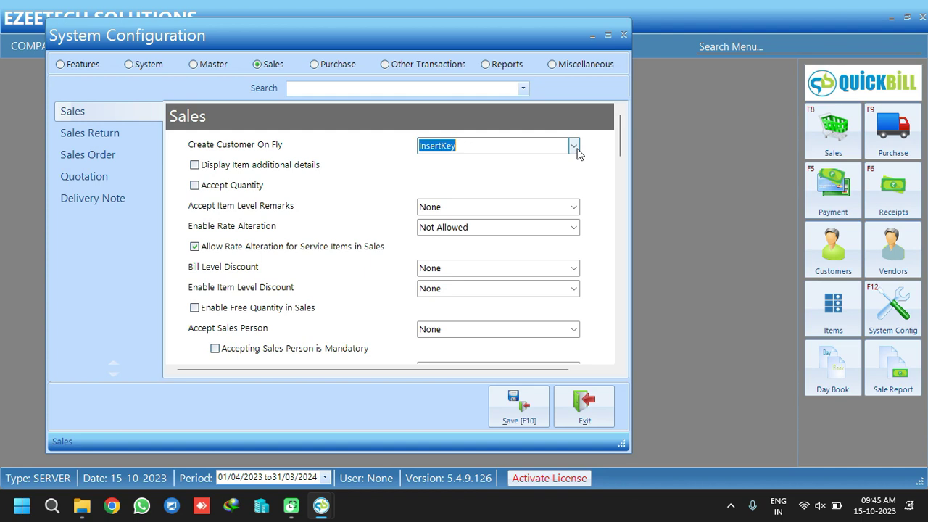
left_click(575, 147)
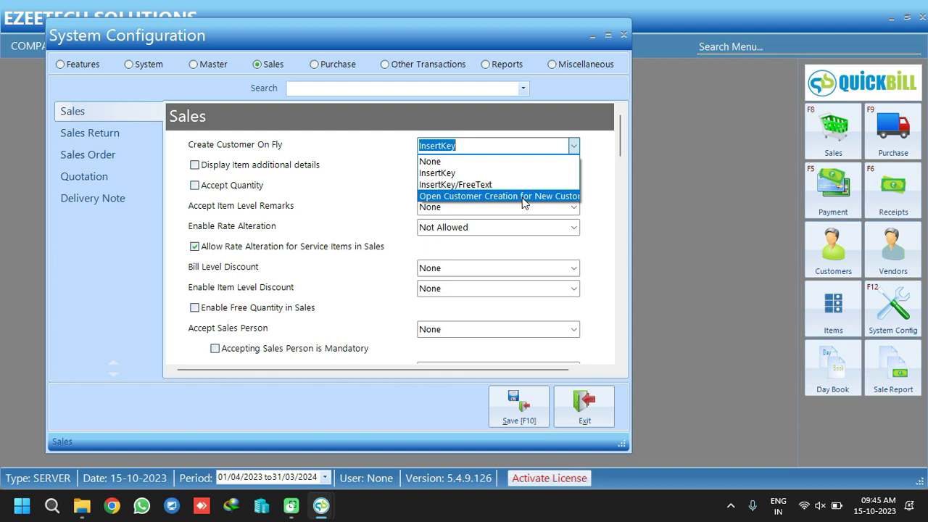
left_click(471, 173)
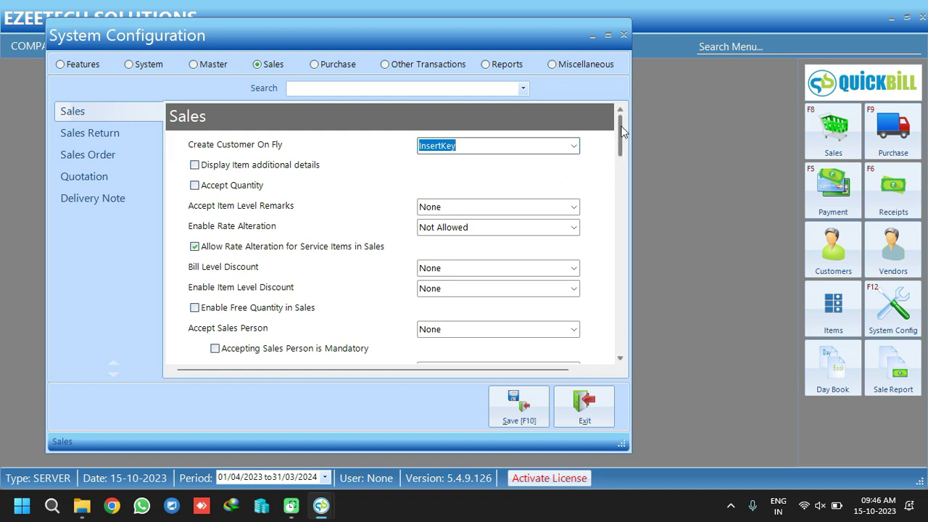
Return Enable Rate Alteration to Not Allowed after briefly trying Always Allowed
scroll(624, 134, "down", 1)
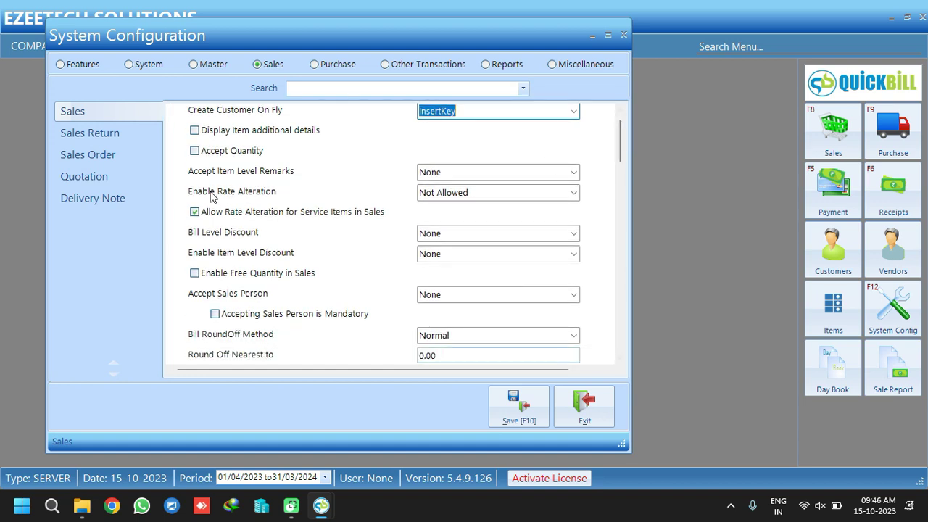
left_click(573, 193)
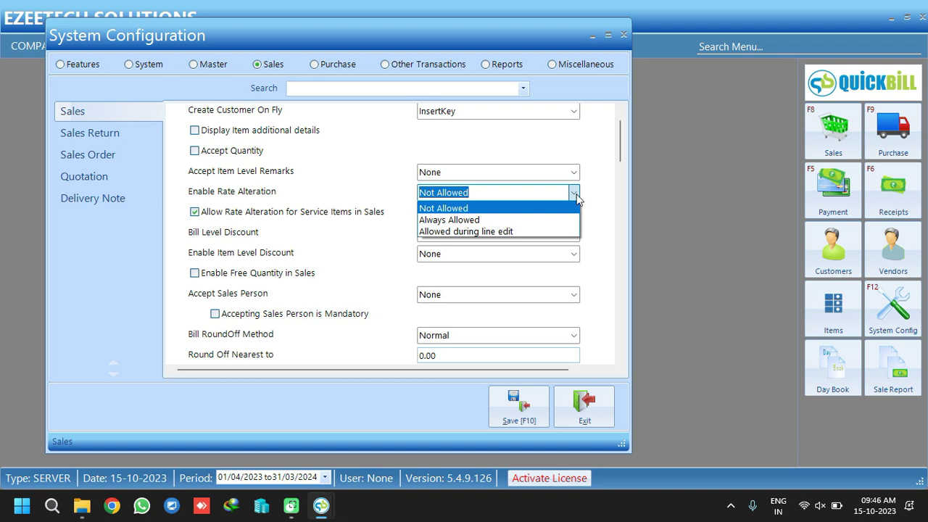
left_click(471, 221)
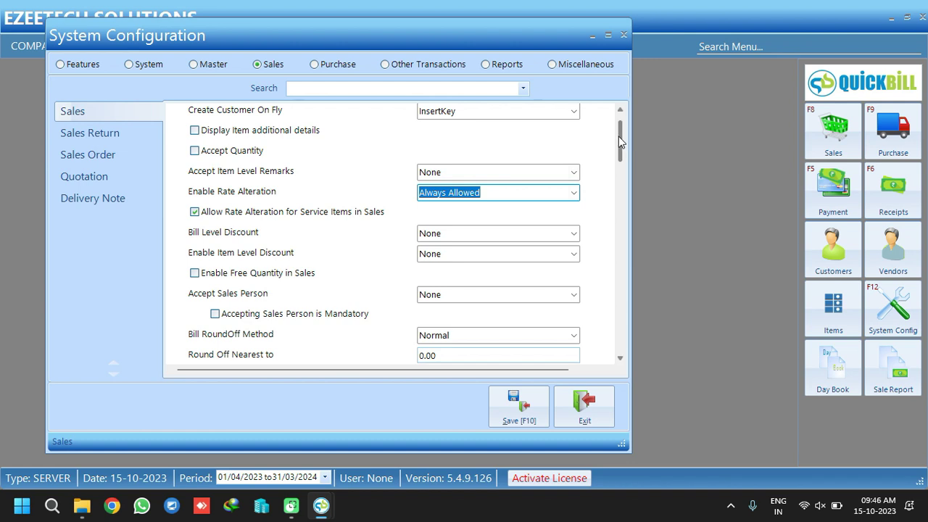
mouse_move(619, 136)
left_mouse_down()
mouse_move(618, 148)
mouse_move(618, 134)
left_mouse_up()
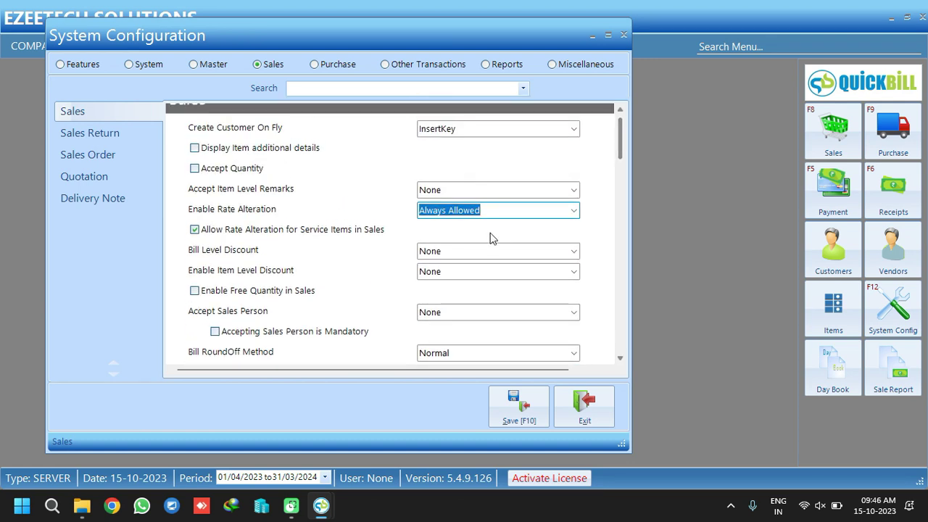
left_click(572, 210)
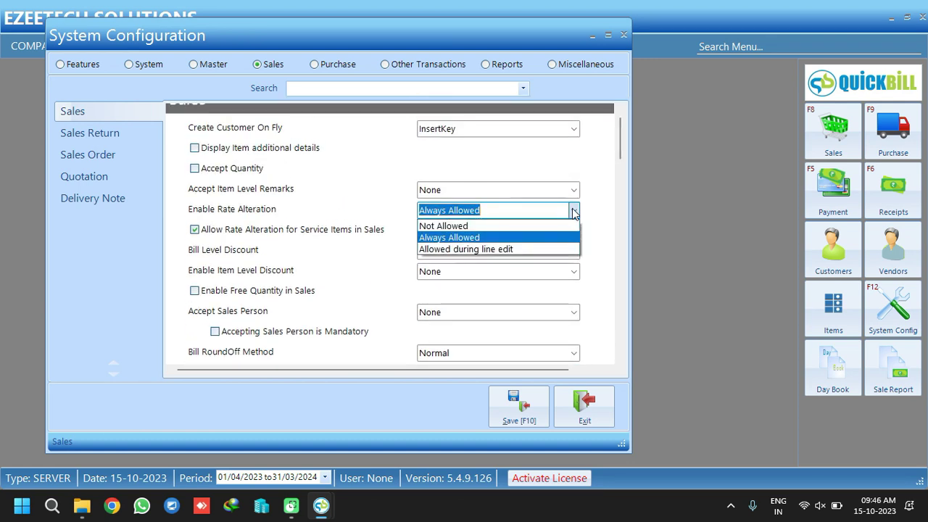
left_click(450, 227)
left_click_drag(621, 138, 622, 151)
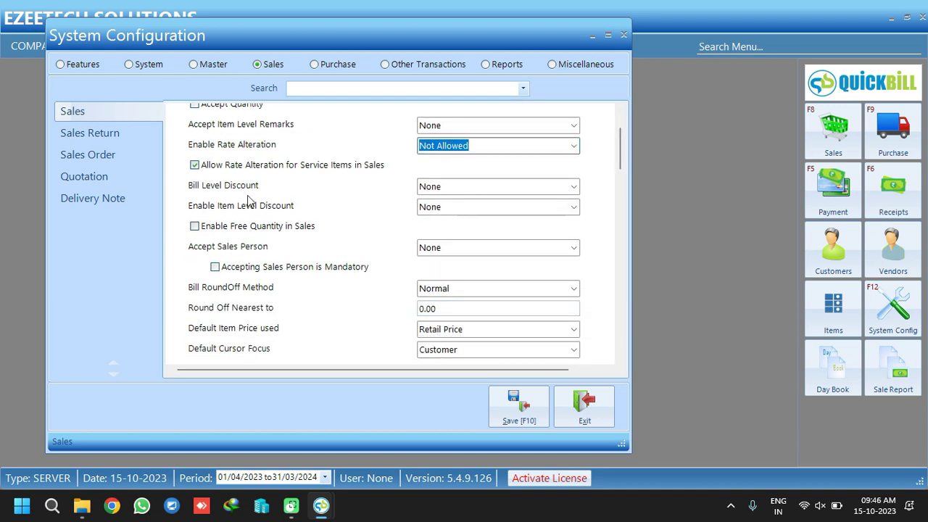
Set Bill Level Discount to Based on Defination
left_click(203, 188)
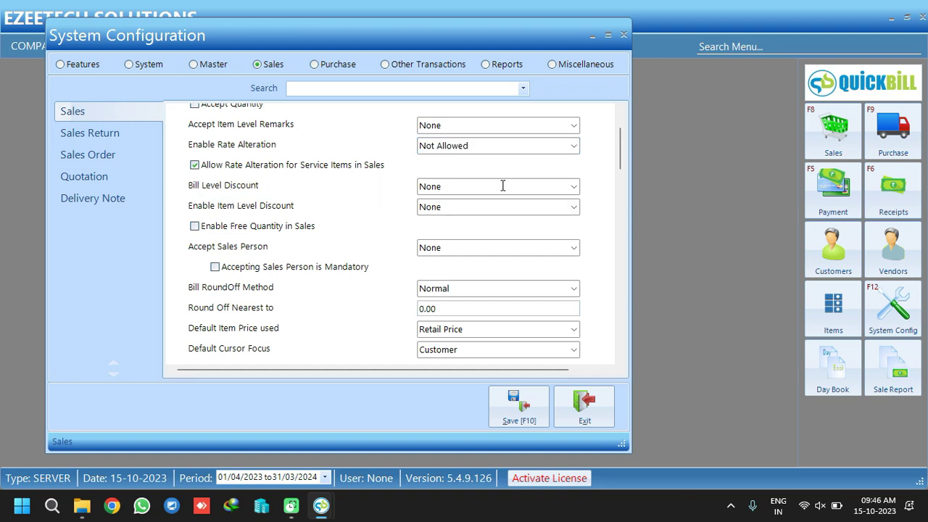
left_click(572, 189)
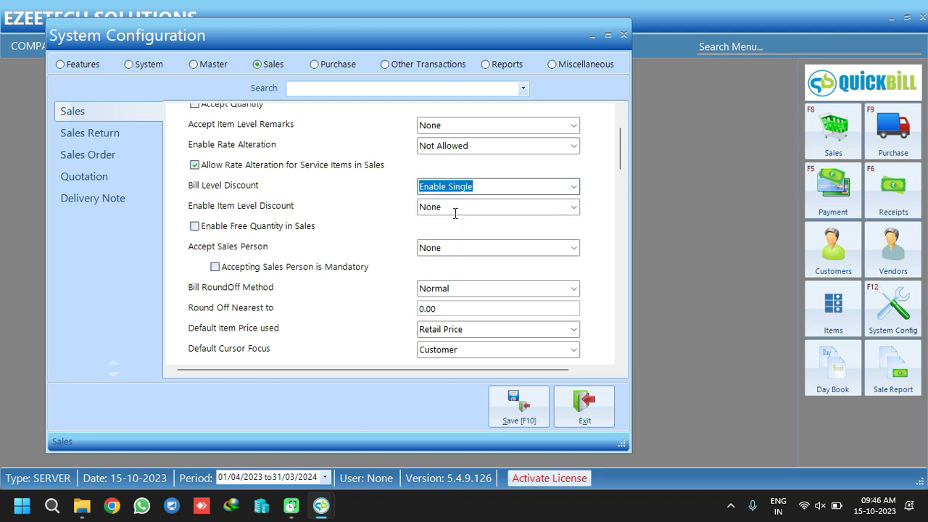
left_click(574, 187)
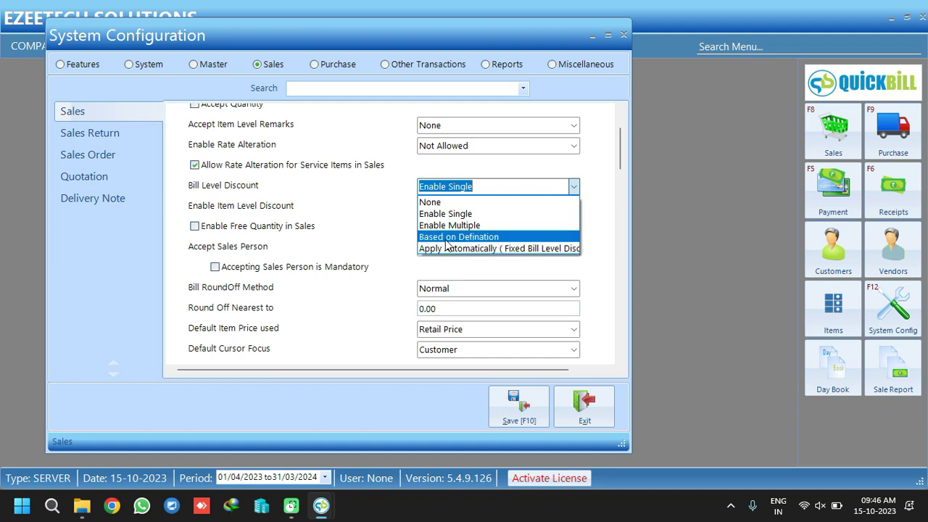
left_click(472, 237)
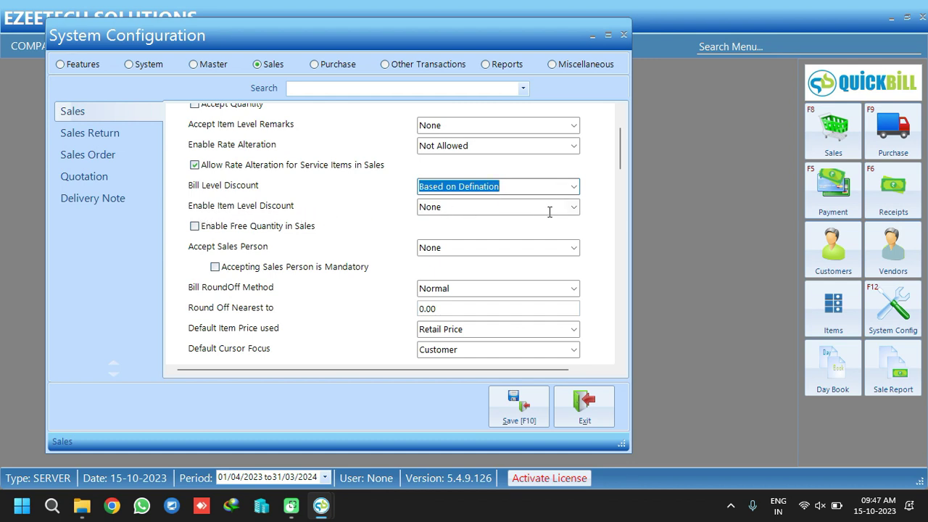
Set Enable Item Level Discount to Based on Discount Definition after briefly trying For All Items
left_click(573, 208)
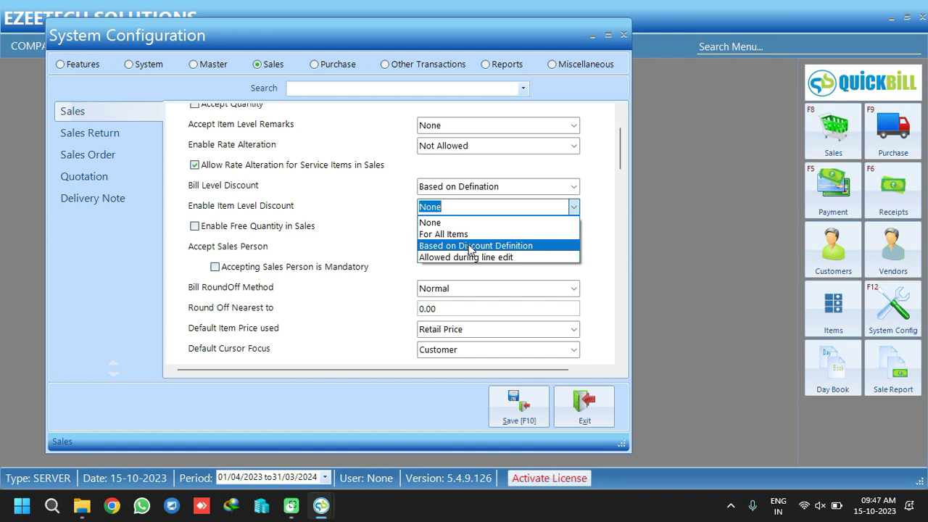
left_click(469, 246)
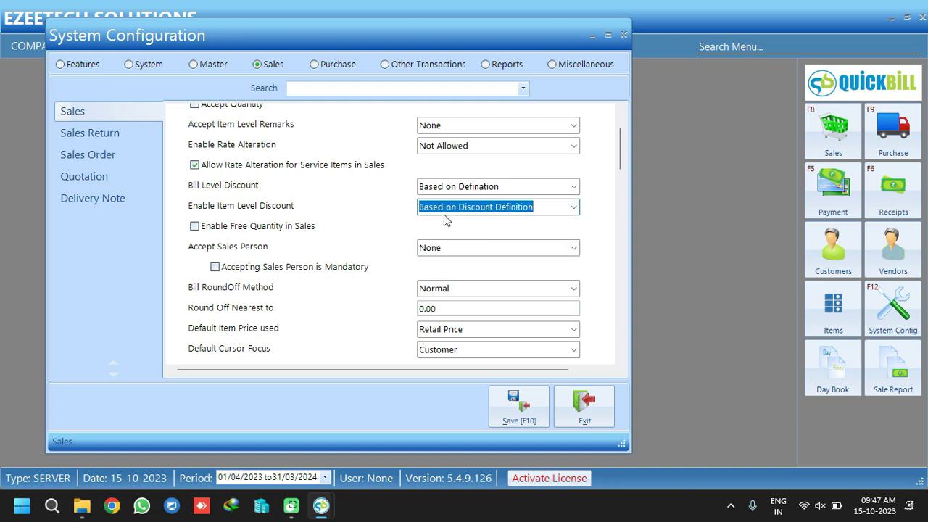
left_click(573, 208)
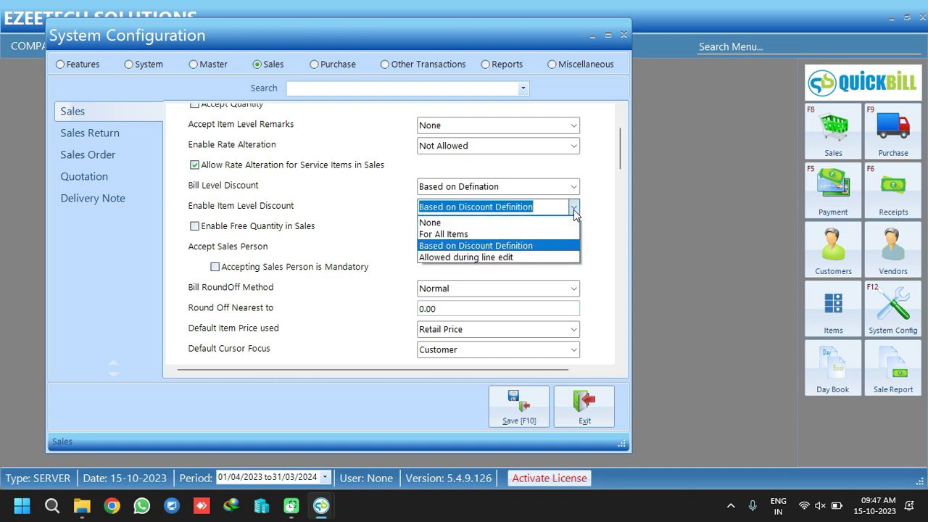
left_click(464, 234)
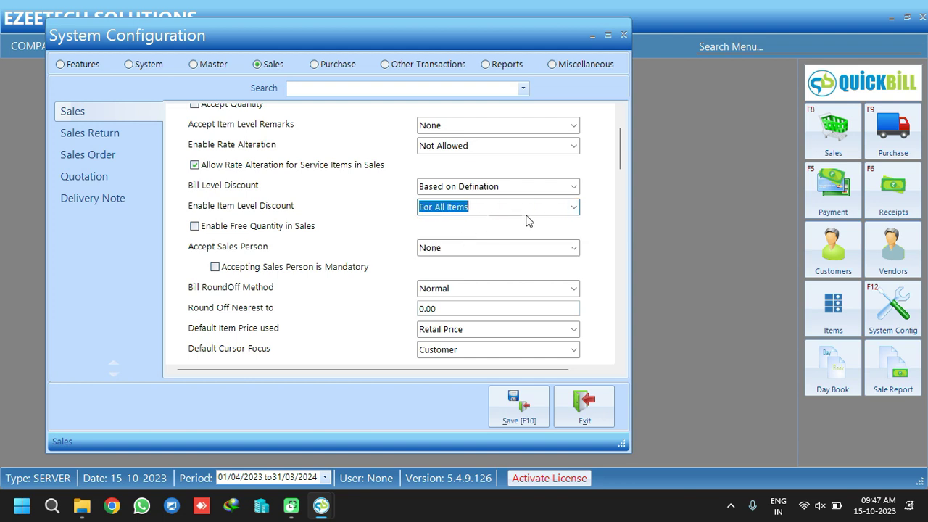
left_click(576, 209)
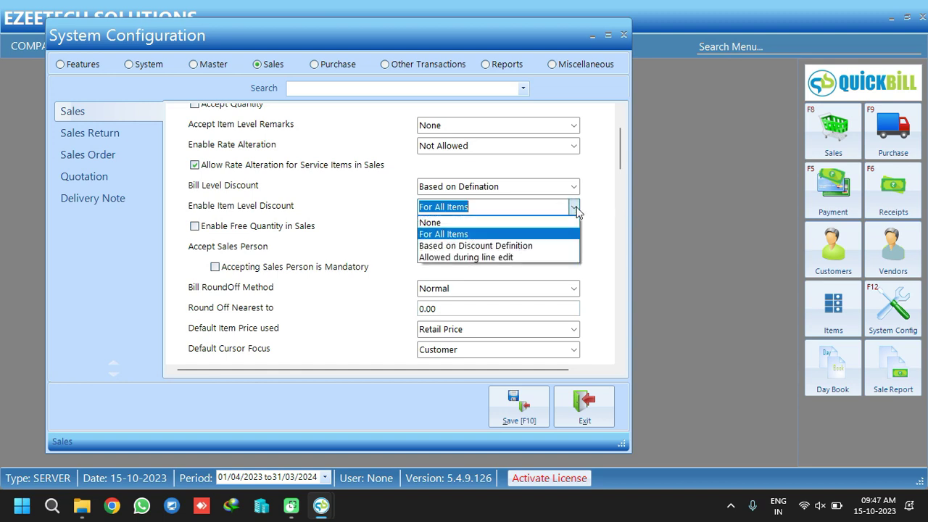
left_click(480, 245)
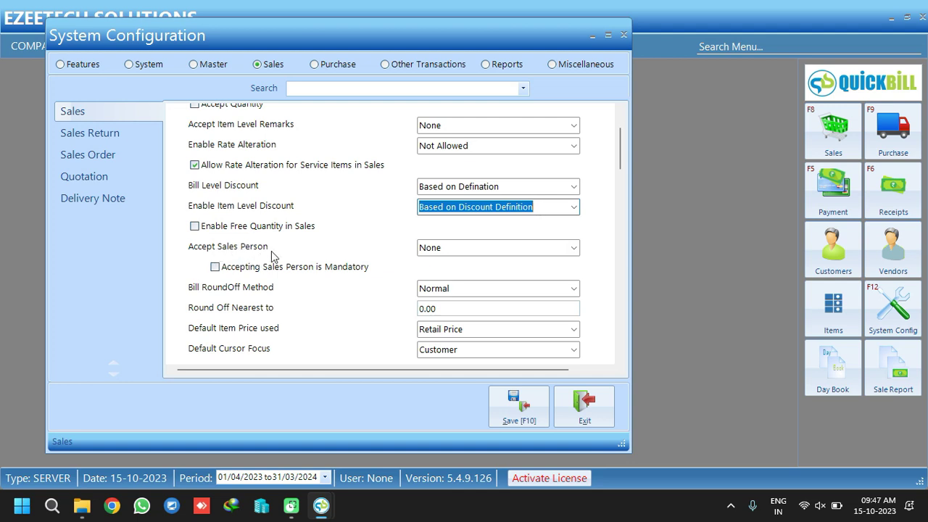
Set Accept Sales Person to 'Accept at Item level' and make the sales person mandatory
left_click(573, 247)
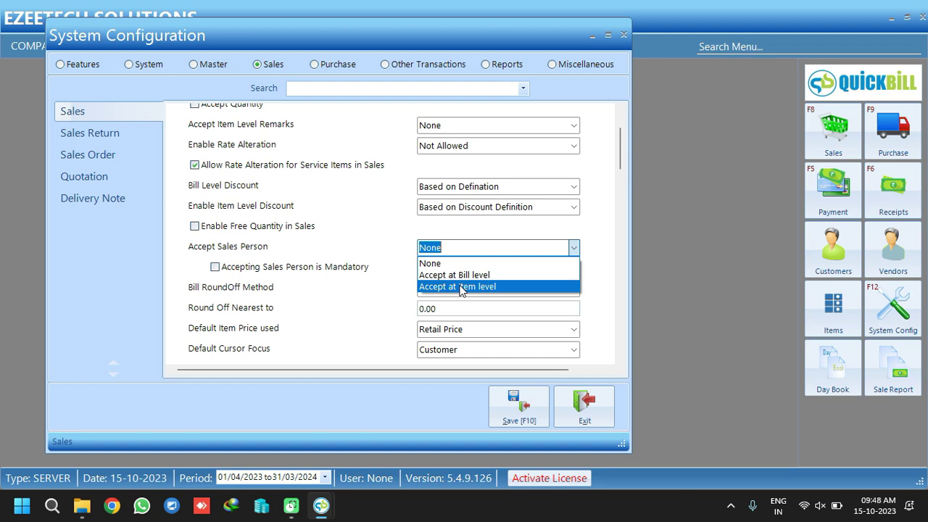
left_click(459, 287)
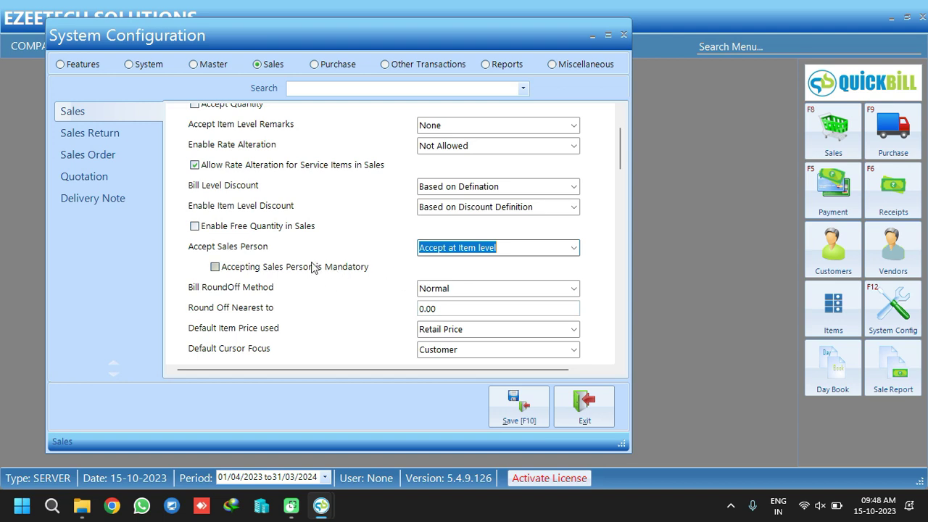
left_click(230, 270)
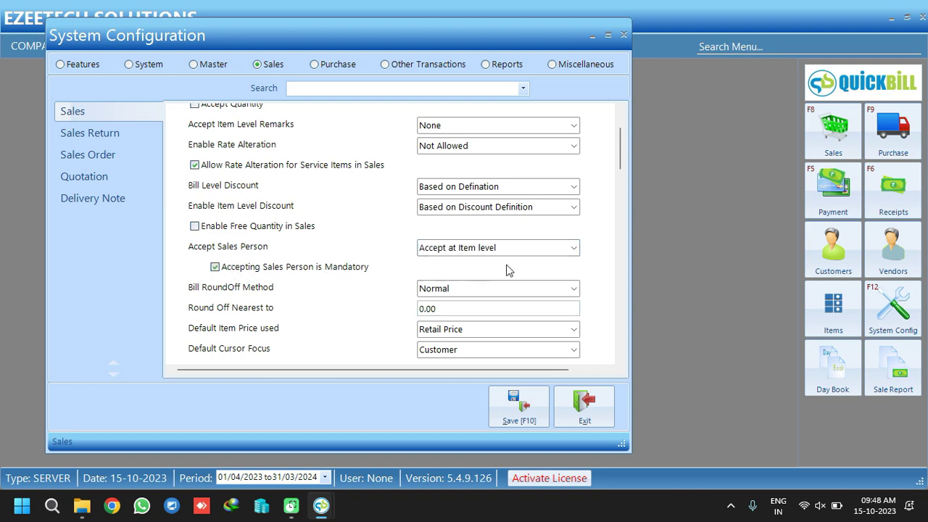
Keep Retail Price as the default item price for sales
scroll(621, 158, "down", 3)
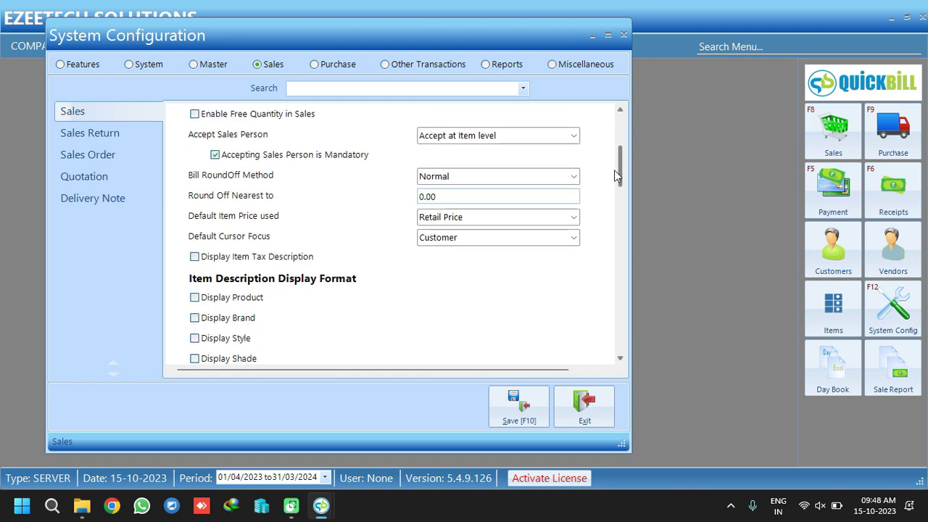
left_click(574, 217)
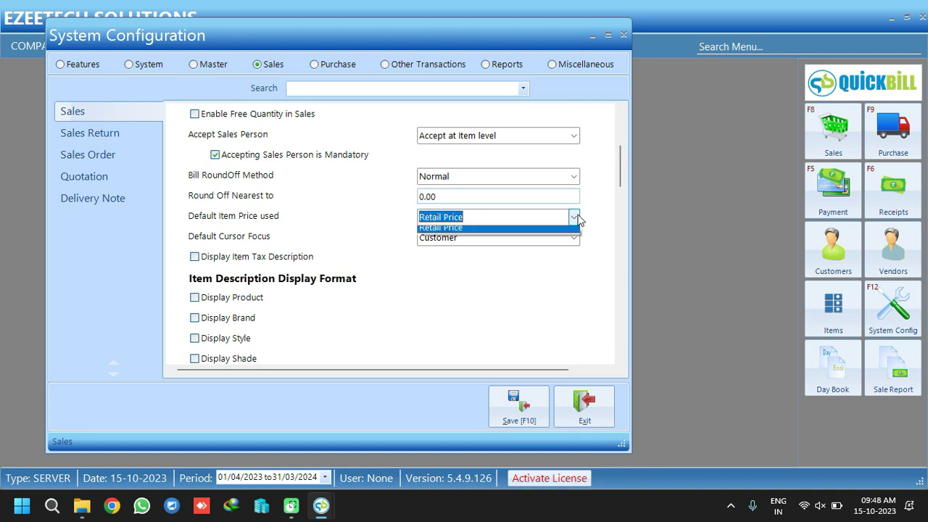
left_click(474, 232)
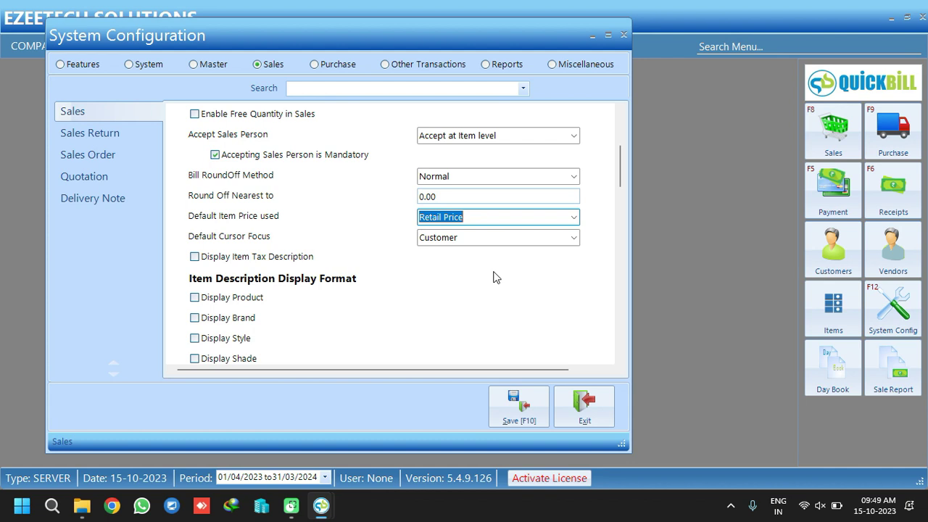
left_click(573, 218)
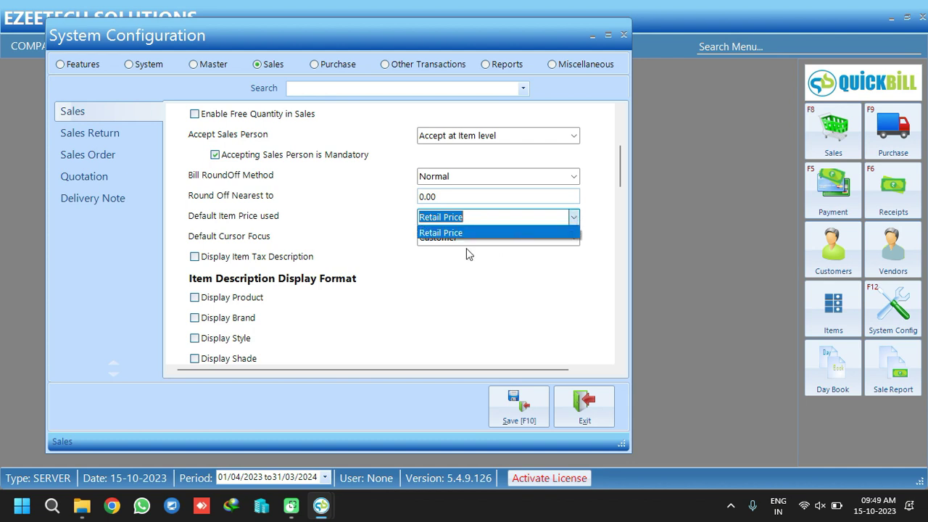
left_click(443, 260)
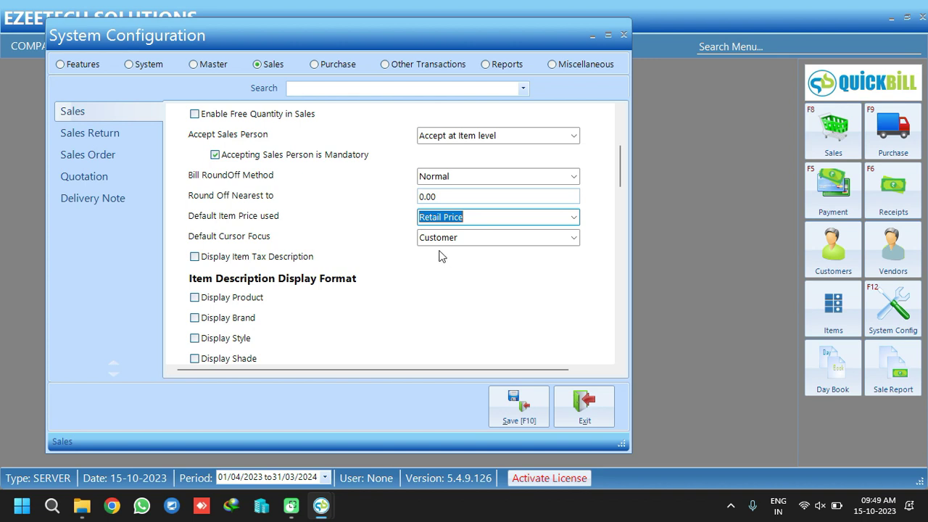
Show item tax description plus product, brand, style, shade and size in sales item descriptions
left_click(266, 261)
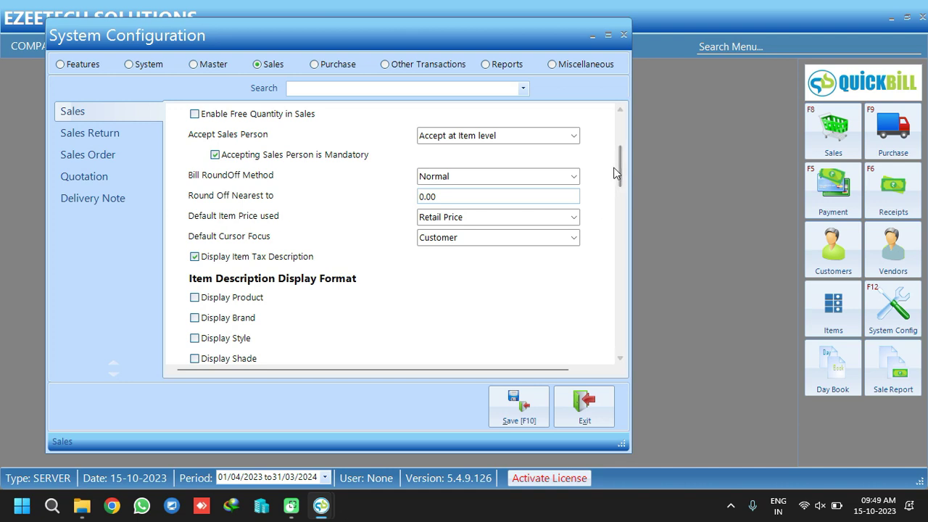
scroll(620, 185, "down", 3)
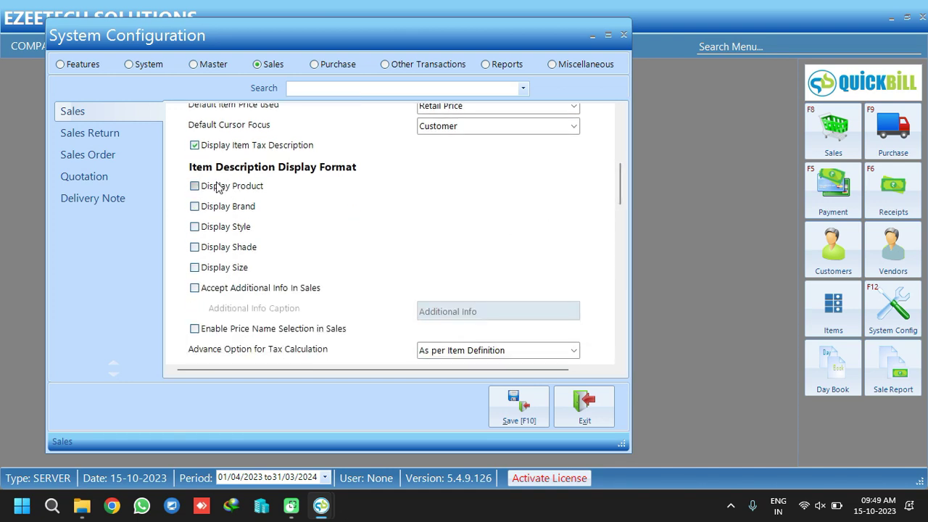
left_click(194, 186)
left_click(194, 207)
left_click(194, 227)
left_click(194, 247)
left_click(195, 268)
Enable Referred By and make the customer mandatory, then move to Sales Return settings
left_click_drag(619, 177, 621, 206)
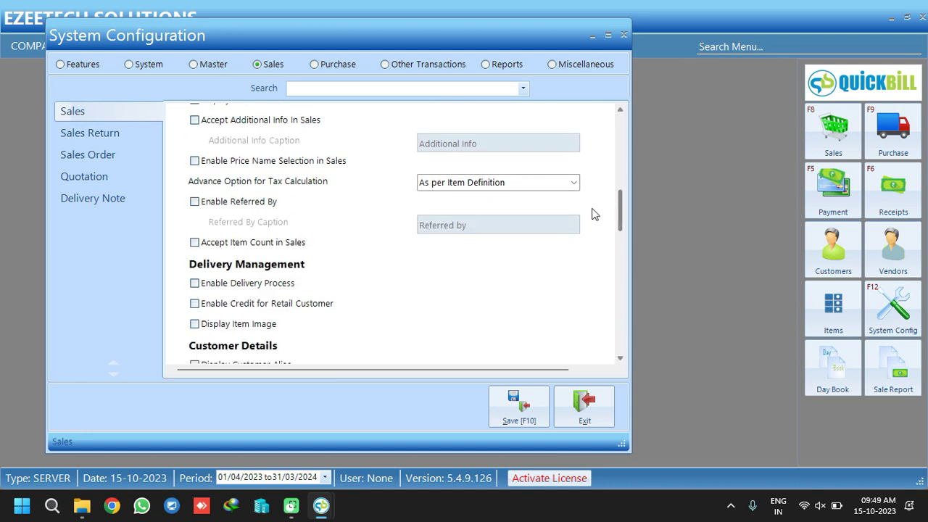
left_click(199, 204)
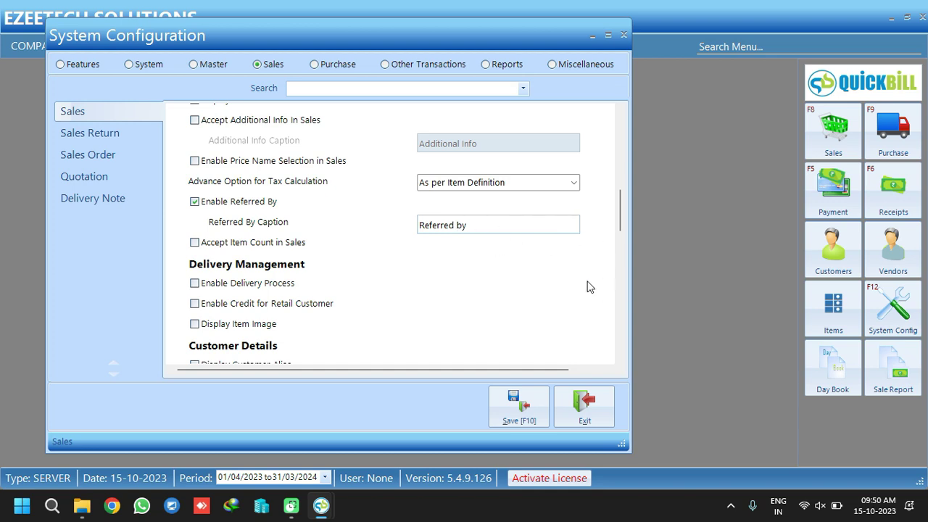
scroll(621, 226, "down", 1)
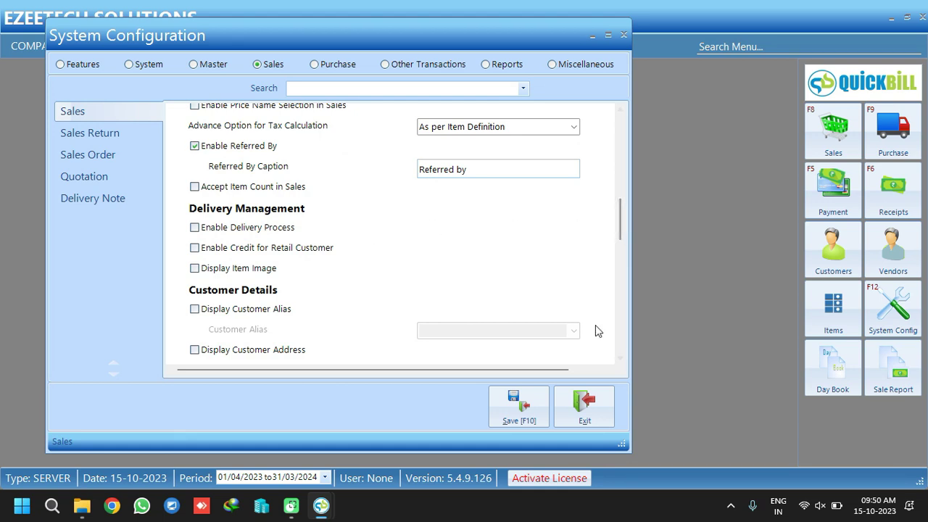
scroll(621, 218, "down", 2)
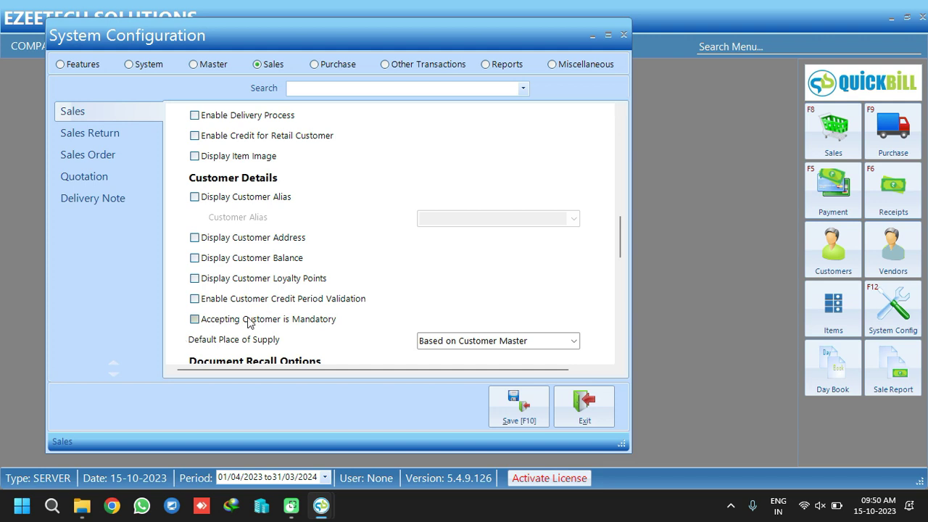
left_click(195, 320)
left_click_drag(621, 236, 627, 333)
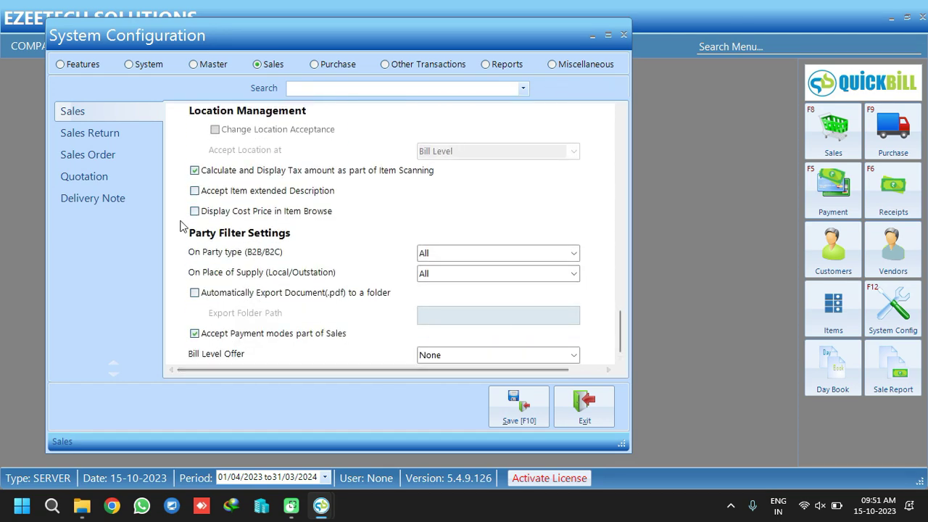
left_click(122, 135)
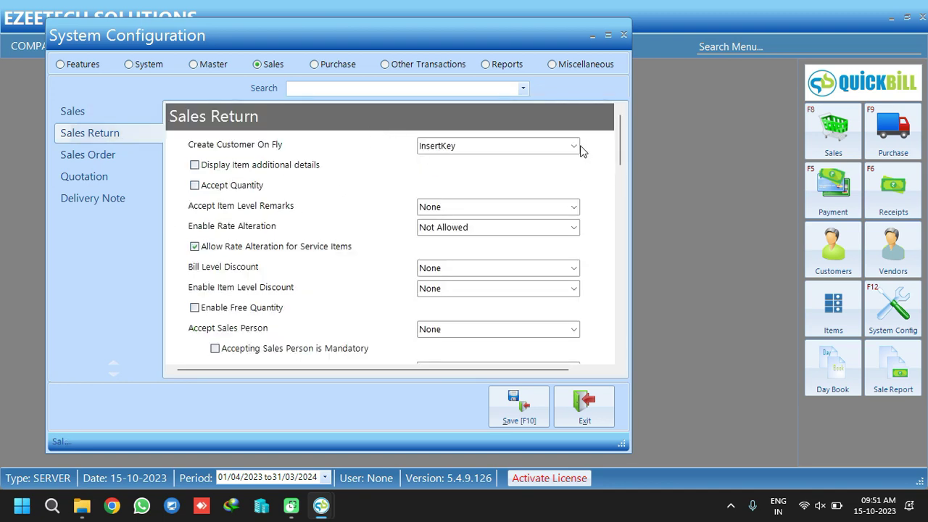
Set Create Customer On Fly, bill-level discount Based on Defination and item-level discount Based on Discount Definition
left_click(573, 145)
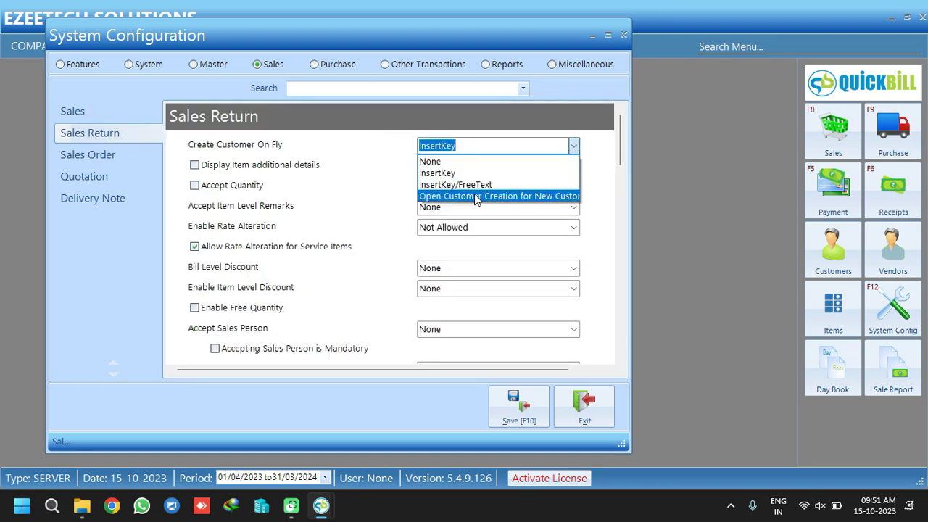
left_click(506, 196)
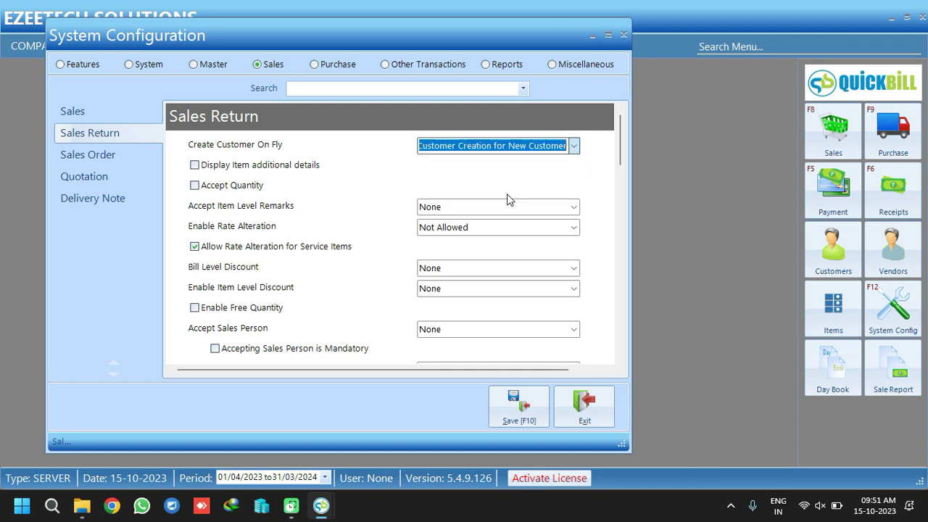
left_click(573, 268)
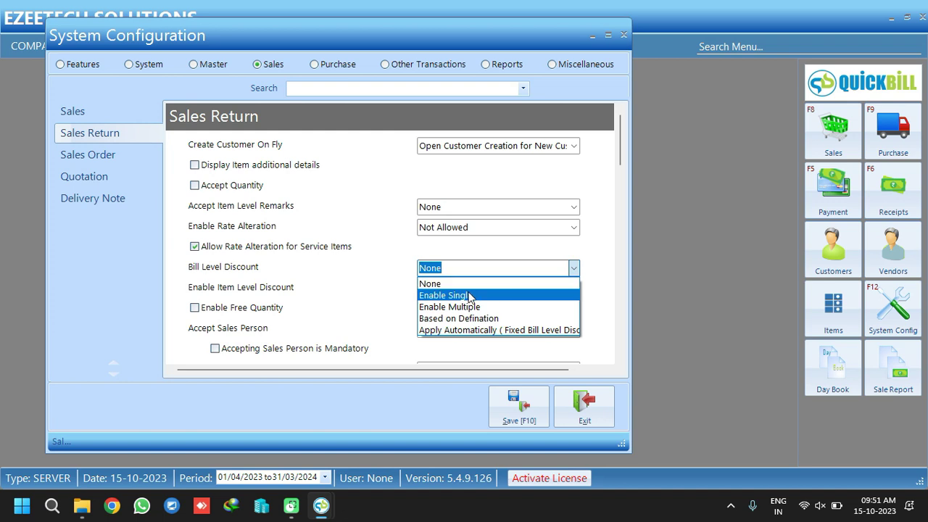
left_click(469, 295)
left_click(574, 268)
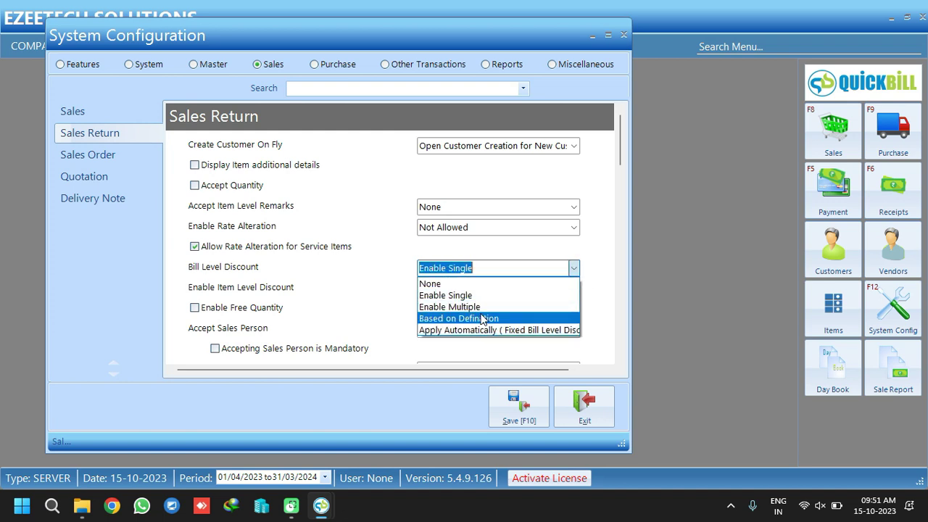
left_click(507, 318)
left_click(574, 288)
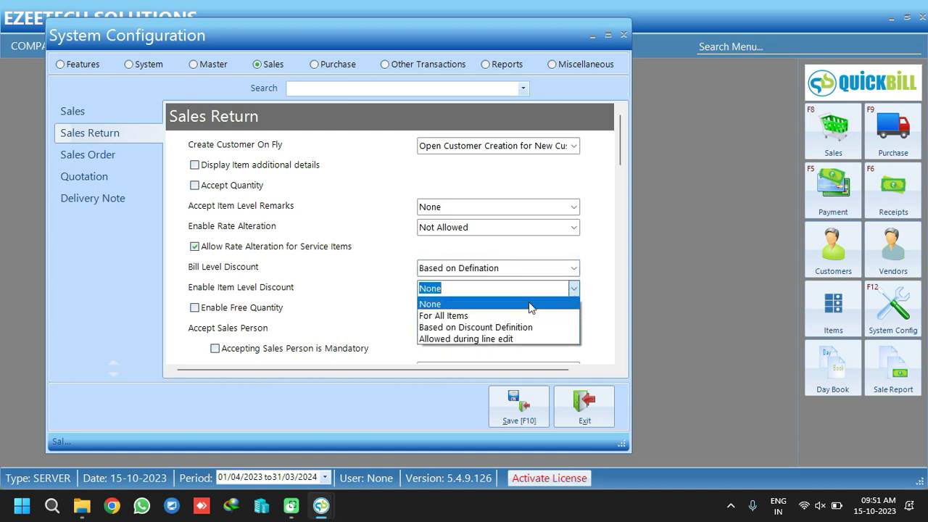
left_click(511, 324)
Accept the sales person at item level, and show tax description, product, brand, style, shade and size
left_click_drag(621, 149, 608, 166)
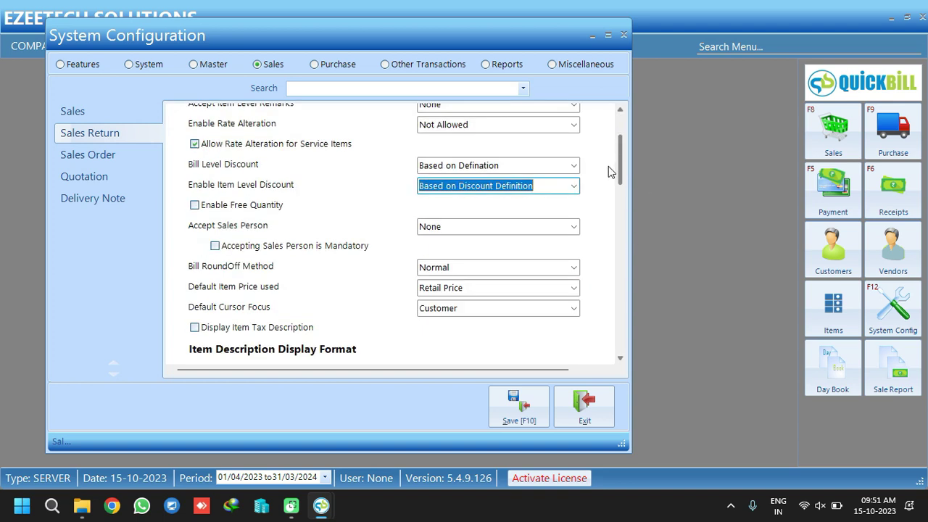
left_click(574, 227)
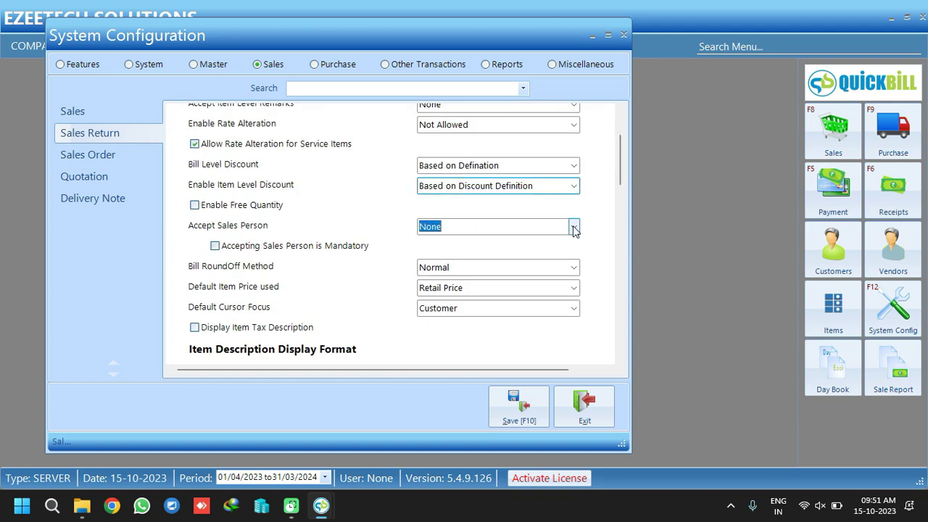
left_click(471, 265)
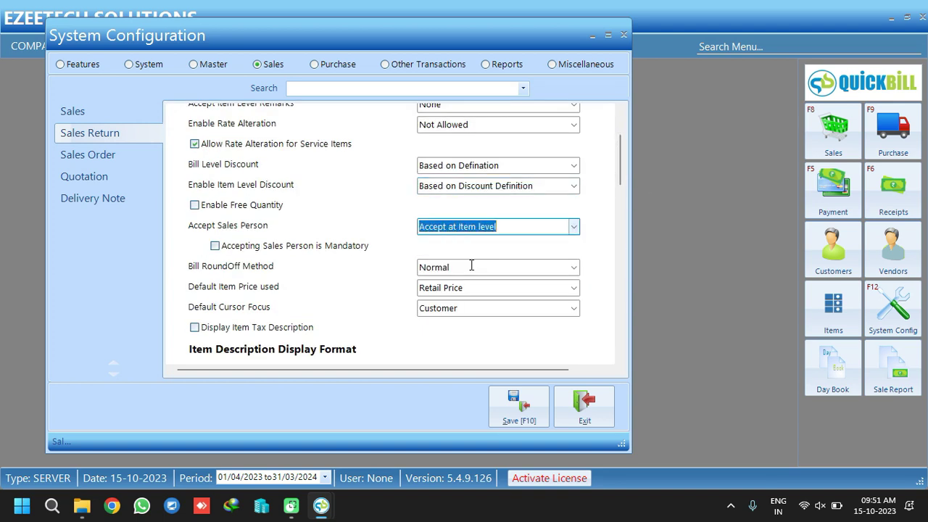
left_click_drag(618, 169, 624, 196)
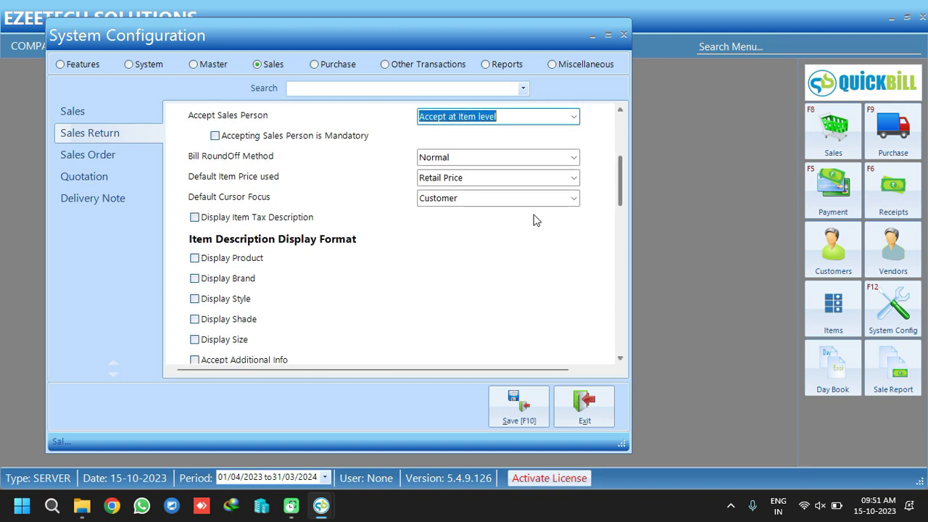
left_click(249, 219)
left_click(220, 261)
left_click(219, 281)
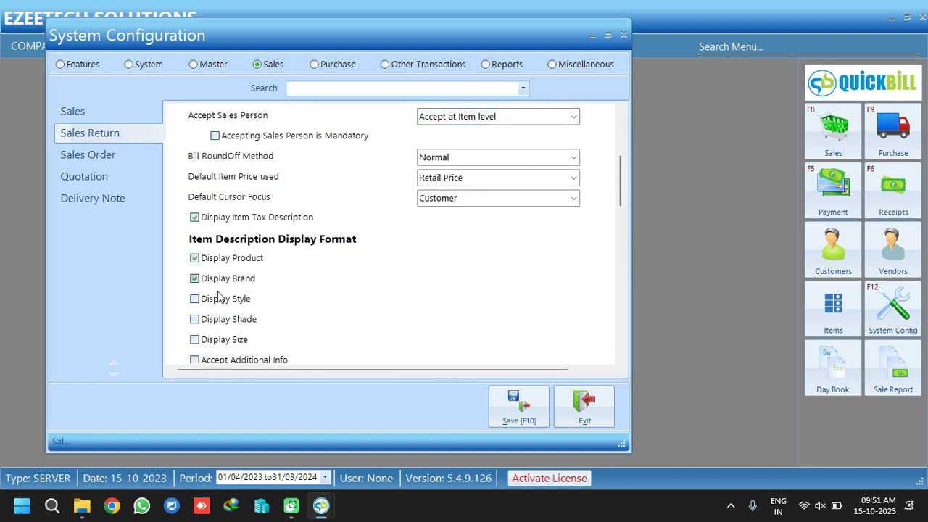
left_click(220, 300)
left_click(219, 319)
left_click(217, 339)
Turn on Referred By and customer loyalty points for sales returns
left_click_drag(616, 163, 618, 276)
left_click(252, 223)
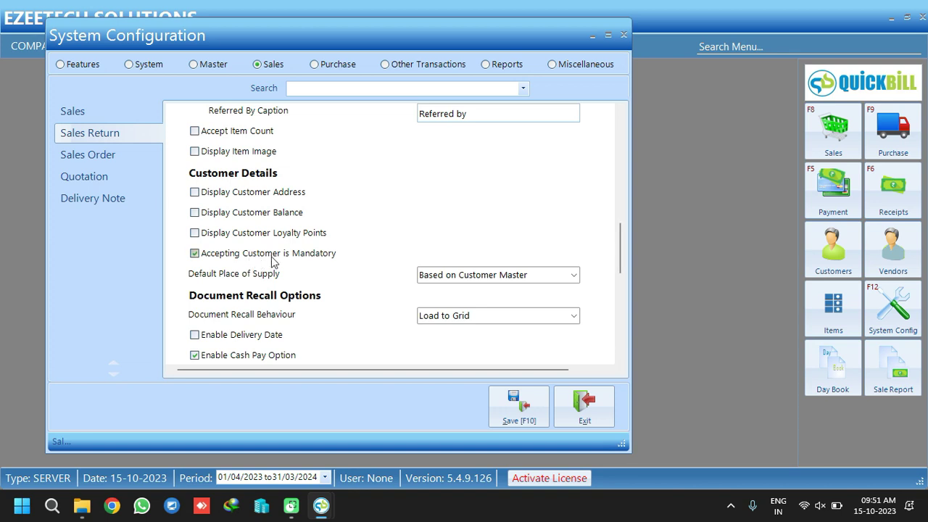
left_click(232, 241)
left_click_drag(619, 238, 621, 349)
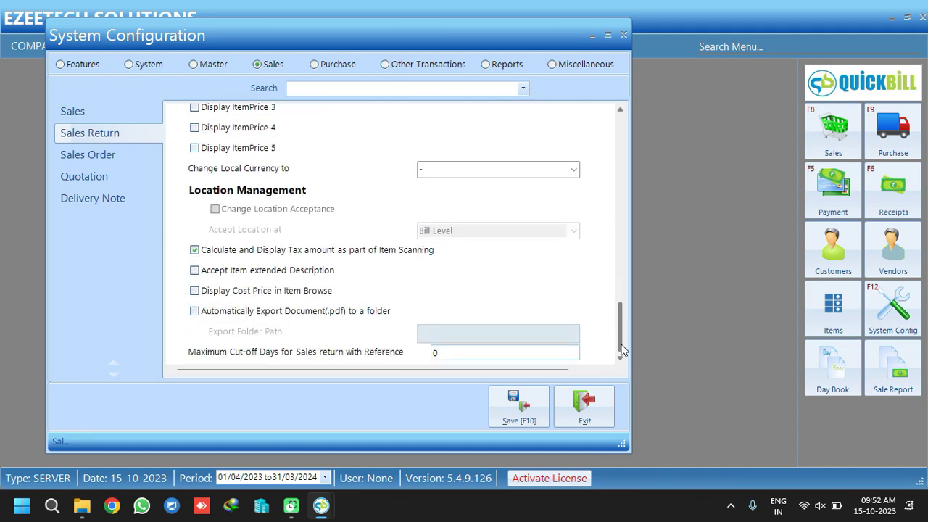
In Sales Order settings, tick Display Product, Brand, Style, Shade and Size
left_click(102, 157)
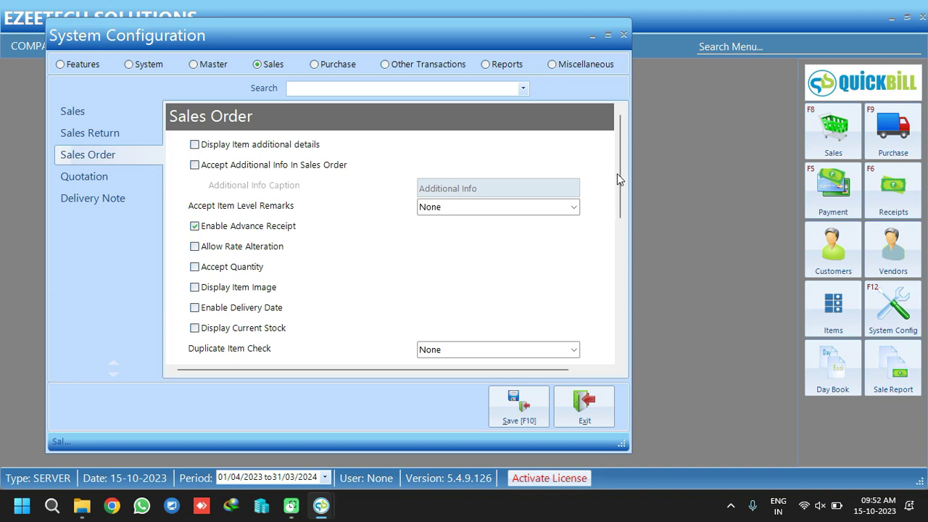
left_click_drag(617, 173, 618, 321)
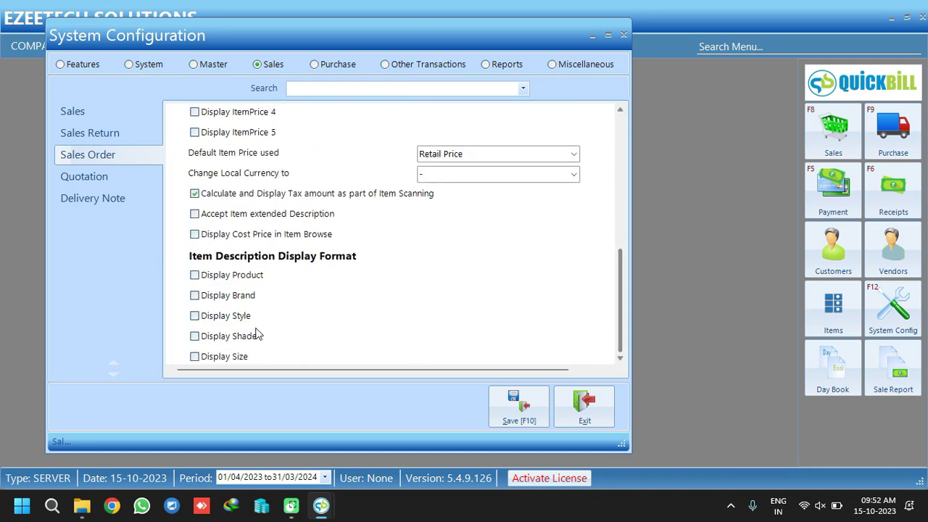
left_click(194, 274)
left_click(194, 295)
left_click(194, 315)
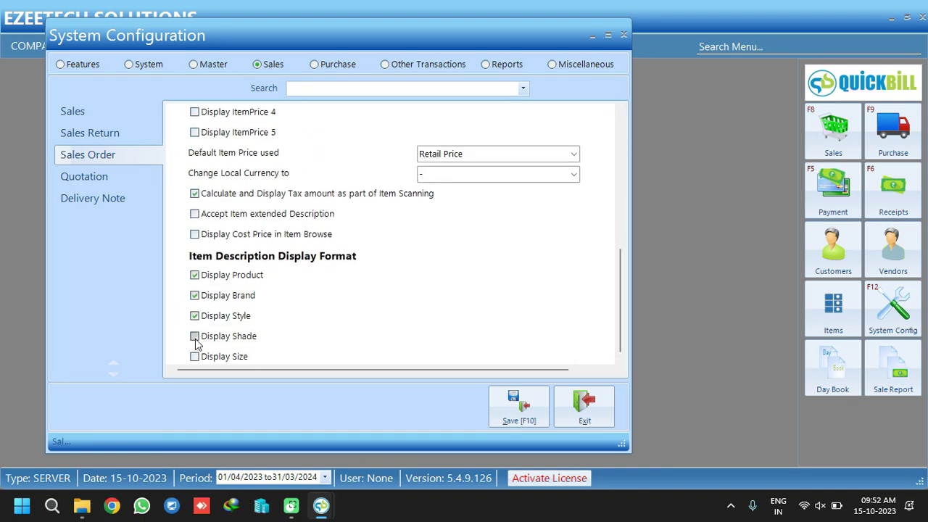
left_click(194, 336)
left_click(194, 355)
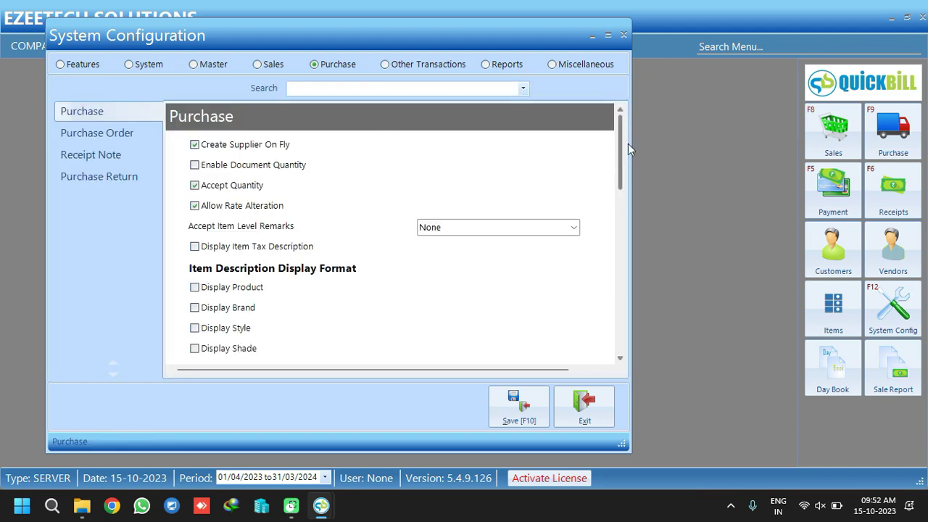
In Purchase settings, tick Display Product, Brand, Style, Shade and Size
scroll(508, 189, "down", 3)
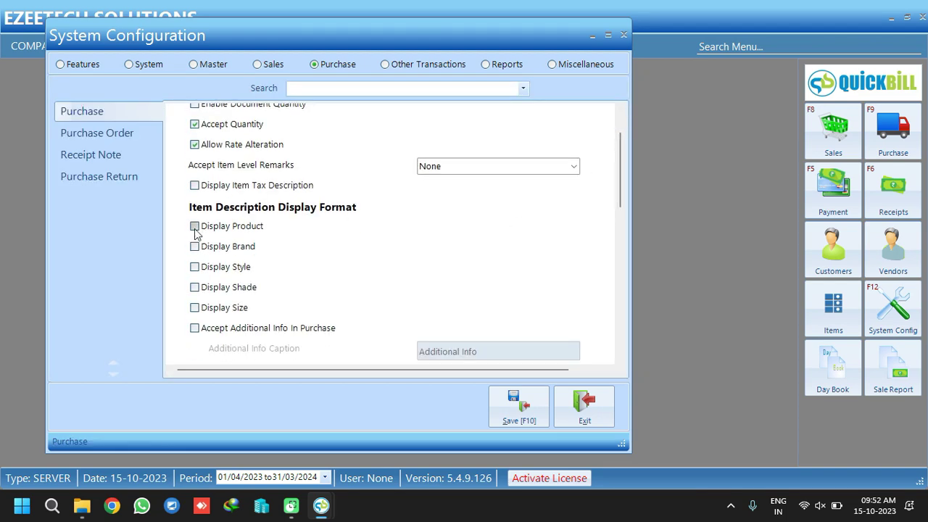
left_click(194, 227)
left_click(194, 246)
left_click(194, 266)
left_click(194, 287)
left_click(194, 307)
In Purchase Order settings, tick Display Product, Brand, Style and Size
left_click_drag(621, 170, 638, 352)
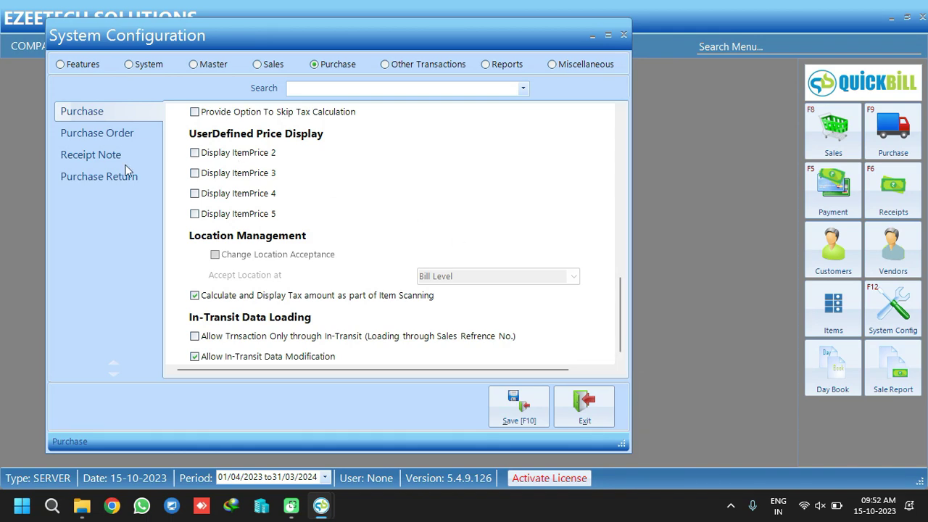
left_click(111, 134)
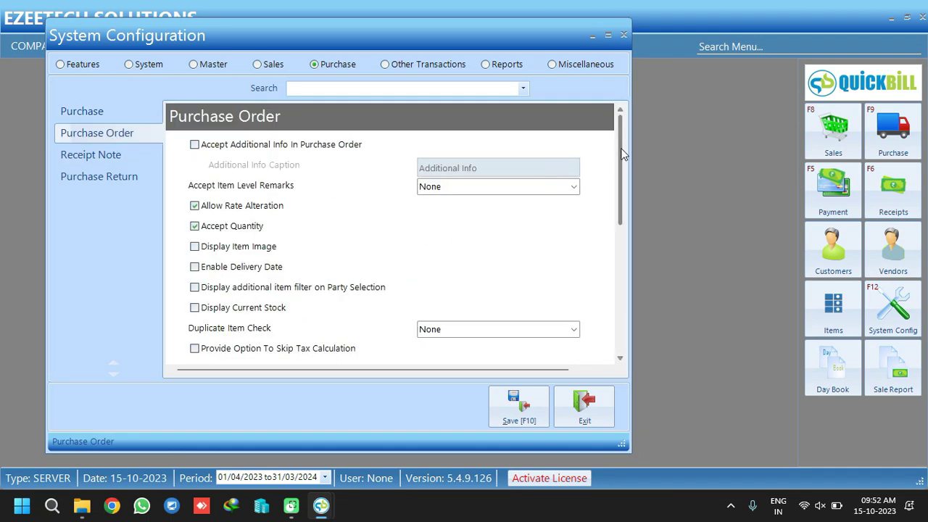
left_click_drag(622, 154, 582, 304)
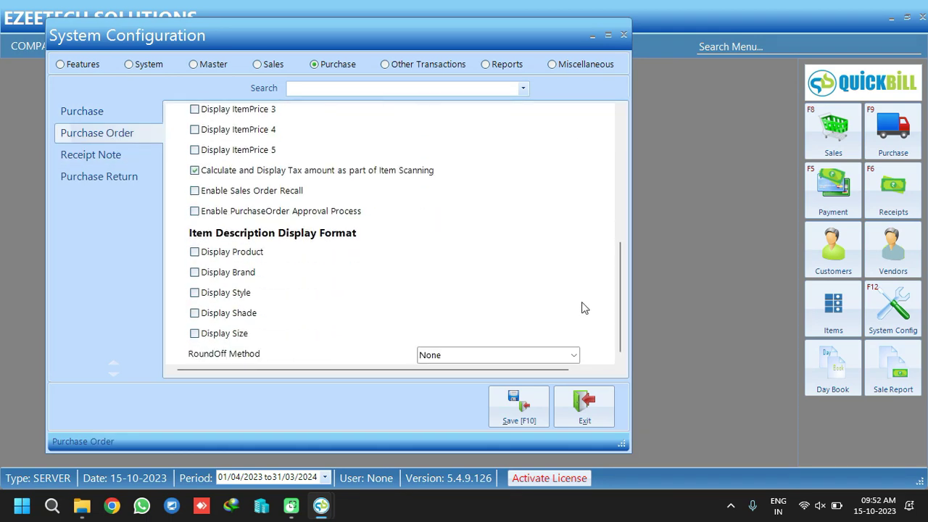
left_click(215, 251)
left_click(203, 272)
left_click(241, 296)
left_click(224, 334)
Review the Purchase Return settings, then switch to the Other Transactions settings
left_click(101, 180)
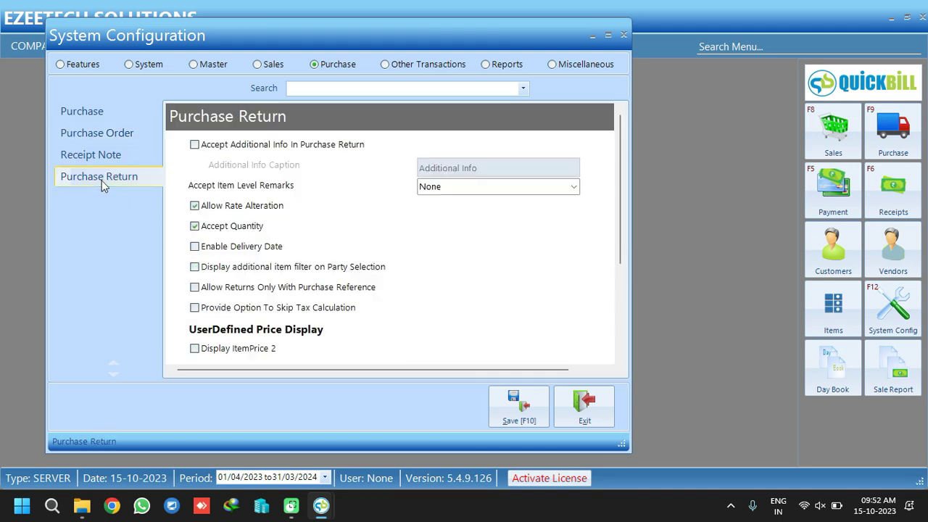
left_click_drag(620, 218, 592, 281)
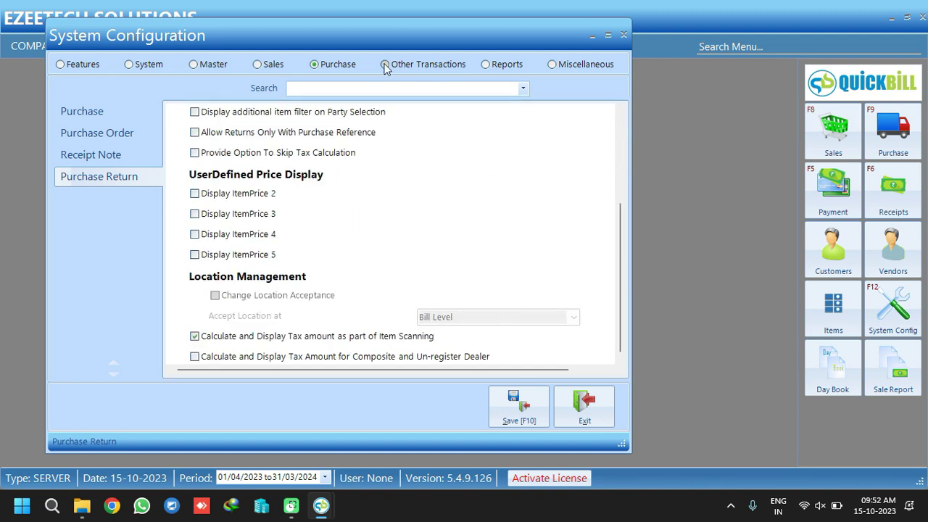
left_click(385, 65)
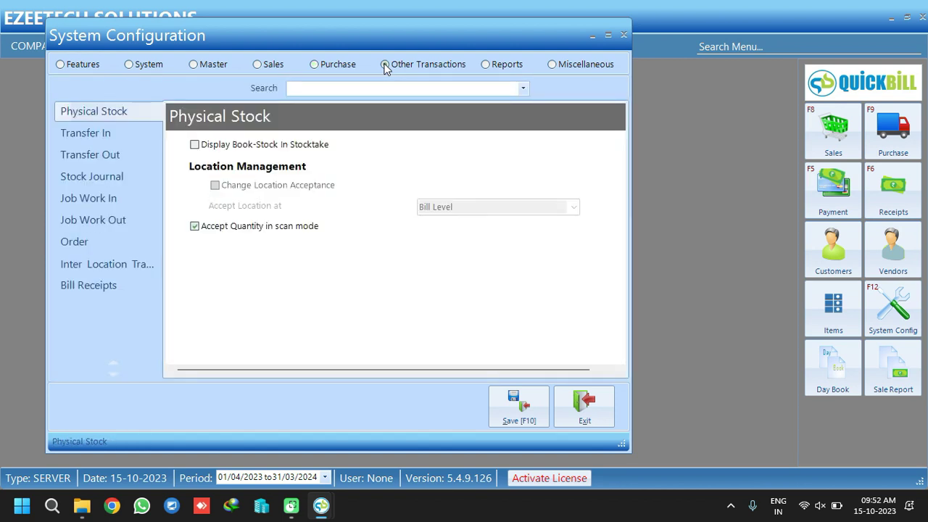
Under Transfer Out, tick Display Product, Brand, Style, Shade and Size
left_click(93, 137)
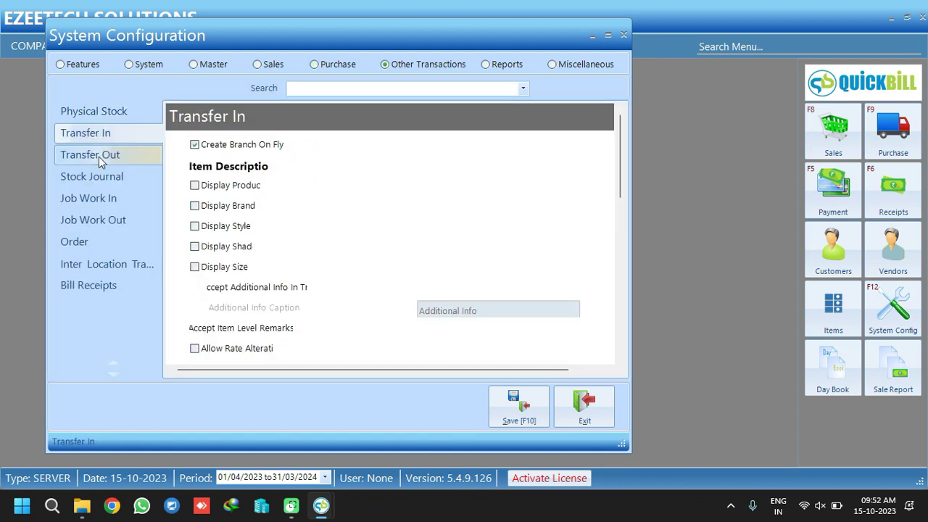
left_click(99, 157)
left_click(96, 139)
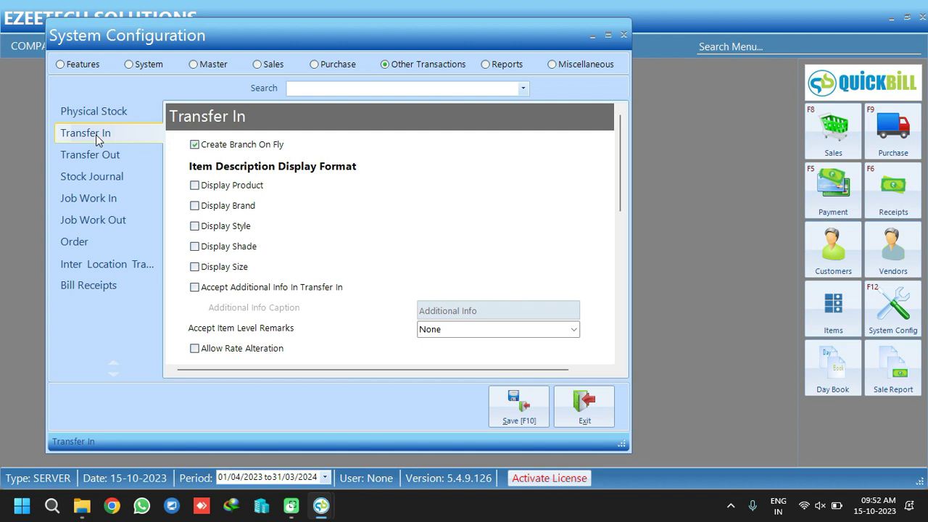
left_click(99, 153)
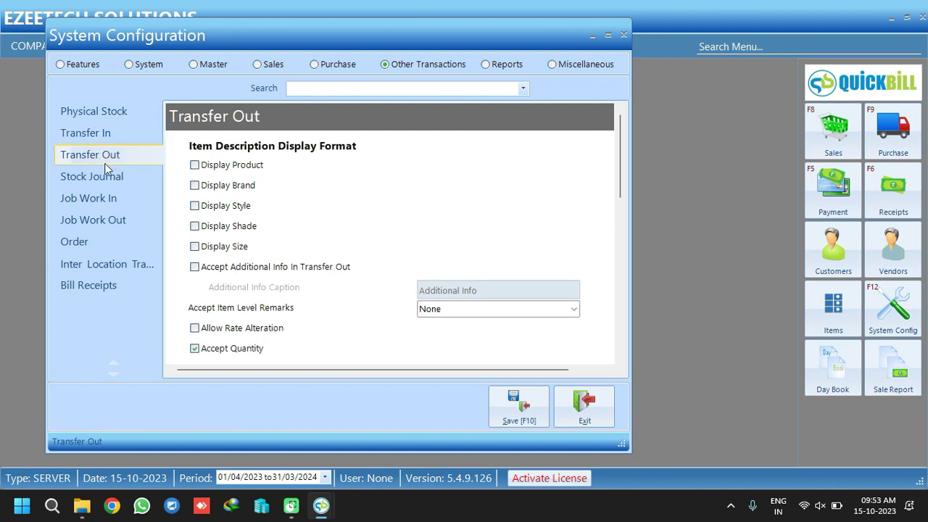
left_click(194, 166)
left_click(195, 185)
left_click(194, 206)
left_click(194, 226)
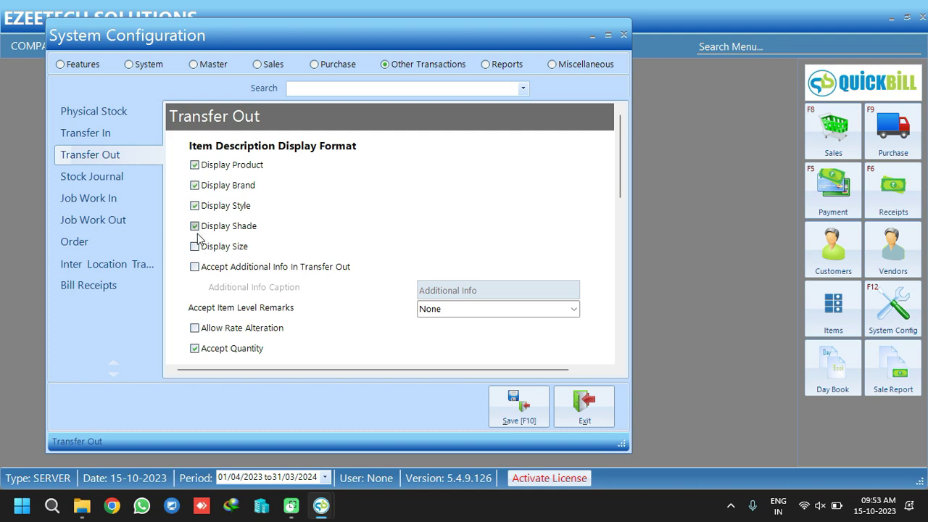
left_click(194, 246)
Tick the same five display options under Transfer In and save the configuration
left_click(120, 138)
left_click(194, 184)
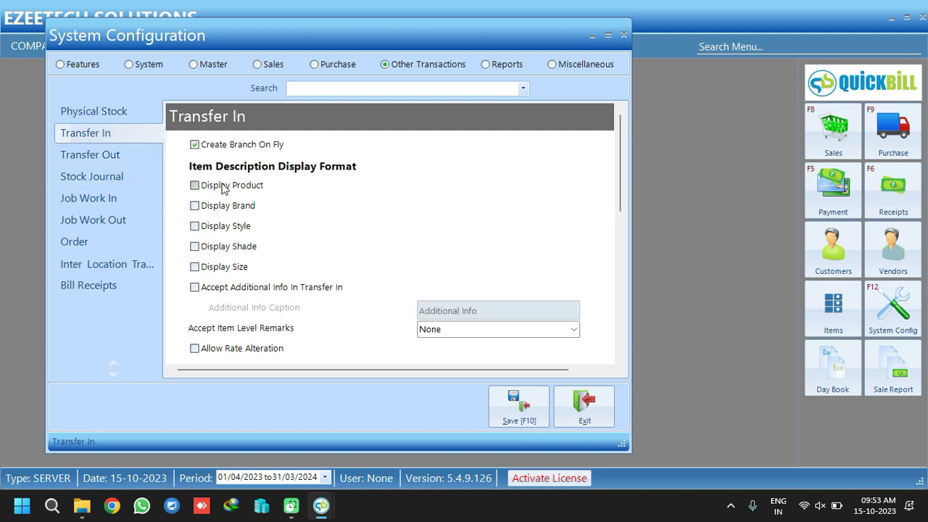
left_click(194, 205)
left_click(212, 229)
left_click(215, 248)
left_click(214, 266)
left_click(529, 405)
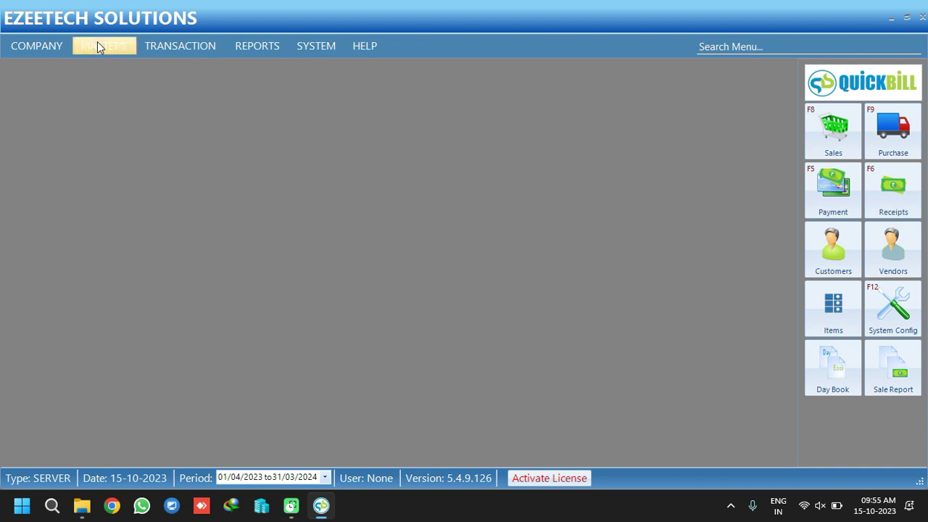
Open a new Purchase voucher P/1 and bring up a blank Supplier Creation form
left_click(100, 47)
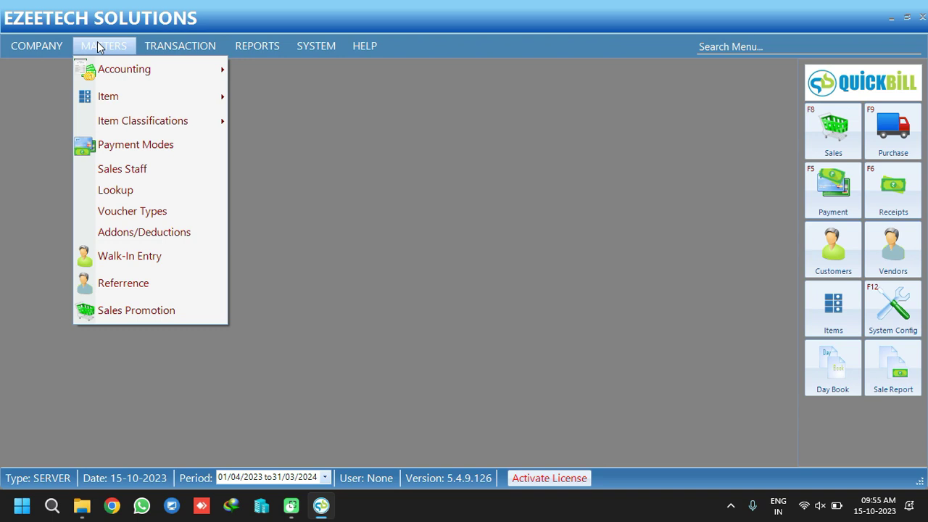
mouse_move(184, 47)
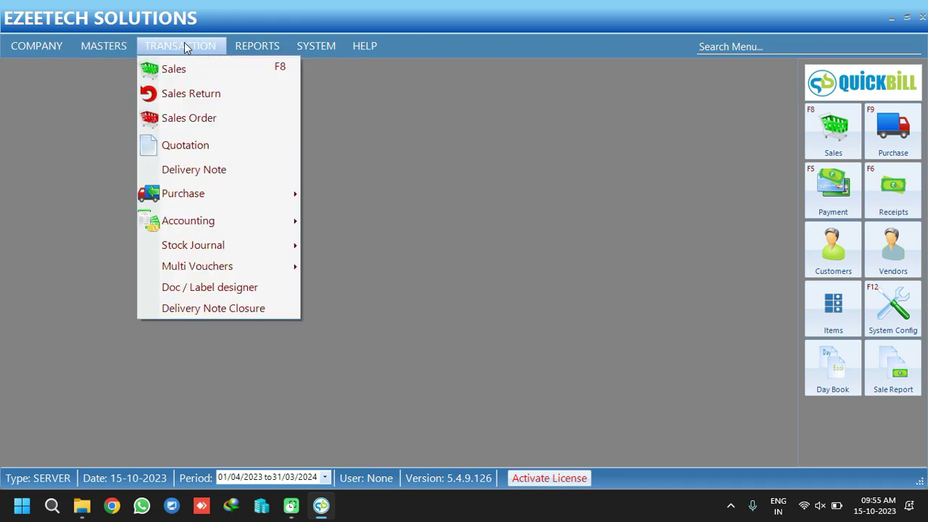
mouse_move(269, 193)
left_click(362, 196)
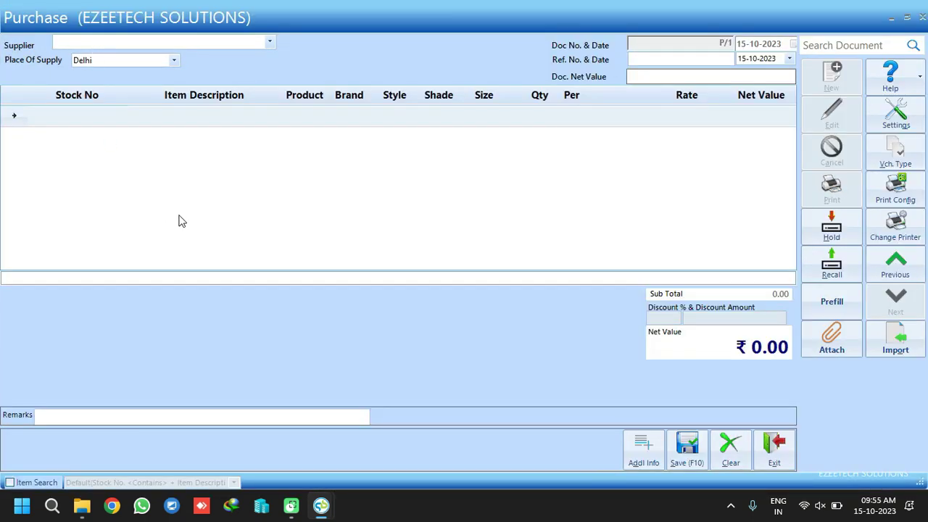
key("Insert")
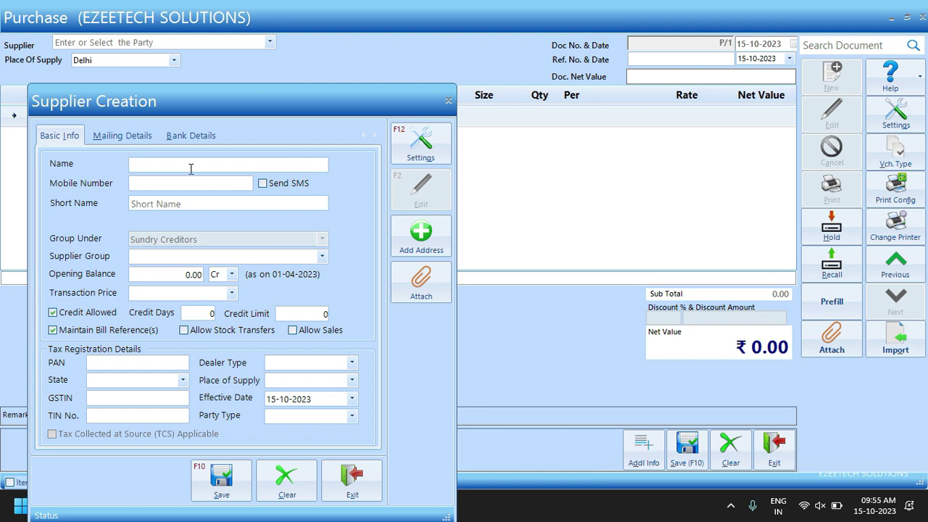
Finish the supplier name as Balaji Pvt.Ltd and set its state to Delhi
type("laji ")
type("Store")
key("BackSpace")
key("BackSpace")
type("v")
left_click(136, 382)
type("Delhi")
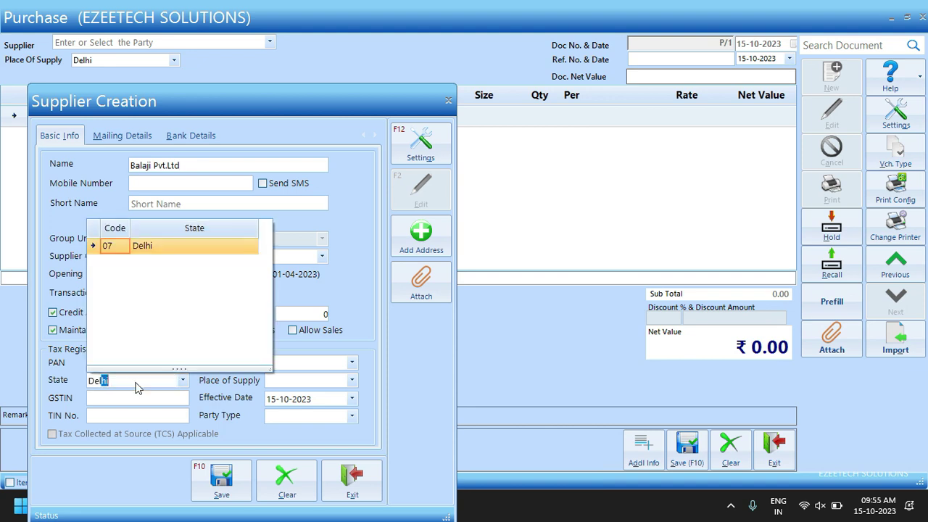
key("Return")
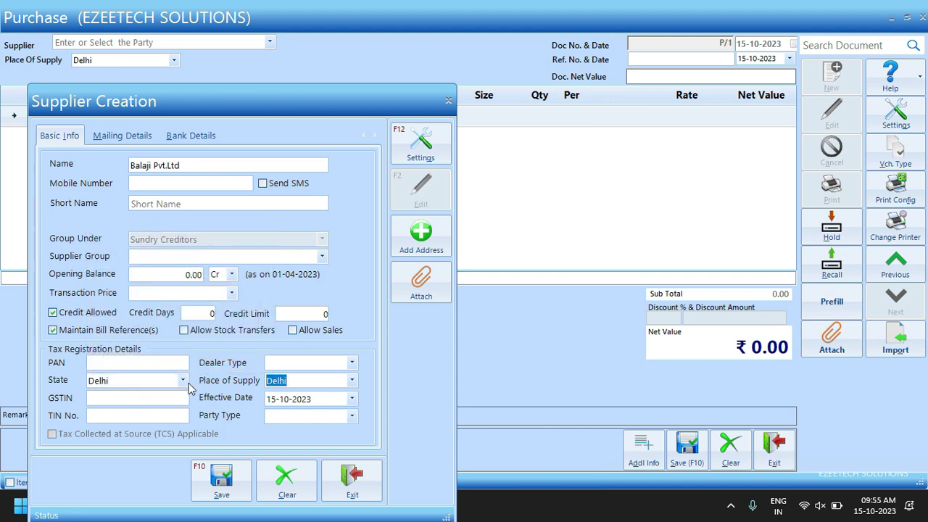
Make the supplier a Regular dealer and enter its GSTIN
left_click(352, 362)
left_click(288, 390)
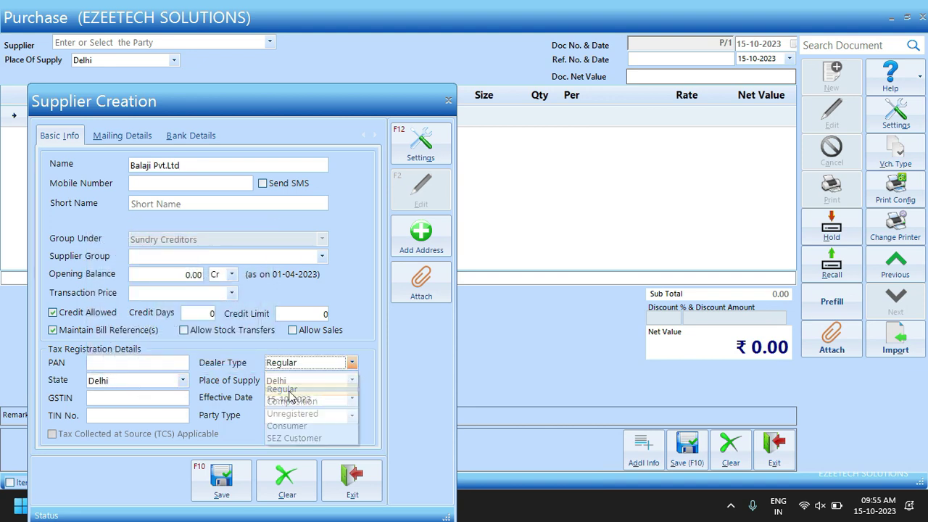
left_click(132, 399)
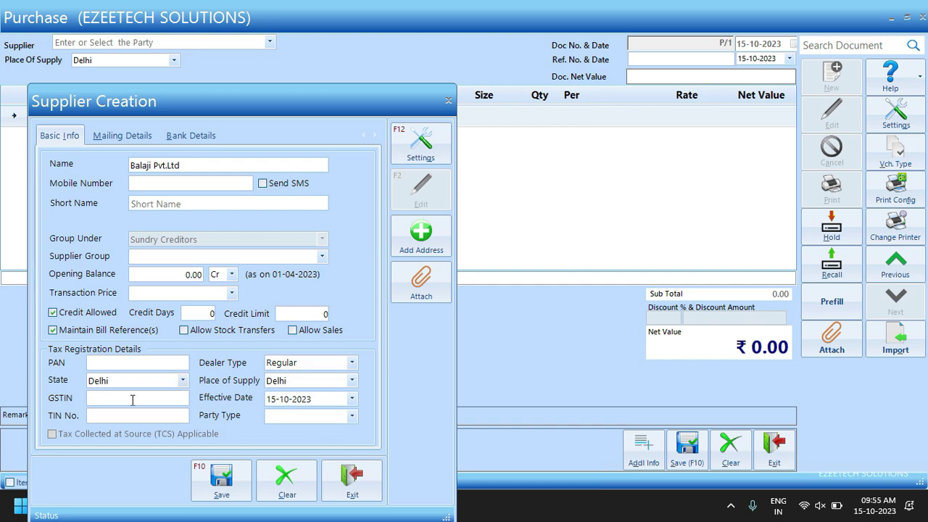
type("07")
Set the supplier's mailing city to New Delhi and save the supplier
left_click(120, 138)
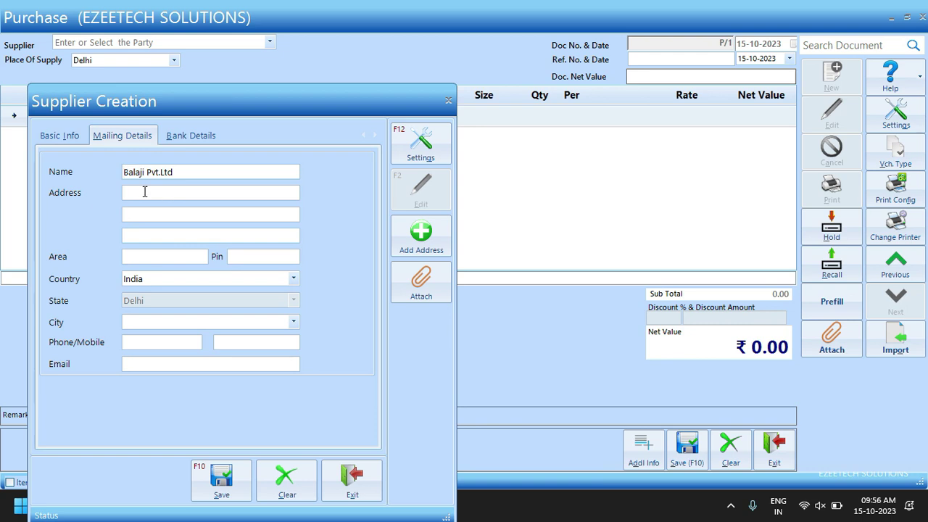
left_click(145, 325)
type("New")
key("Return")
left_click(197, 137)
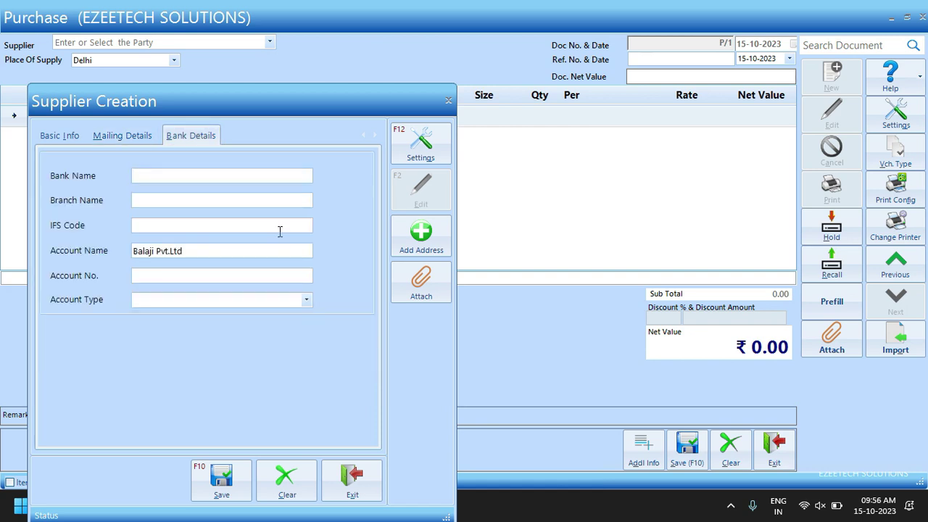
left_click(122, 135)
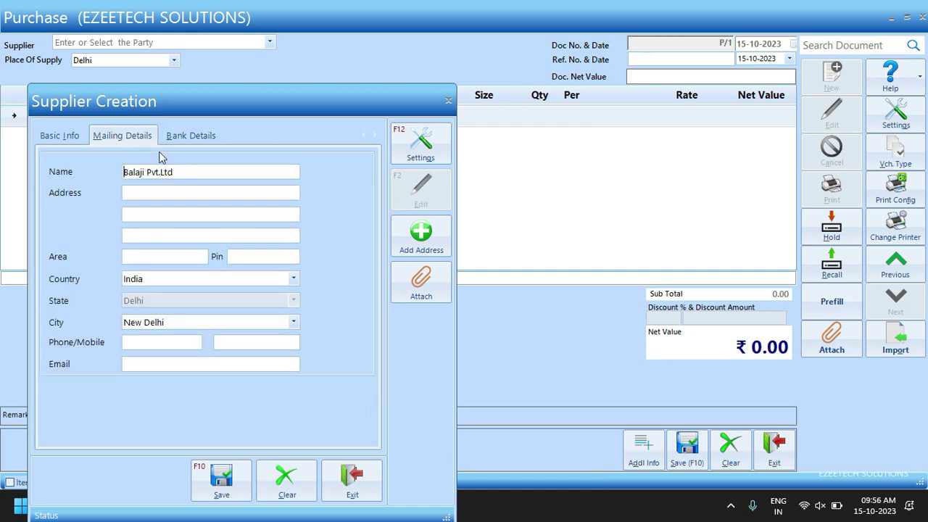
left_click(66, 137)
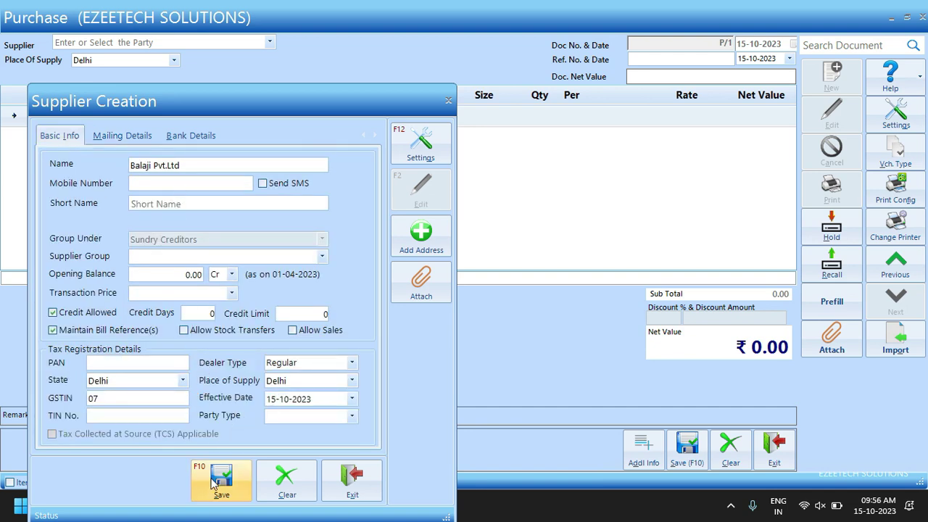
left_click(223, 478)
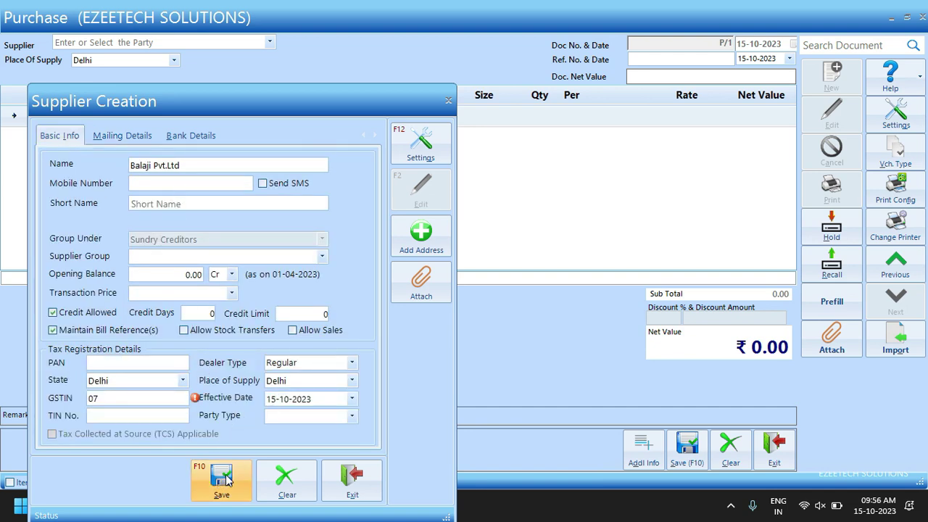
key("Tab")
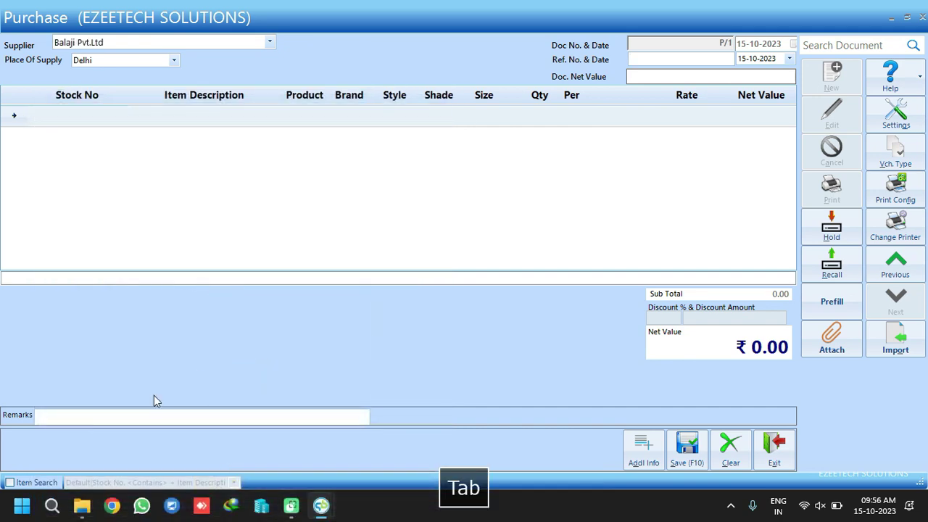
Set item search to All Columns, switch it off, and open a blank Item Master from Stock No
left_click(10, 482)
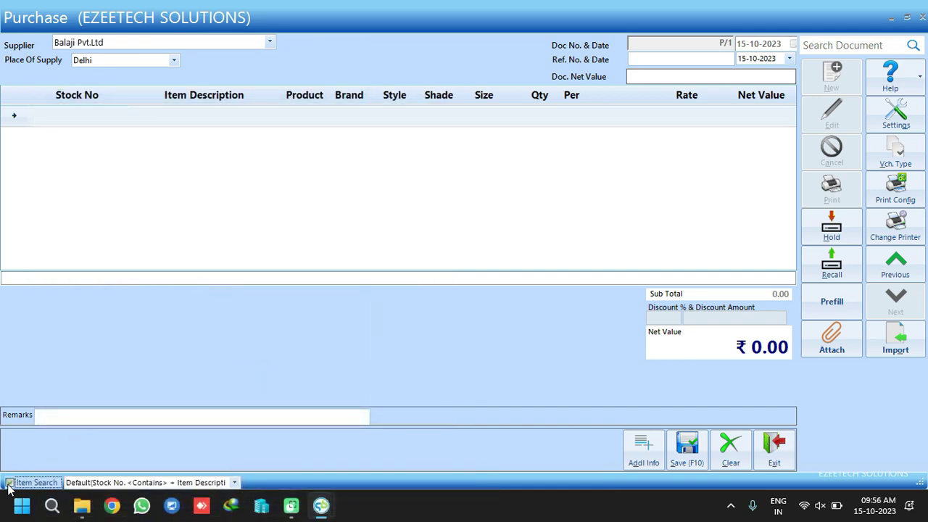
left_click(234, 482)
left_click(174, 470)
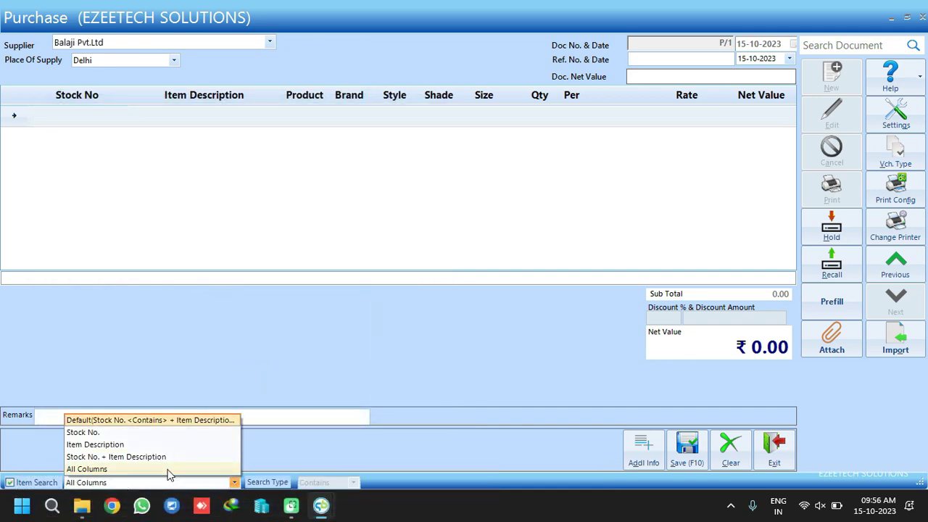
left_click(41, 482)
left_click(85, 118)
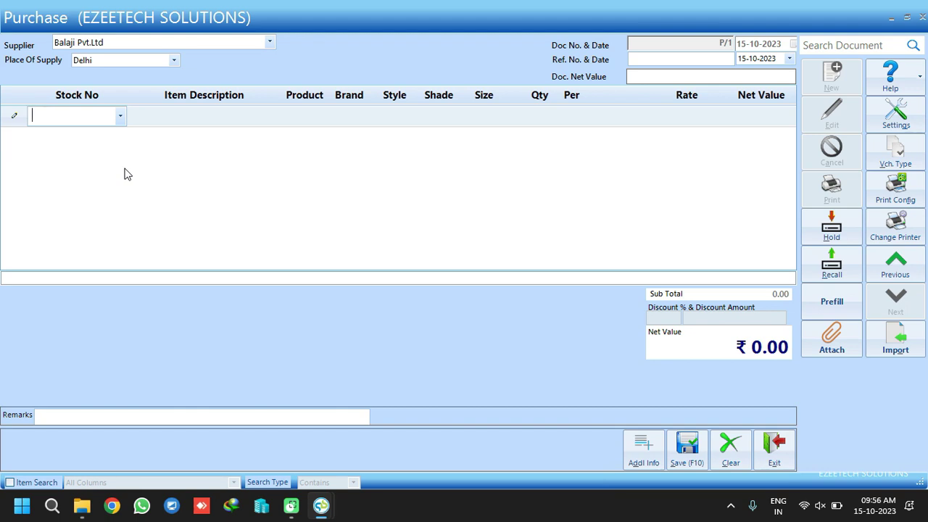
key("Insert")
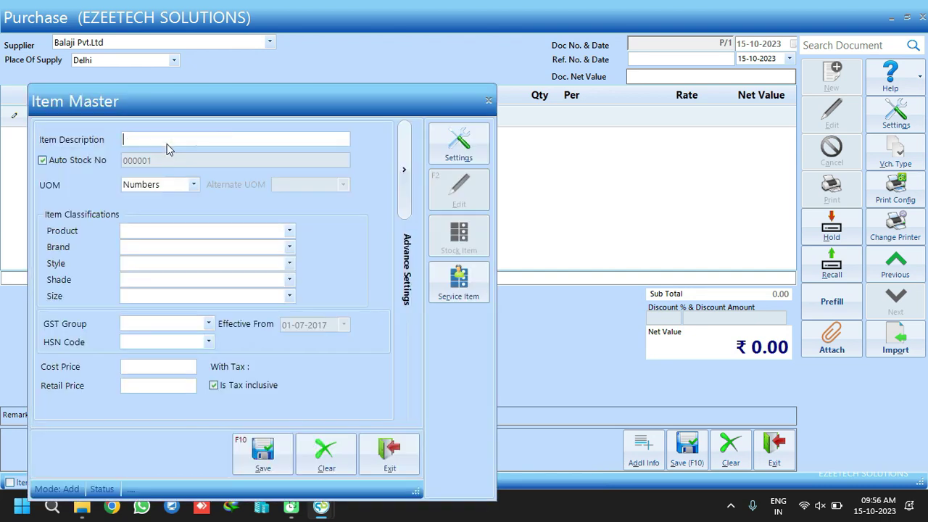
Name the item Jeans and view the new Product and Brand forms without saving them
type("eans")
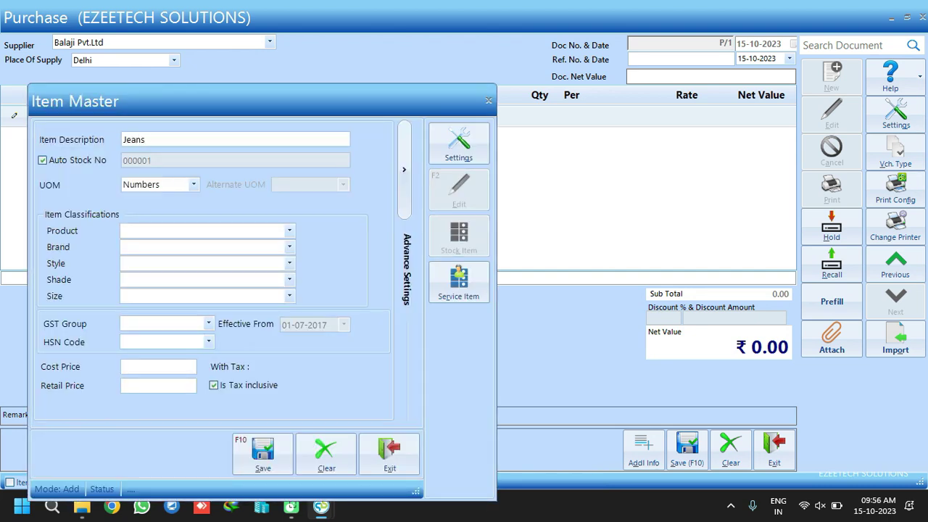
left_click(172, 231)
key("Insert")
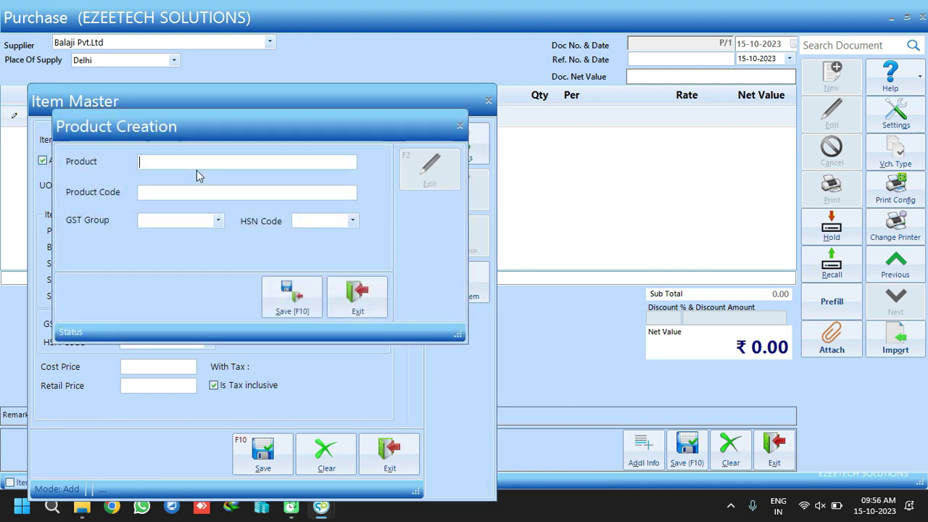
left_click(357, 304)
left_click(137, 245)
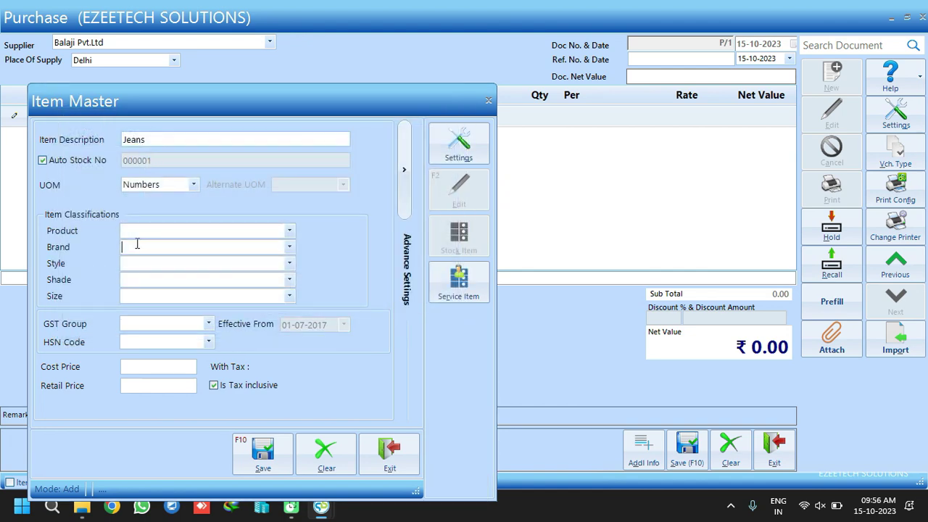
key("Insert")
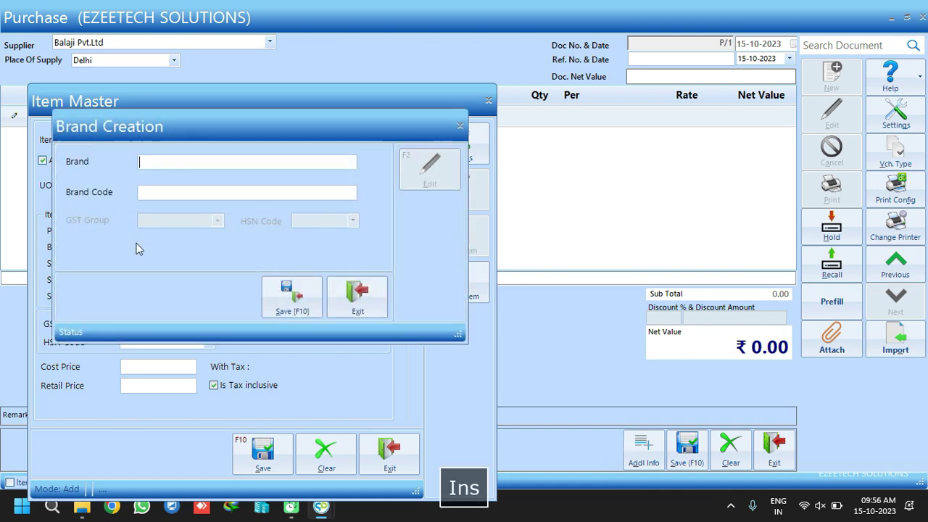
left_click(368, 293)
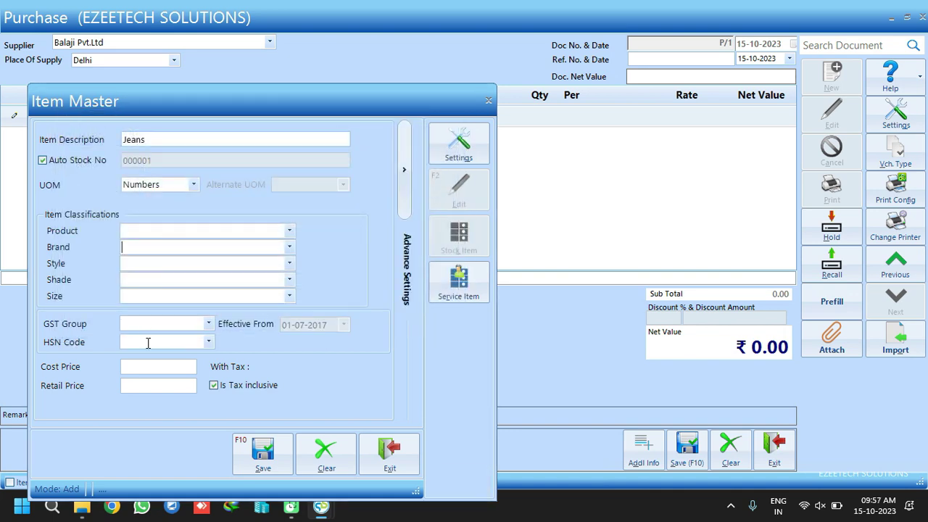
Set the item's GST group to GST For Apparel, then change it to GST 18%
left_click(209, 324)
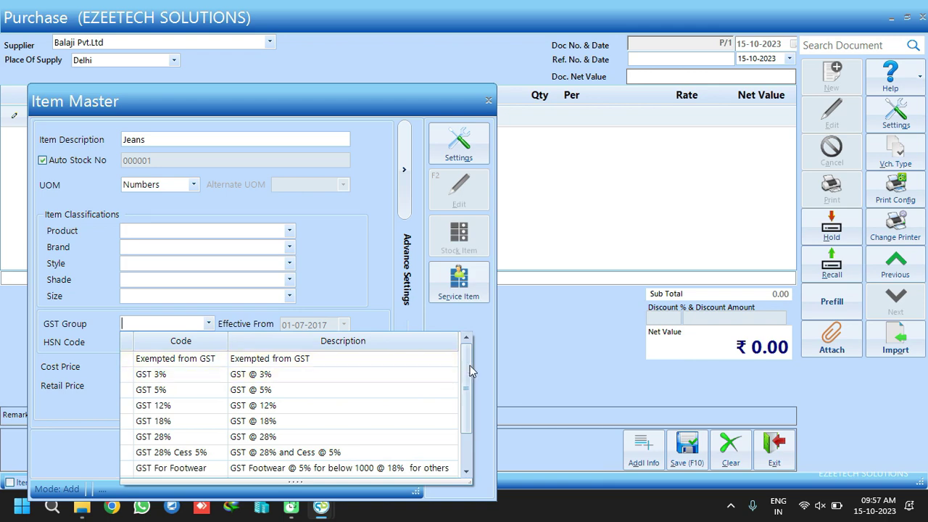
scroll(388, 435, "down", 1)
left_click(181, 440)
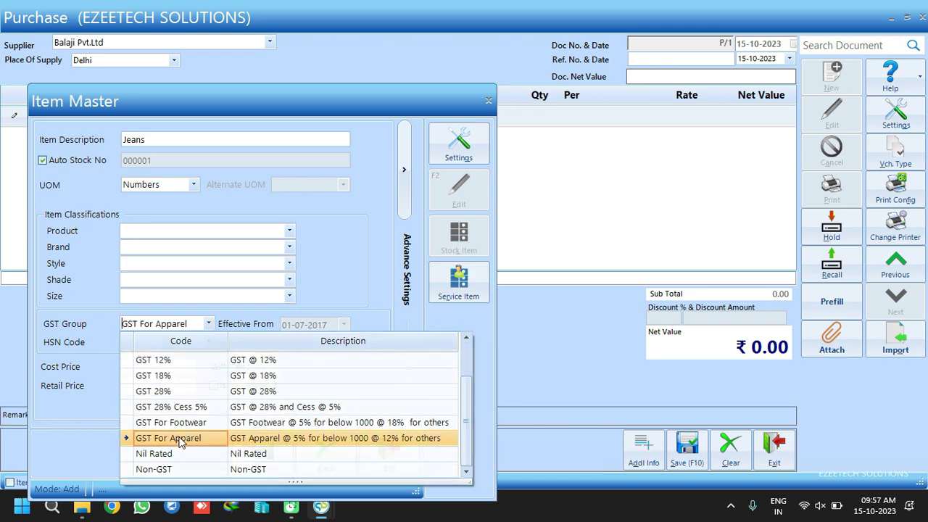
left_click(209, 325)
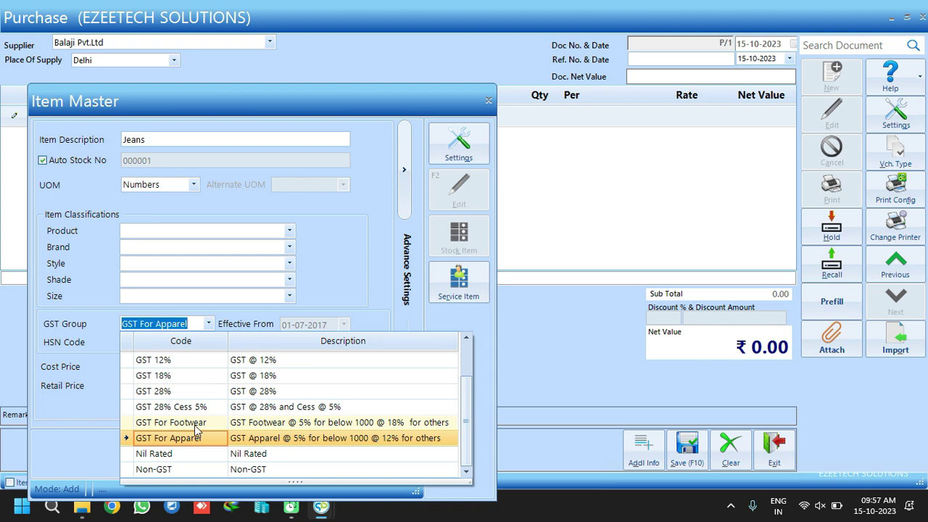
left_click(165, 377)
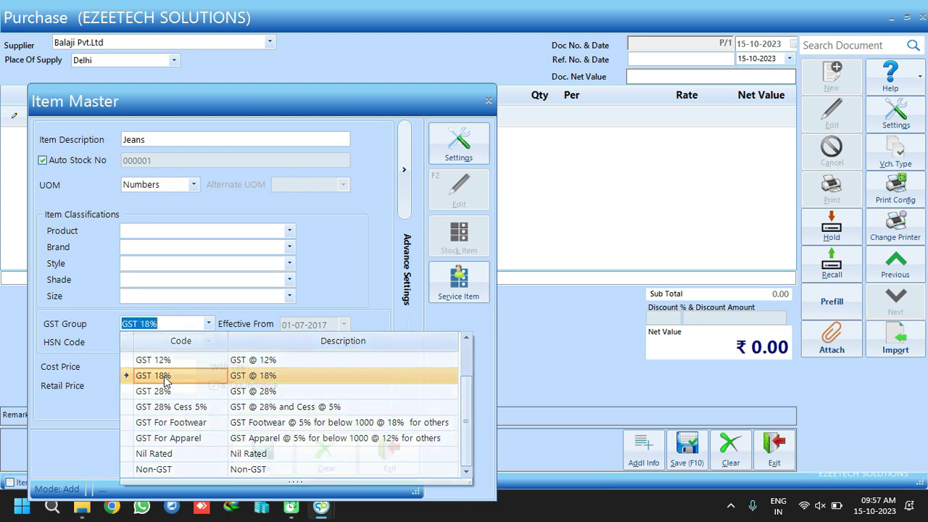
View the new HSN code form, expand Advance Settings, and close the item unsaved
left_click(208, 343)
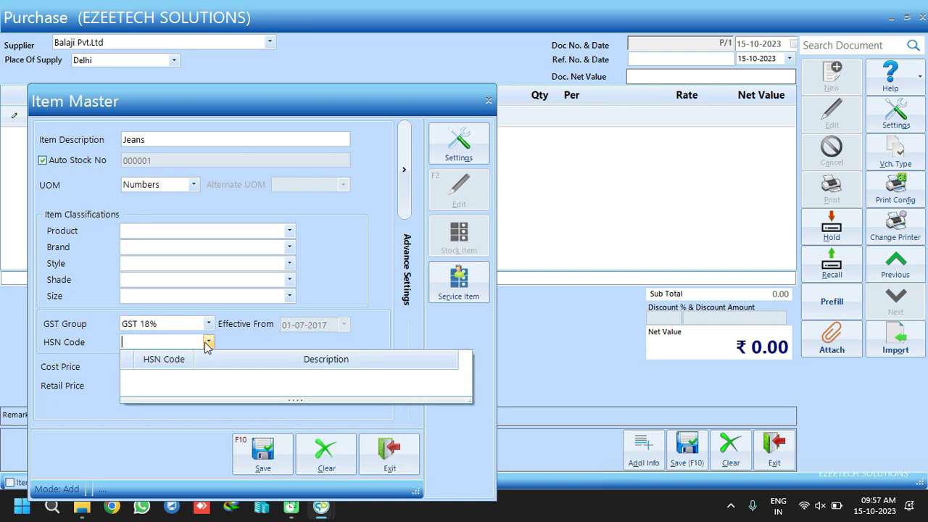
key("Insert")
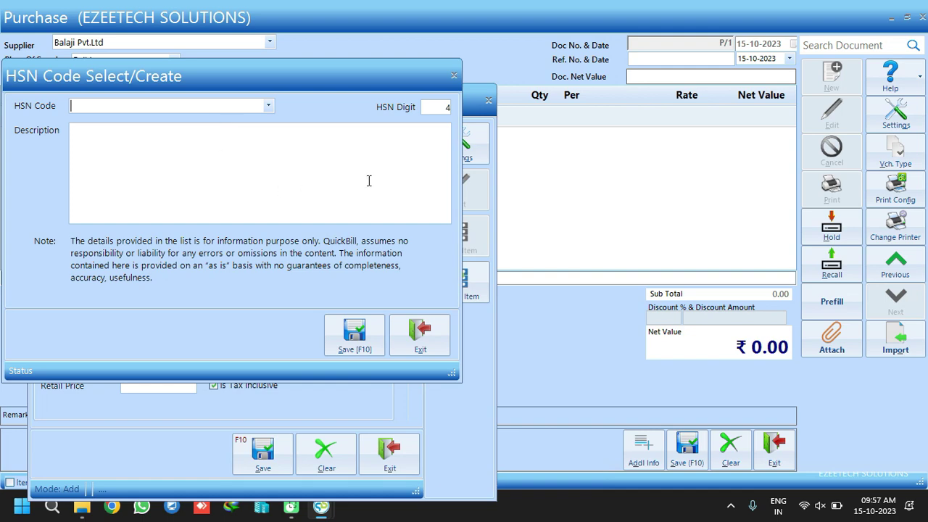
left_click(419, 333)
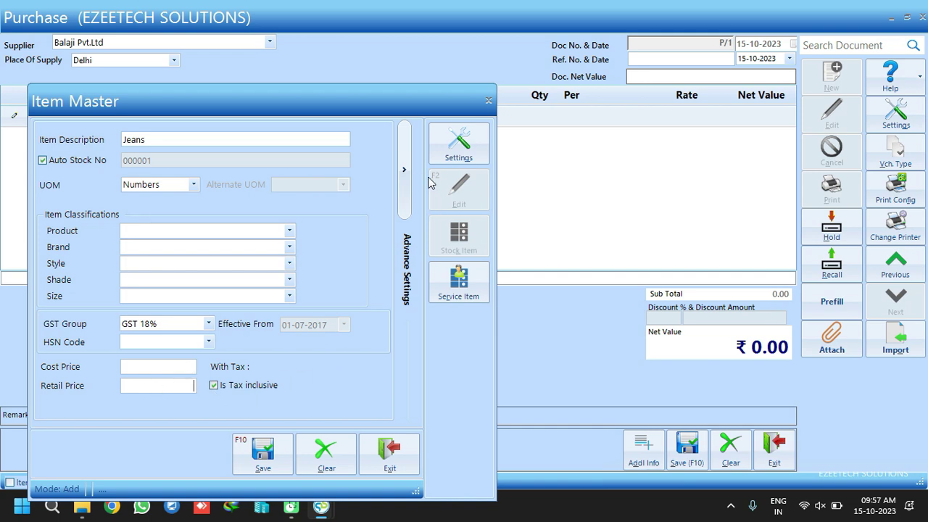
left_click(403, 169)
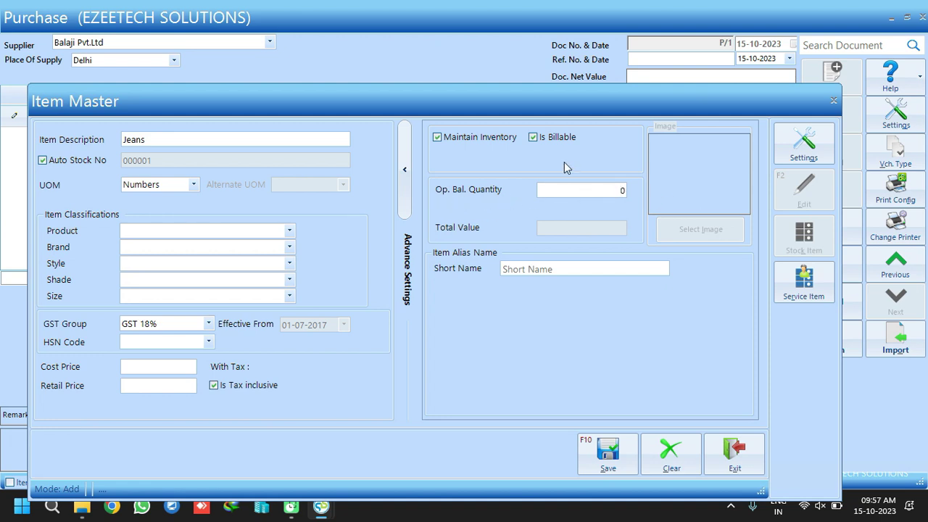
left_click(614, 194)
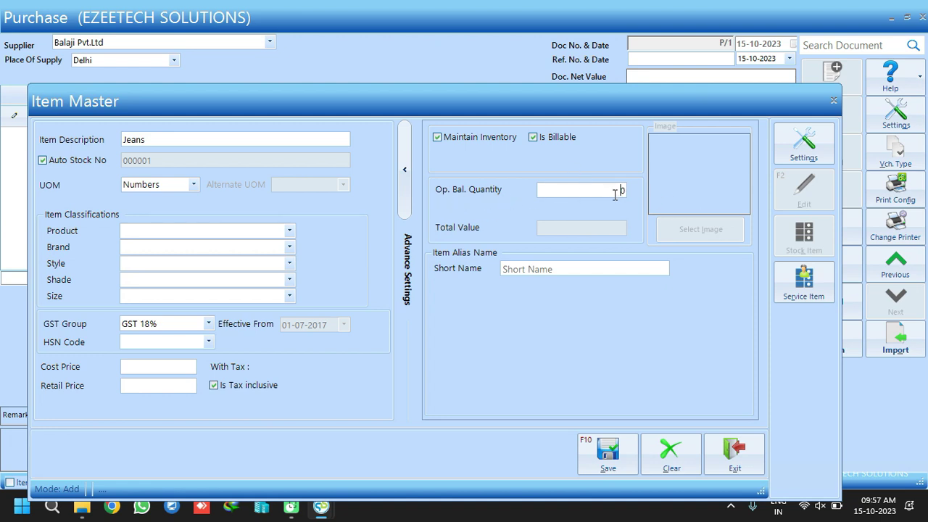
left_click(749, 448)
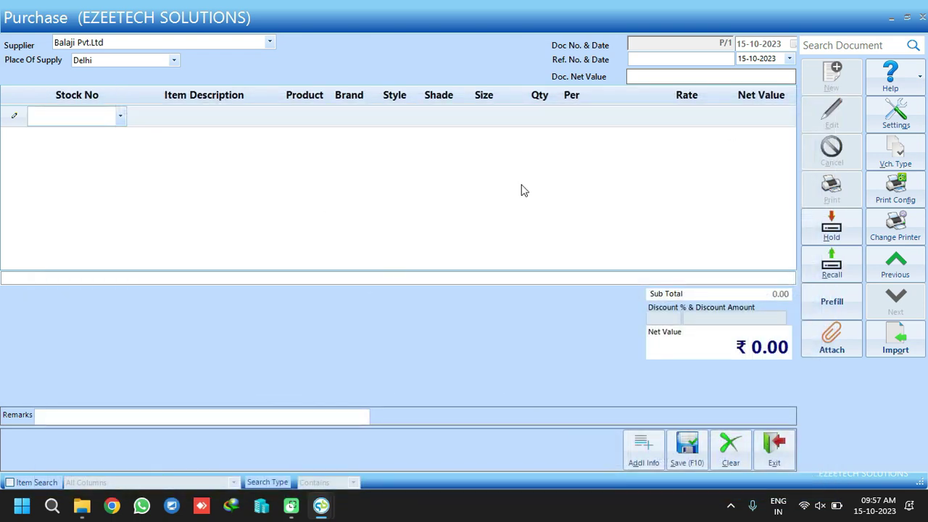
Open Masters > Lookup and add Gender and Season as Item Alias entries
key("Escape")
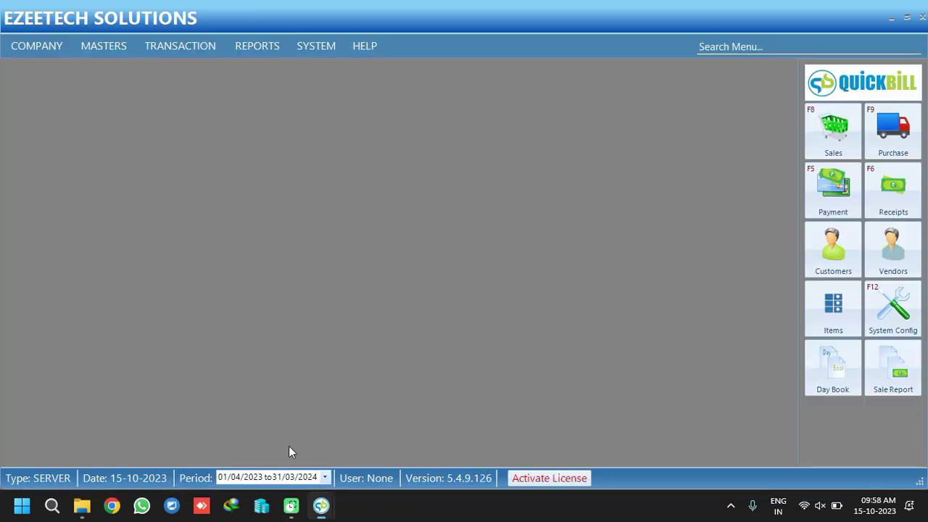
left_click(102, 47)
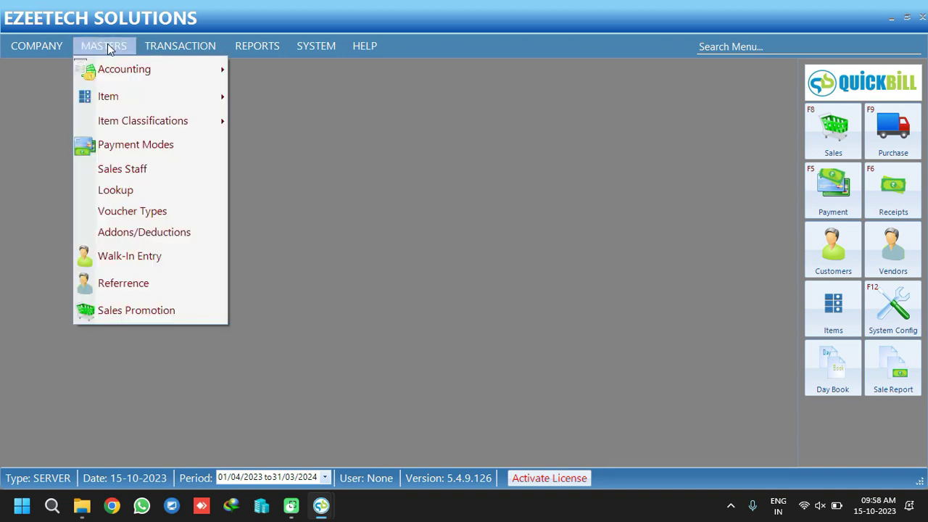
left_click(125, 191)
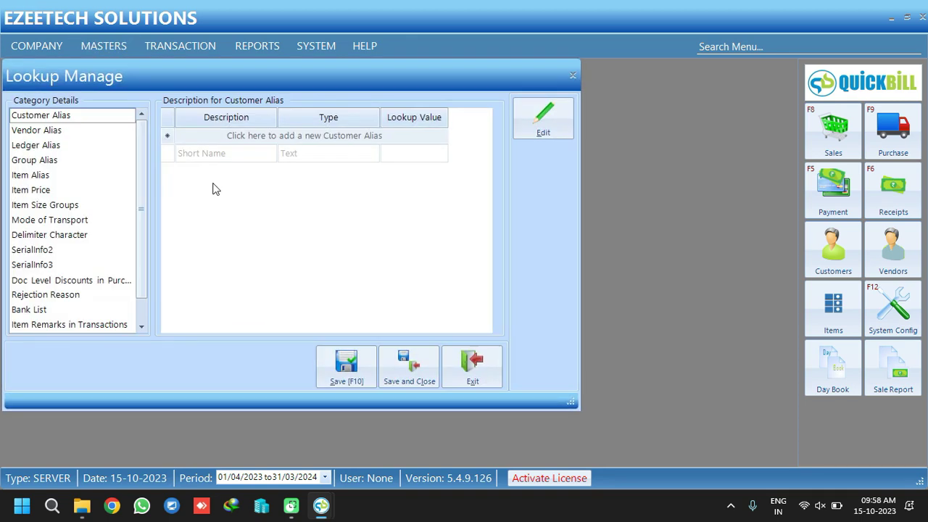
left_click(31, 178)
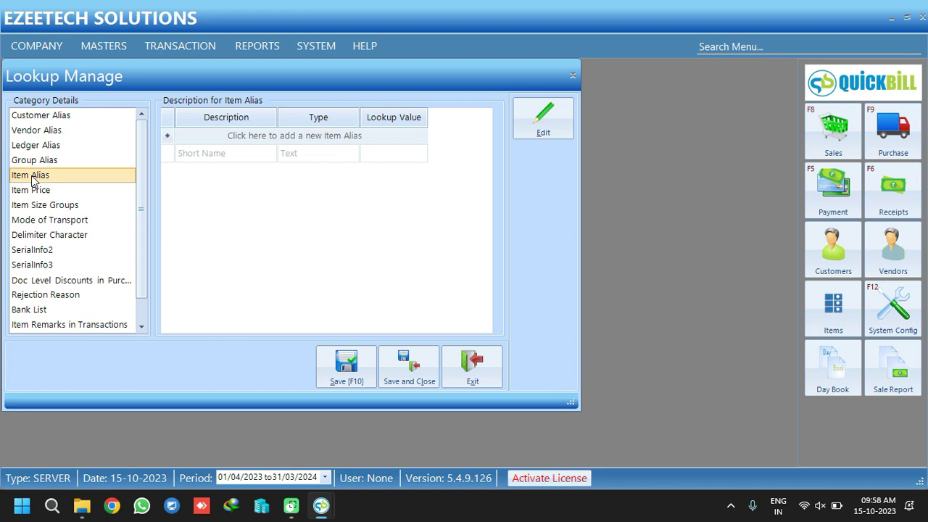
left_click(196, 135)
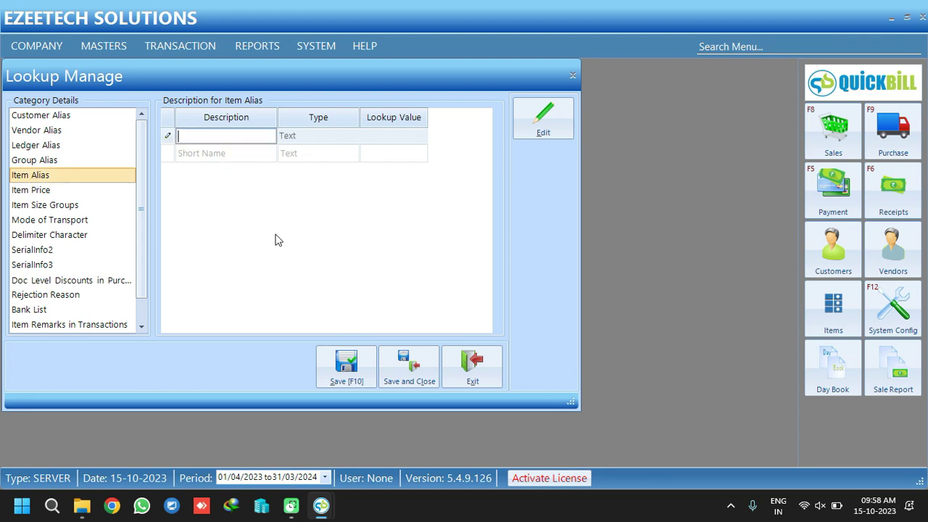
type("Gender")
key("Return")
type("Season")
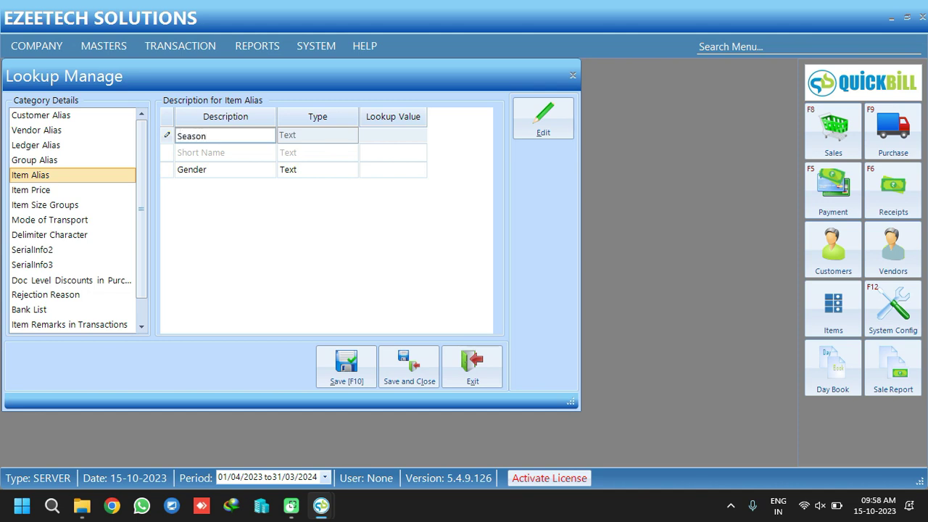
key("Return")
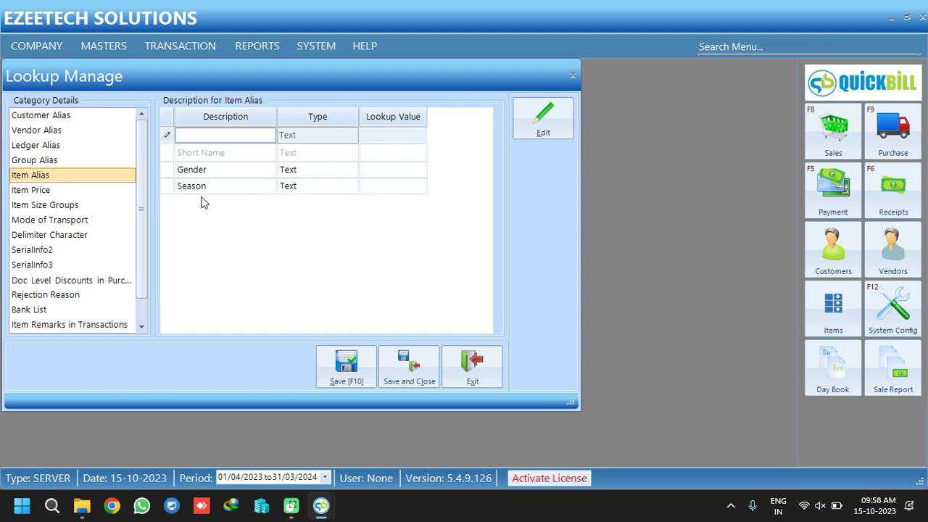
left_click(55, 192)
Add a Tax Inclusive item price named Selling Price, then save and close Lookup
left_click(217, 135)
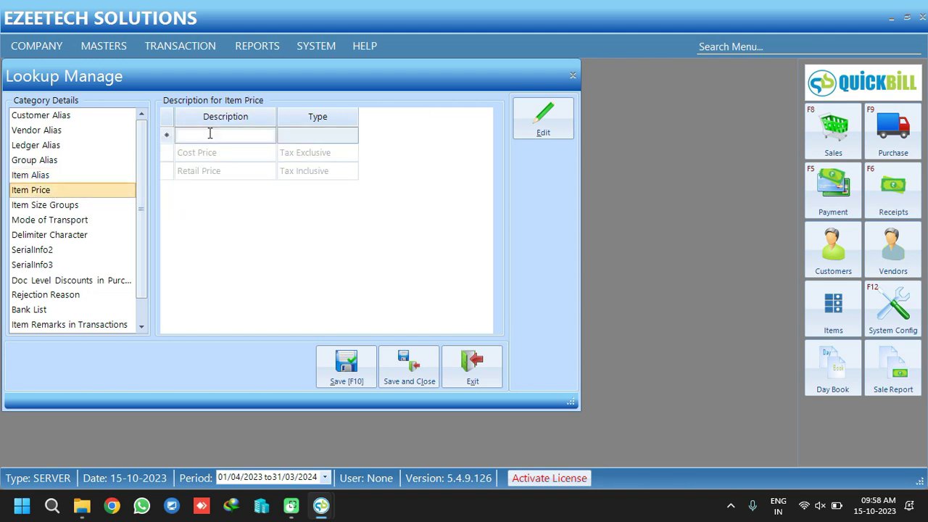
type("Sel")
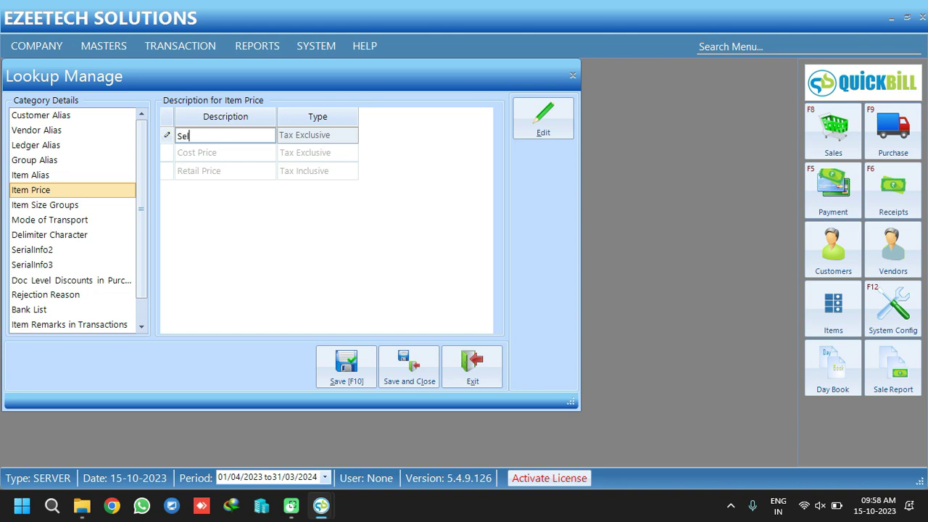
type("ling Price")
key("Return")
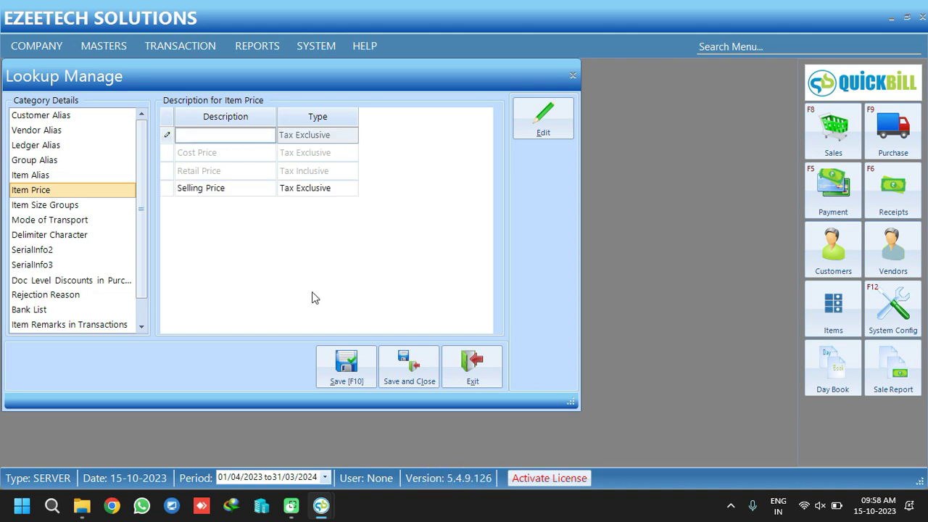
left_click(304, 188)
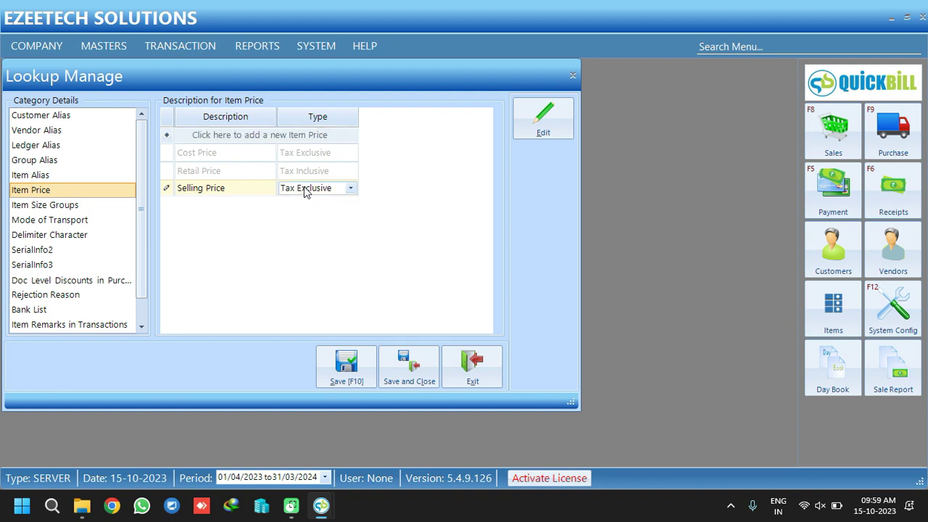
left_click(303, 188)
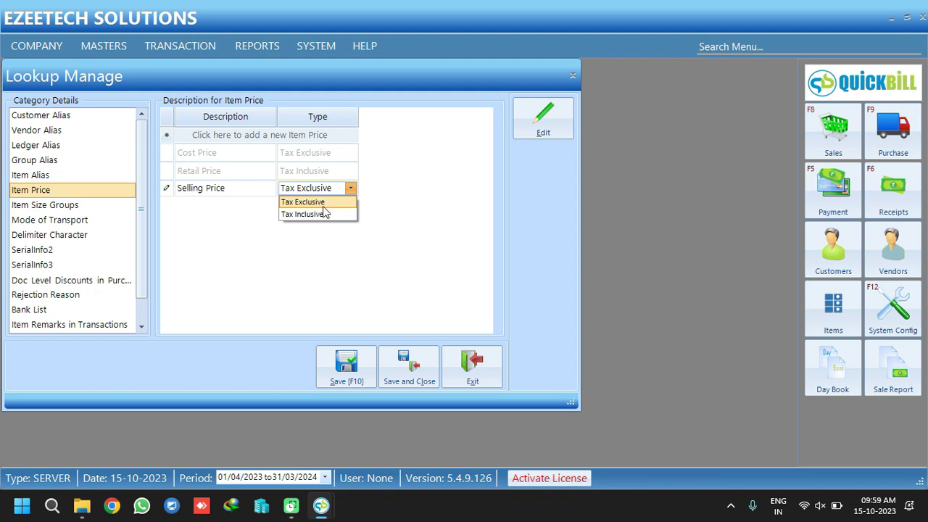
left_click(323, 215)
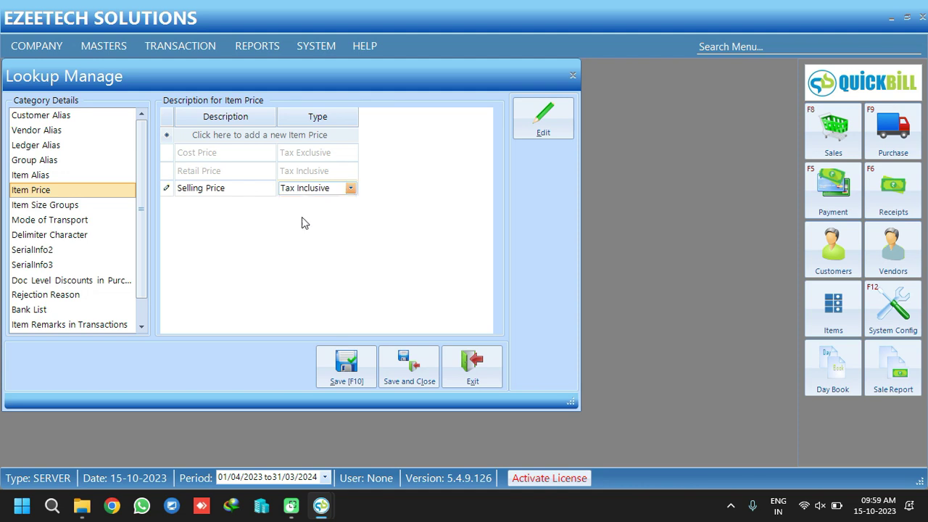
left_click(413, 357)
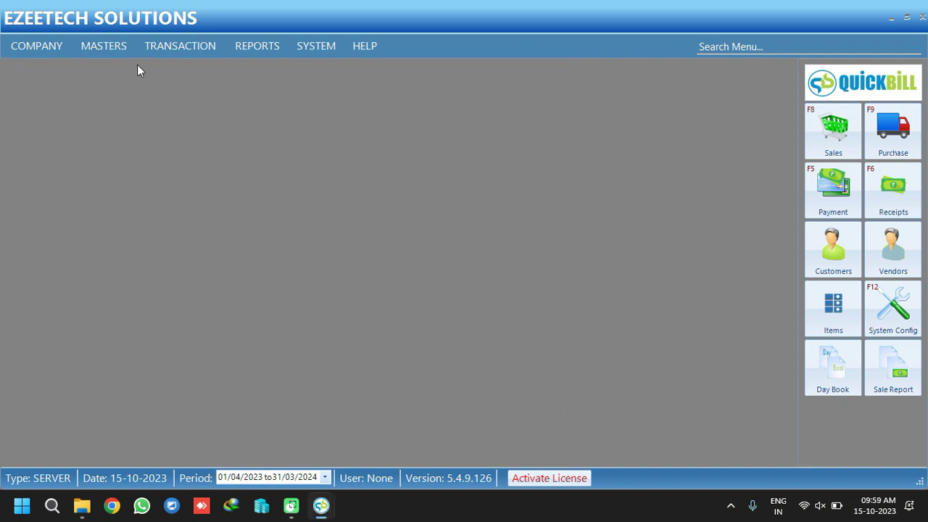
mouse_move(321, 505)
left_click(370, 431)
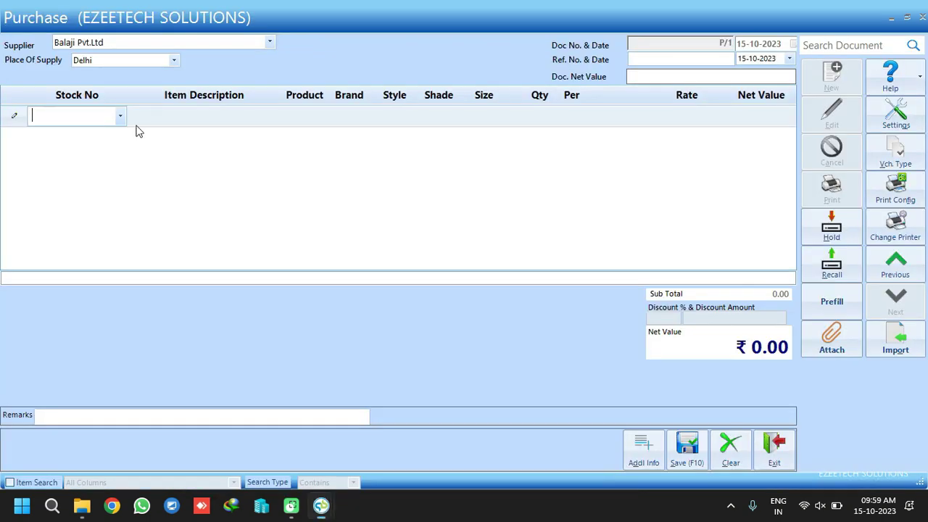
key("Insert")
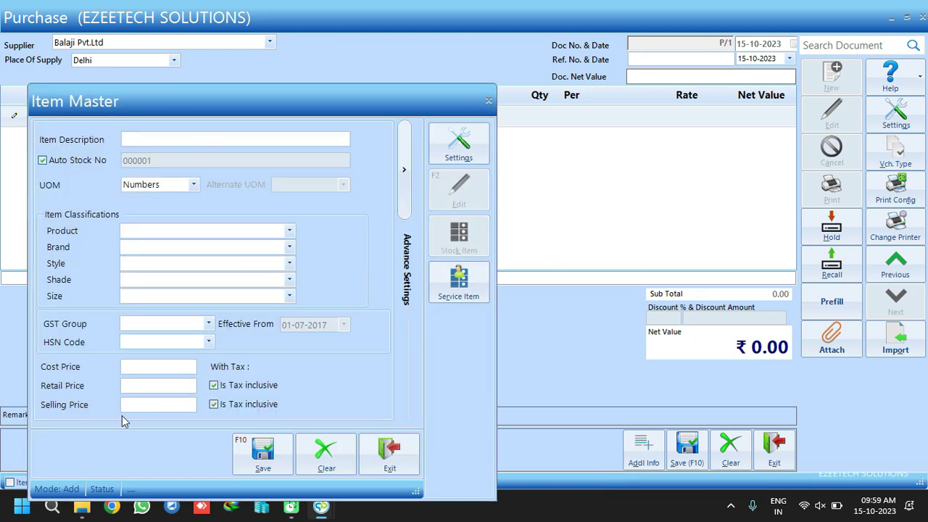
left_click(188, 411)
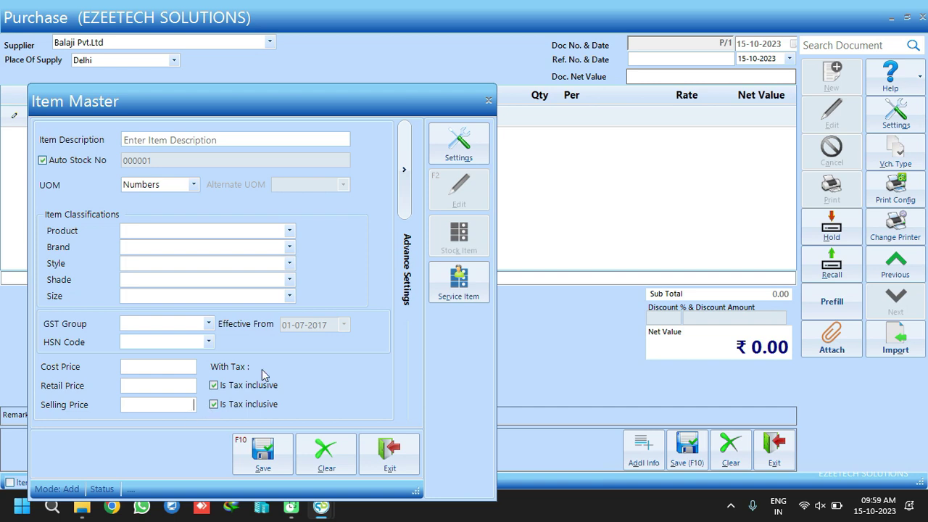
left_click(403, 181)
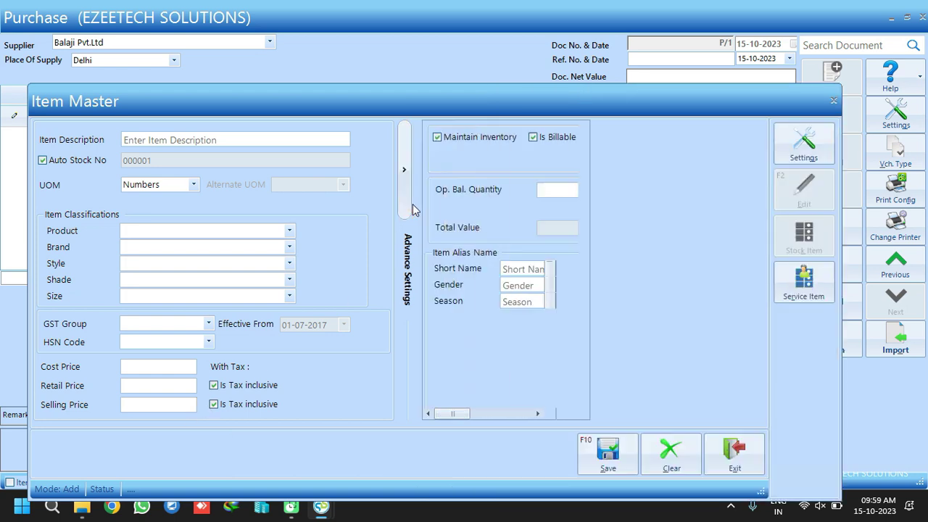
left_click(510, 285)
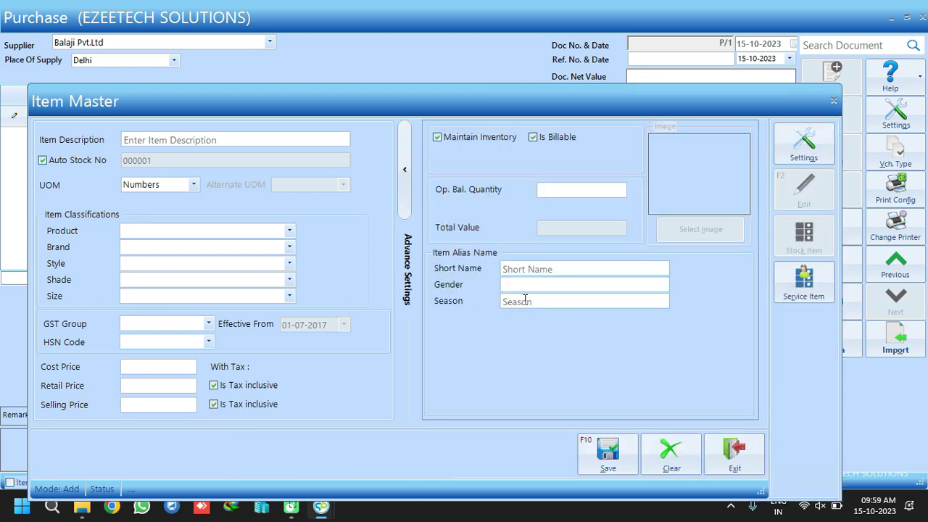
left_click(523, 301)
left_click(733, 450)
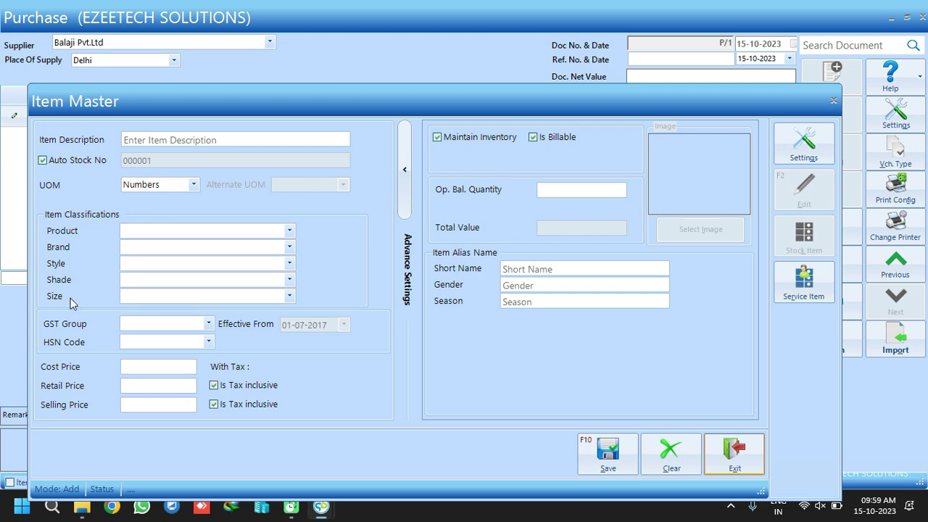
left_click(732, 450)
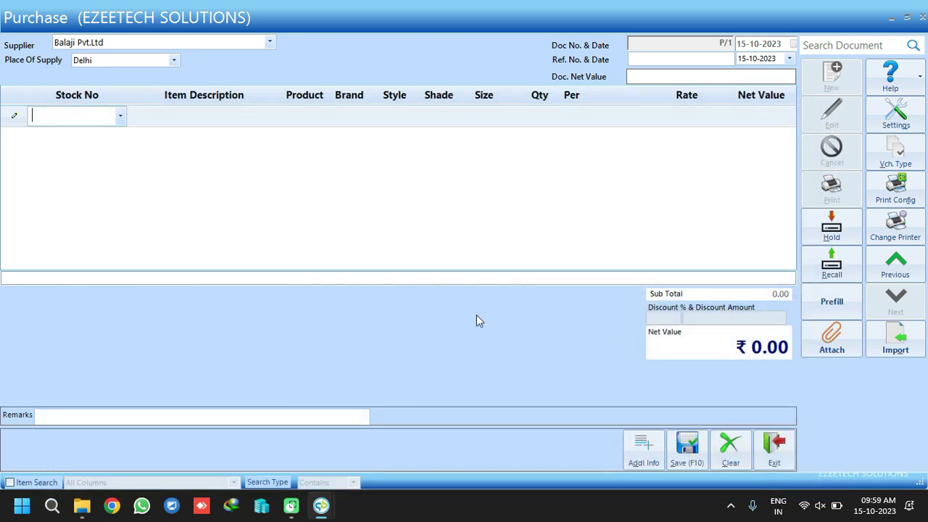
mouse_move(325, 512)
left_click(276, 454)
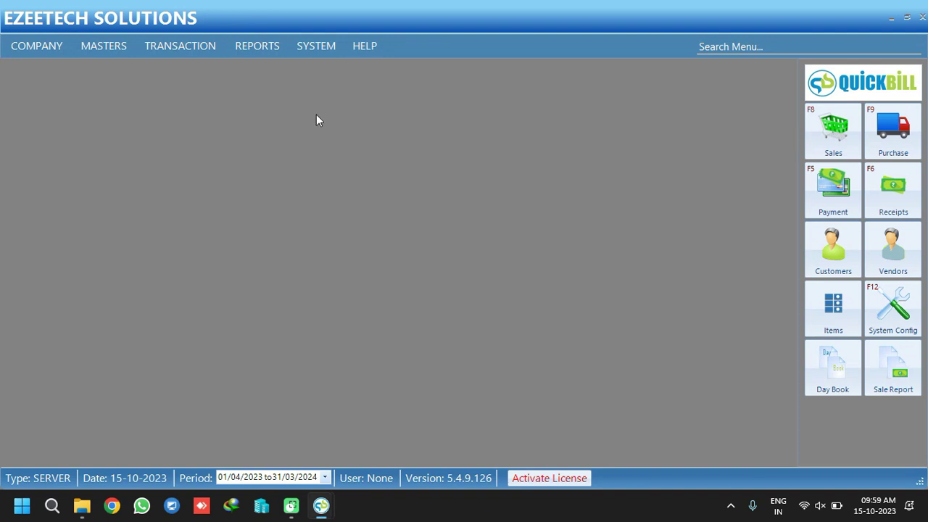
In System > Caption Settings, rename the Stock No caption to Barcode
left_click(309, 48)
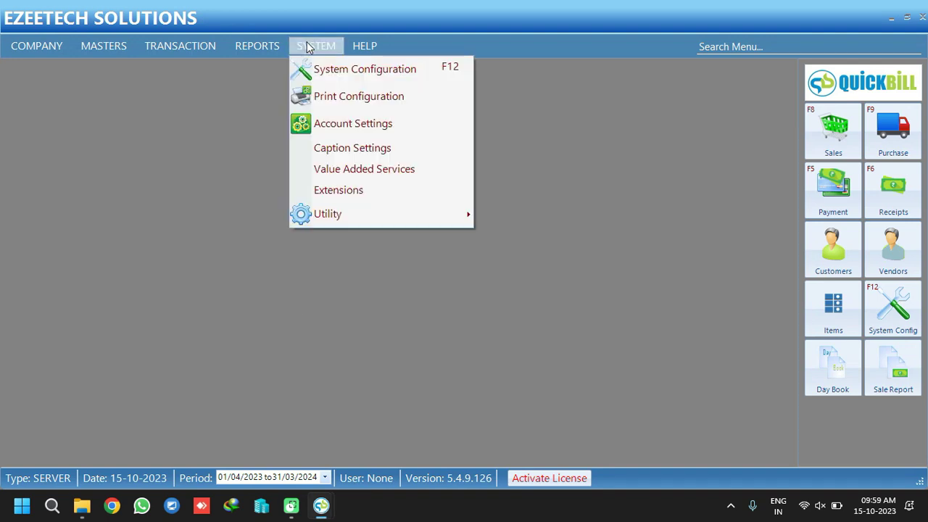
left_click(352, 148)
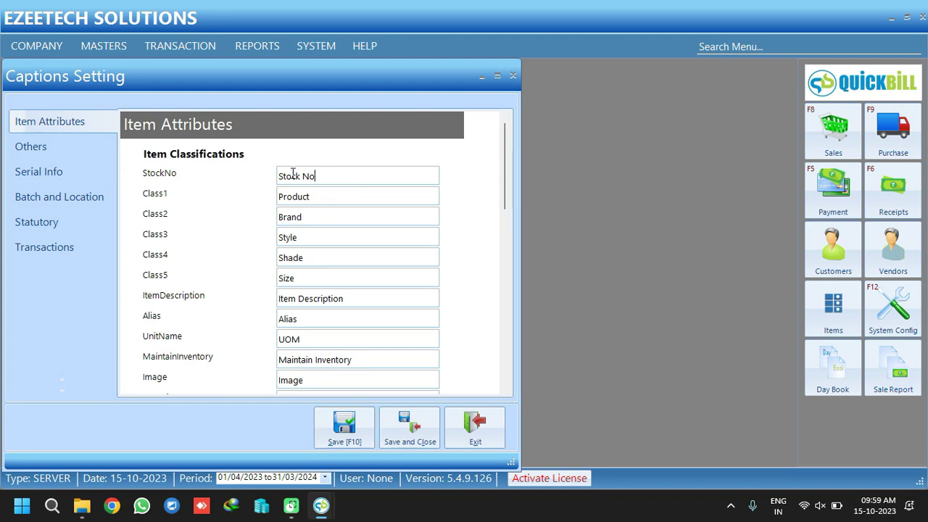
triple_click(292, 174)
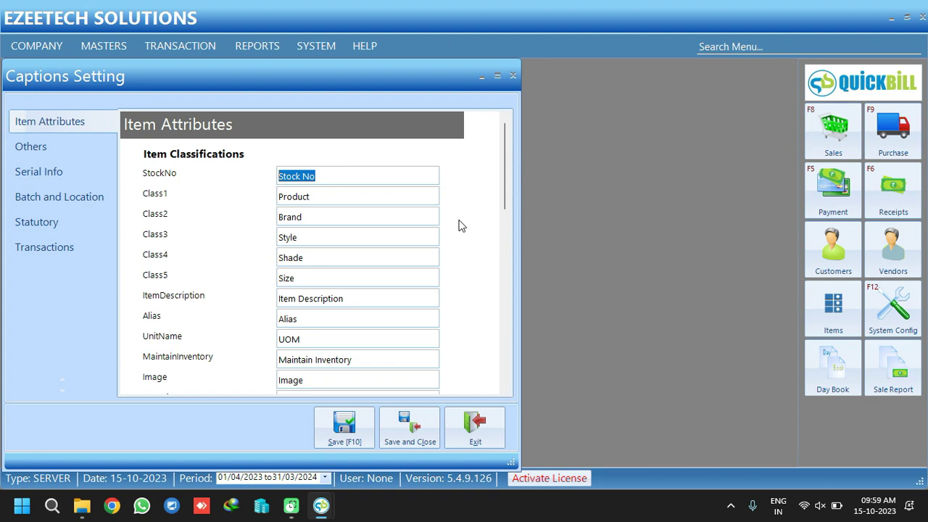
type("Barcode")
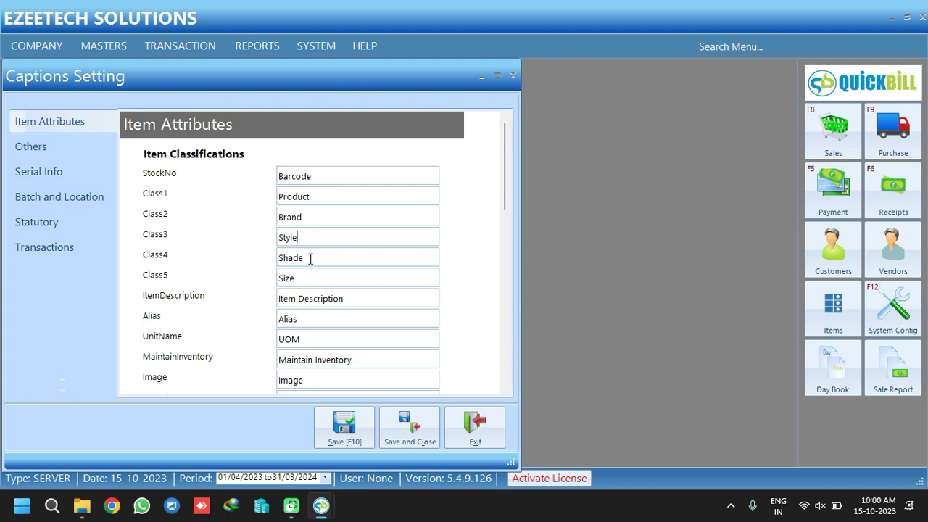
Rename Shade to Colour, save the captions, and open a new item from the purchase entry
left_click(281, 261)
type("Colour")
left_click(350, 297)
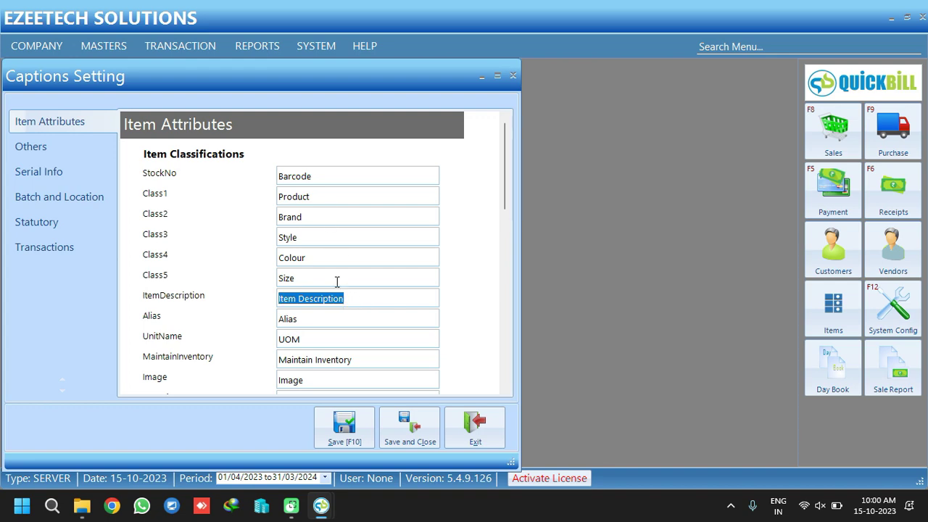
left_click(409, 425)
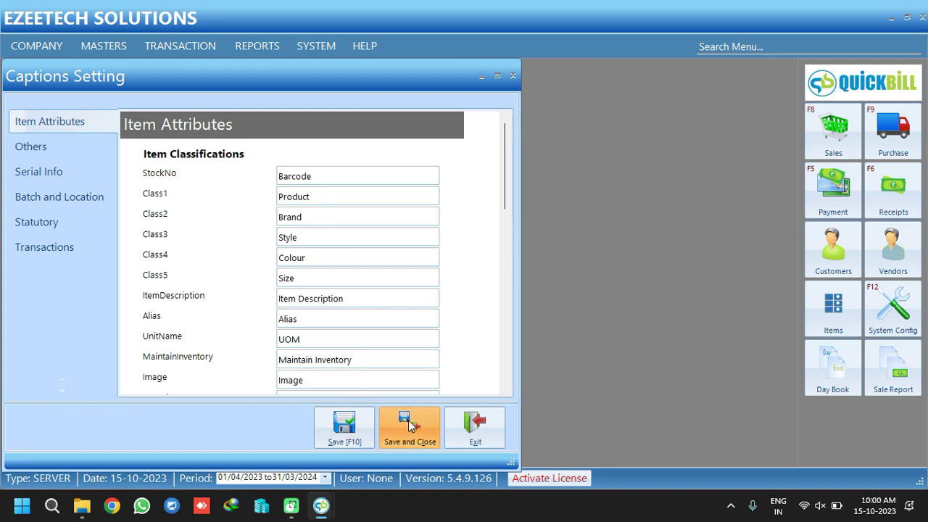
mouse_move(321, 505)
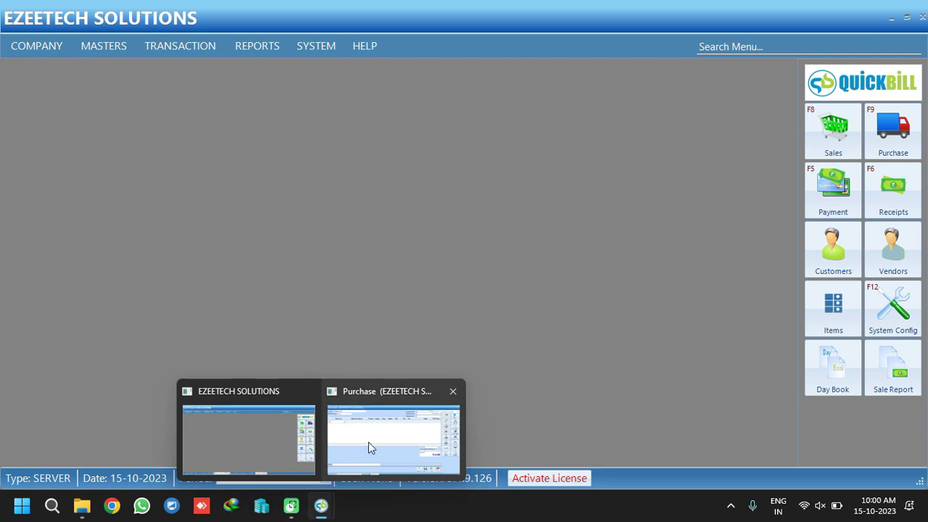
left_click(368, 441)
key("Insert")
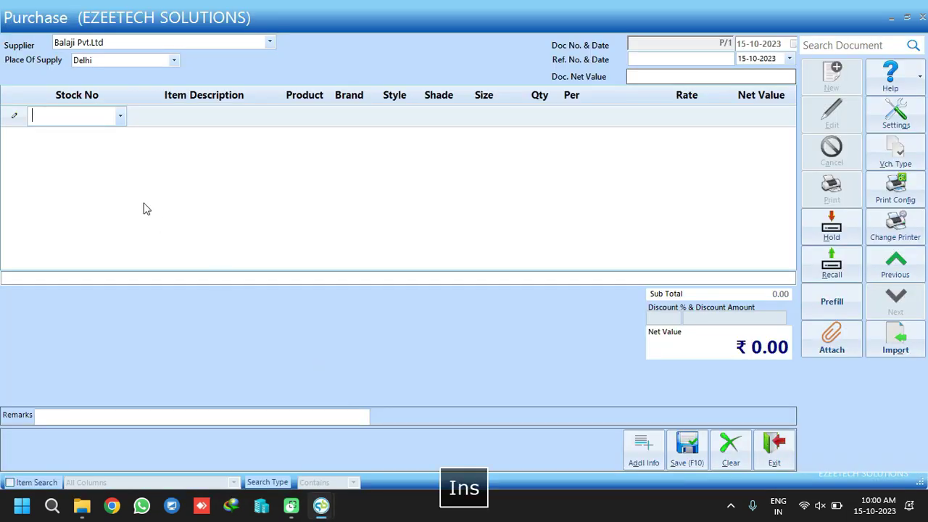
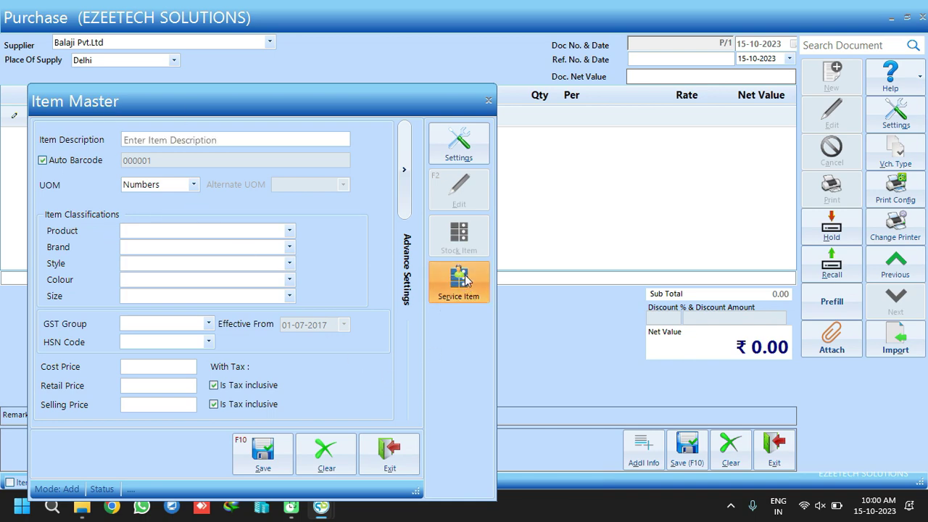
Switch the new item to Service Item, check its SAC codes and Advance Settings, then exit
key("alt+Tab")
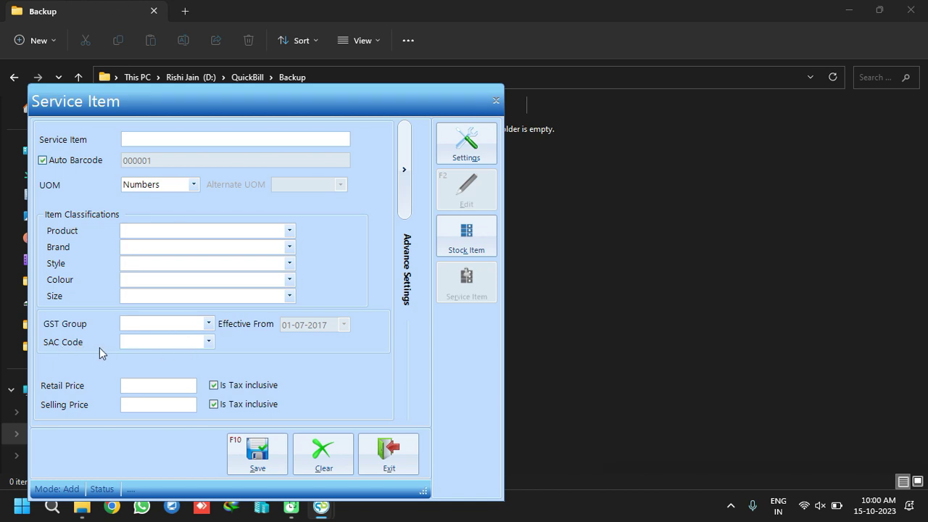
left_click(210, 342)
left_click(210, 342)
left_click(404, 175)
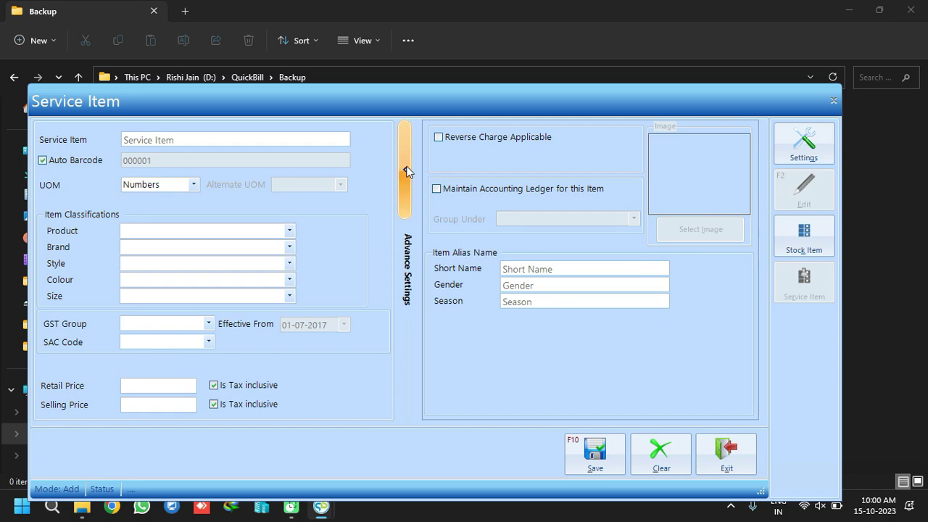
left_click(407, 171)
left_click(403, 462)
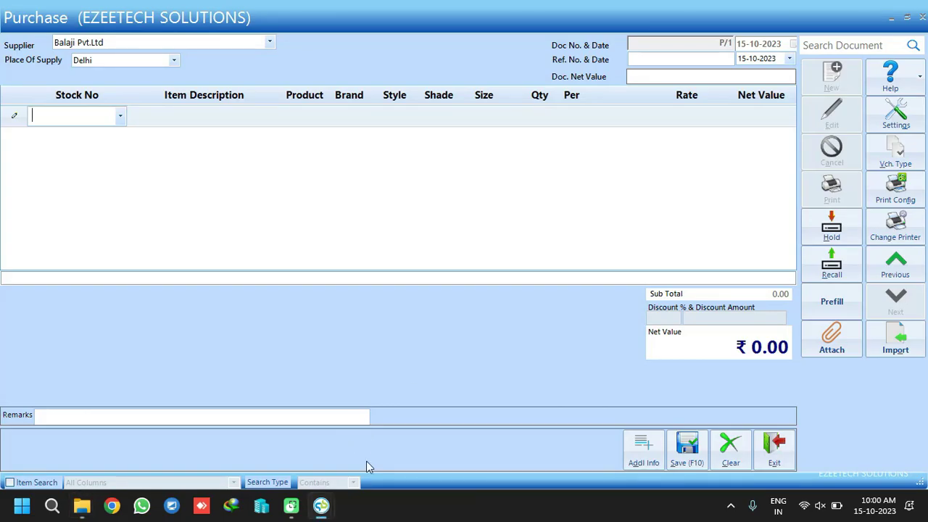
Close the purchase entry without saving and return to the main menu
left_click(789, 447)
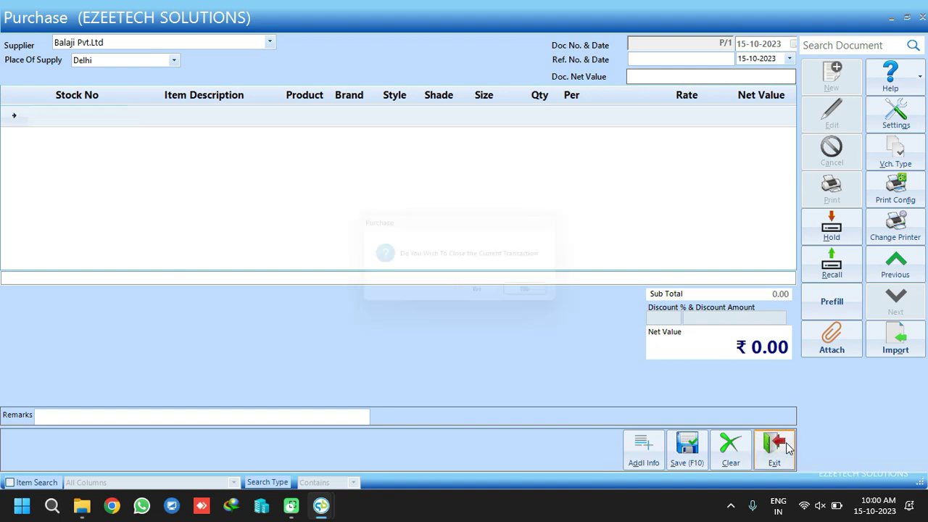
left_click(543, 296)
mouse_move(321, 505)
left_click(259, 442)
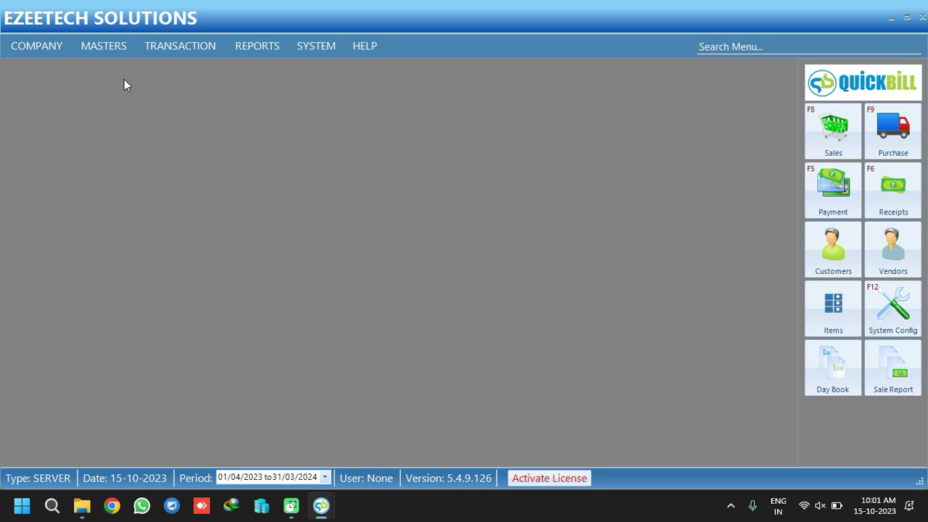
Open Masters > Item > Item Master-Import and request the Sample Format column list
left_click(106, 45)
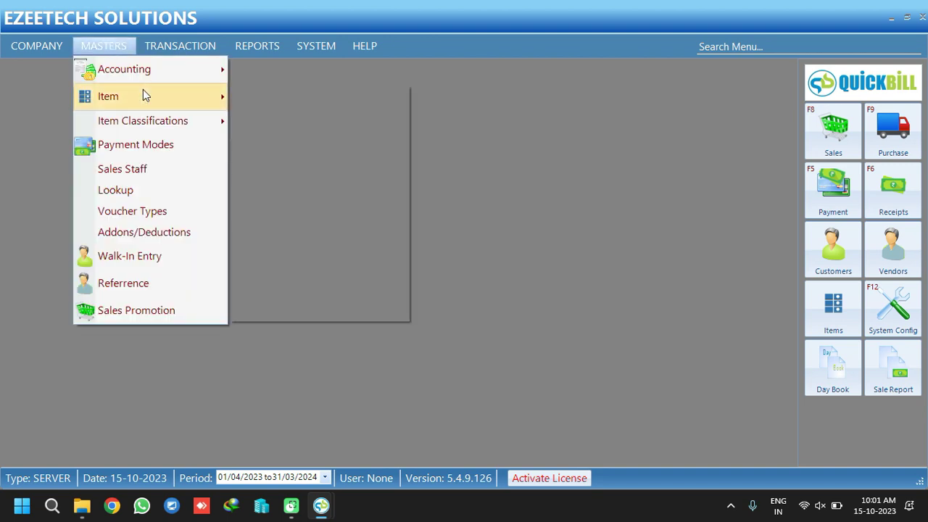
mouse_move(142, 93)
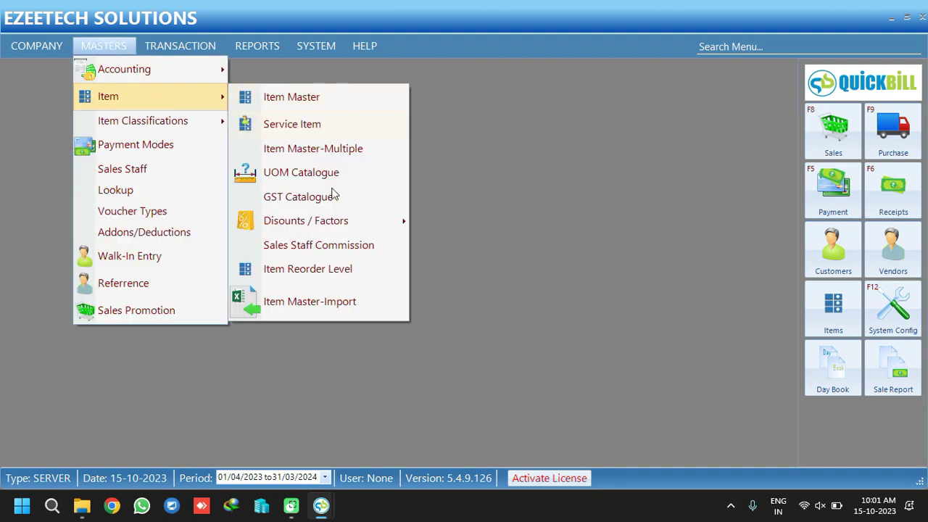
left_click(312, 302)
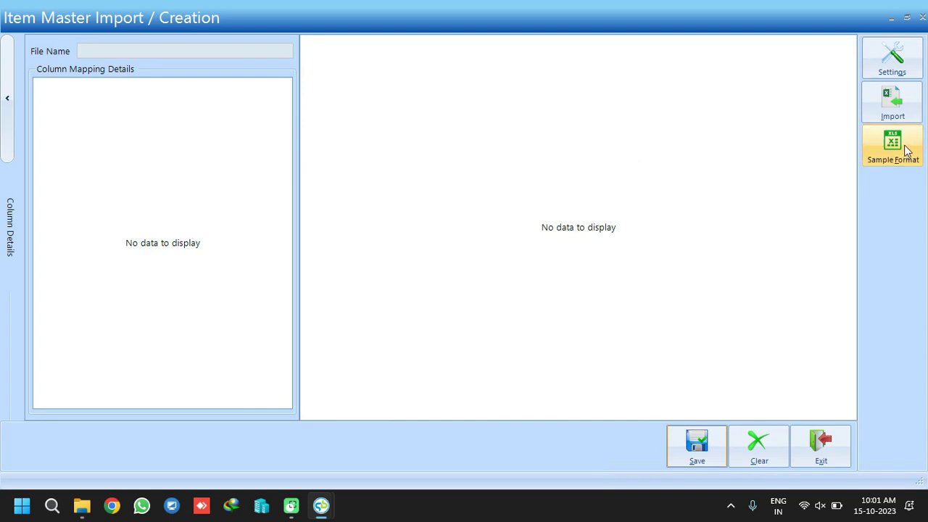
left_click(905, 150)
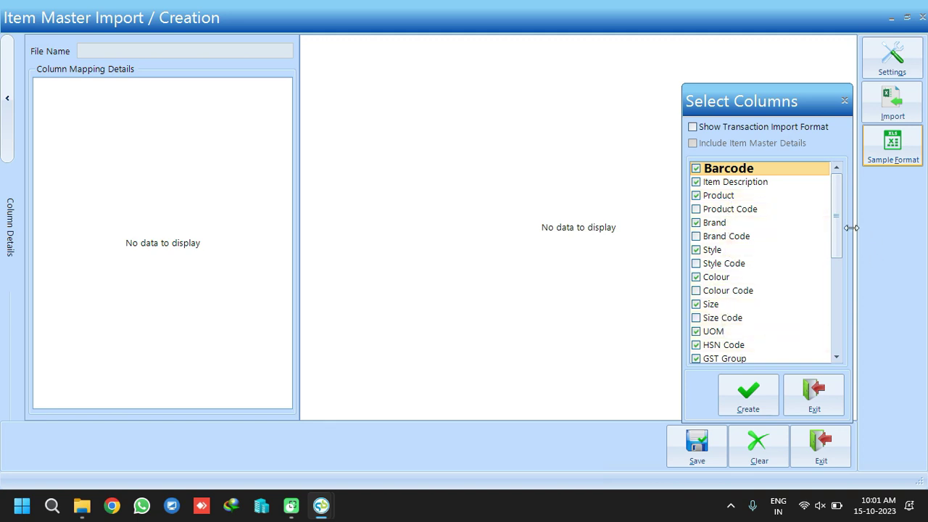
Add the Gender, Season, Selling Price and Op.Bal. Qty columns to the template
left_click_drag(834, 217, 835, 290)
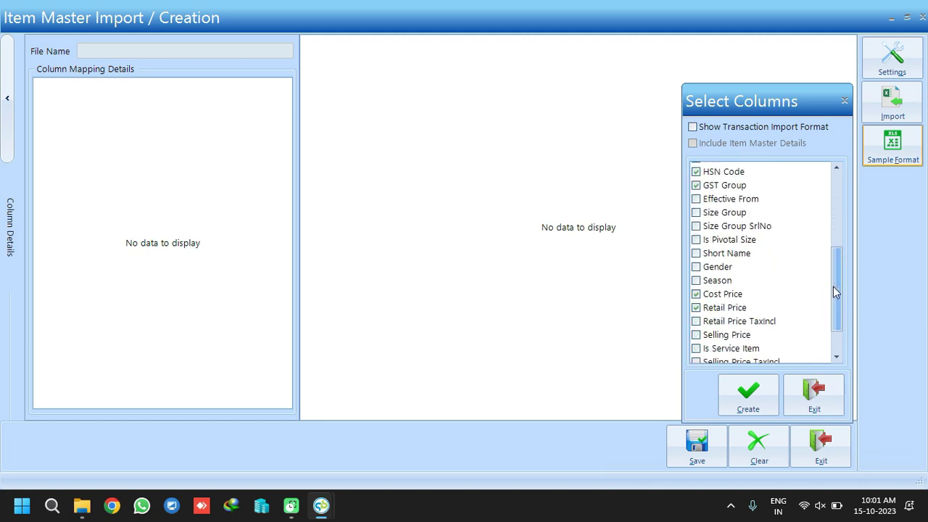
left_click(695, 267)
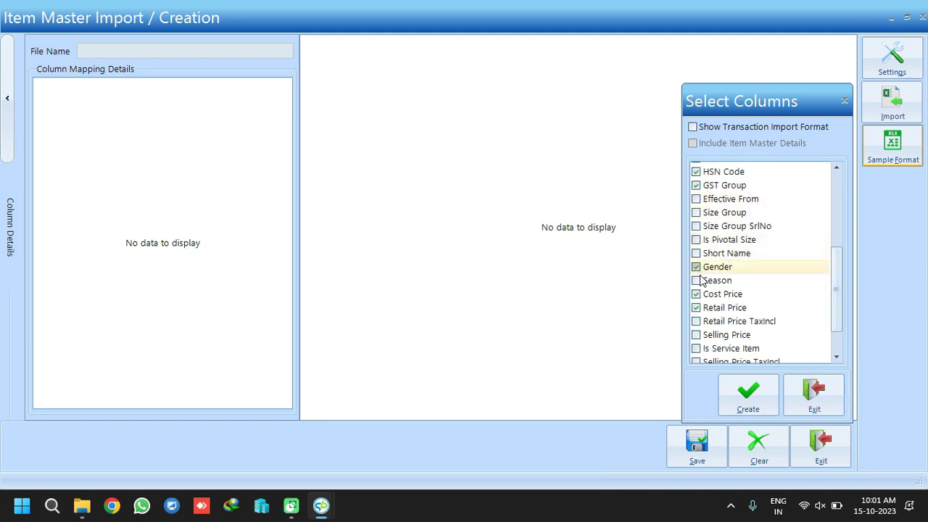
left_click(696, 281)
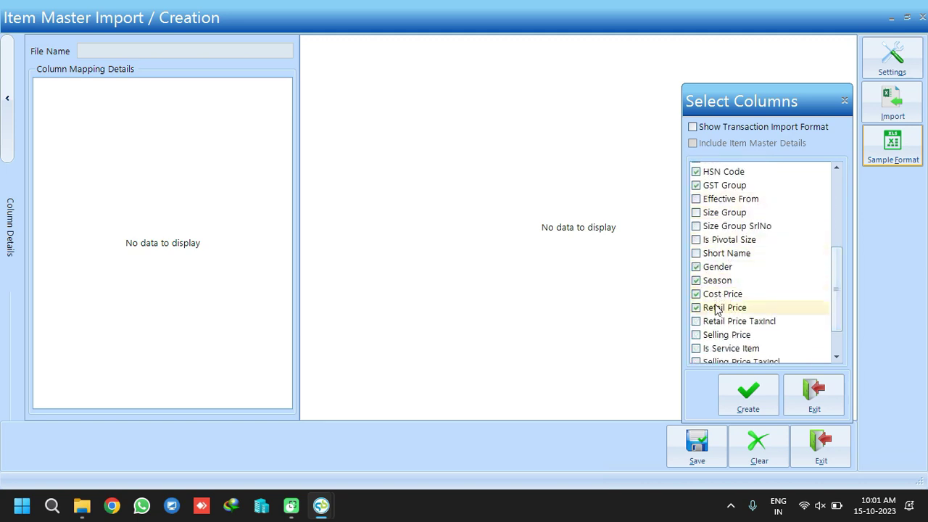
left_click(695, 335)
scroll(833, 335, "down", 2)
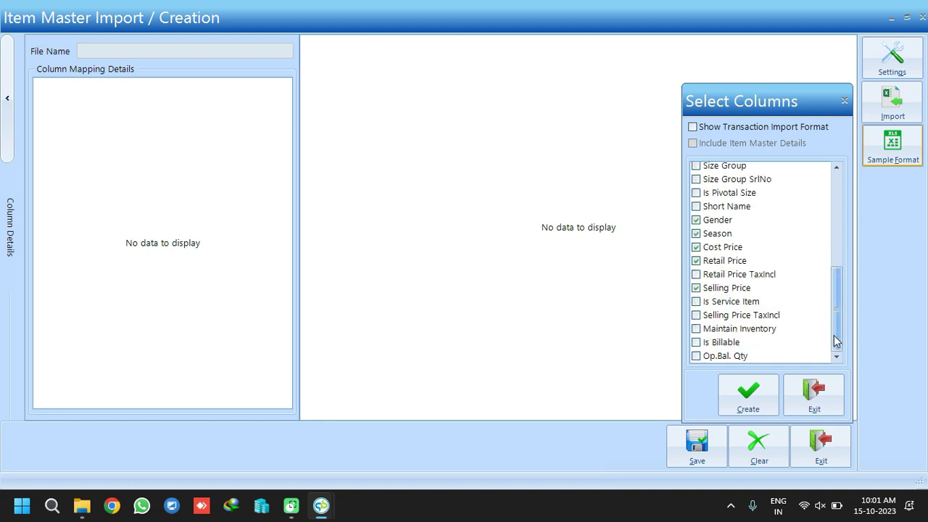
left_click(696, 356)
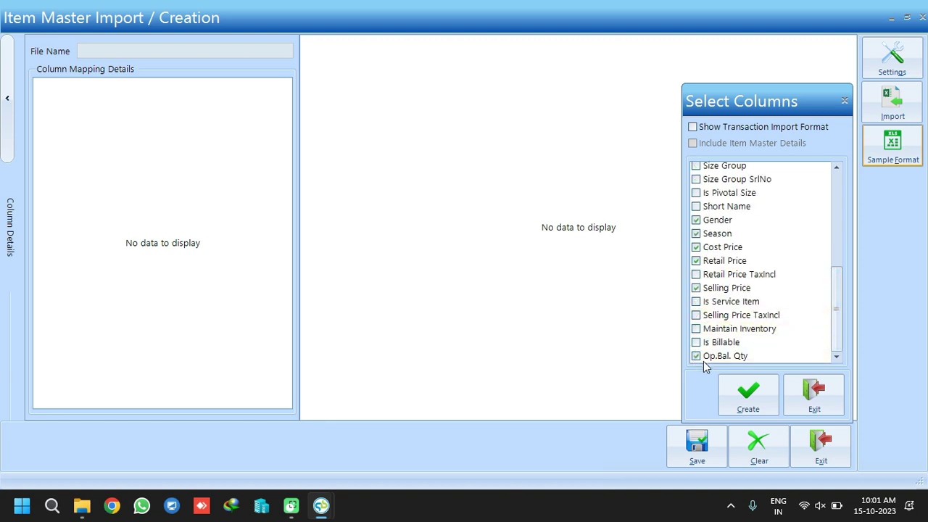
Save the template as ItemMaster on the Desktop and close the import screens
left_click(753, 391)
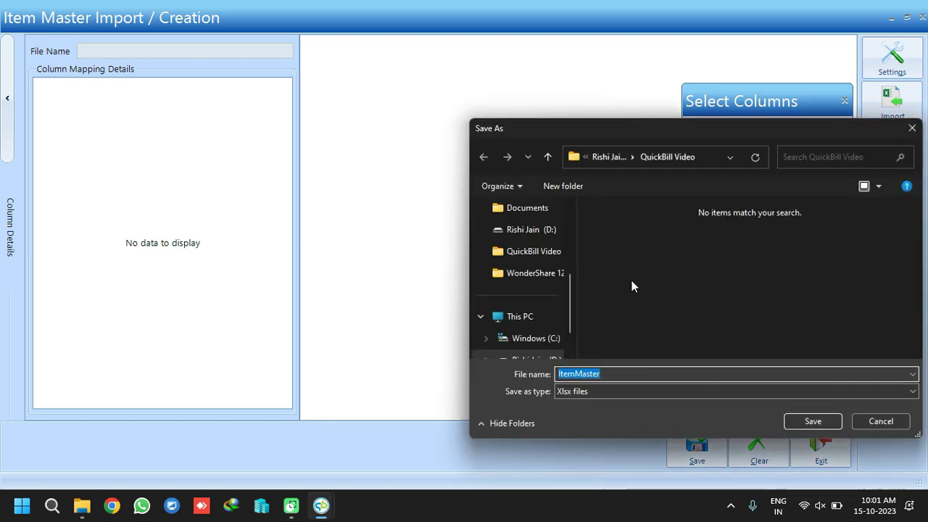
left_click(611, 156)
scroll(555, 247, "up", 5)
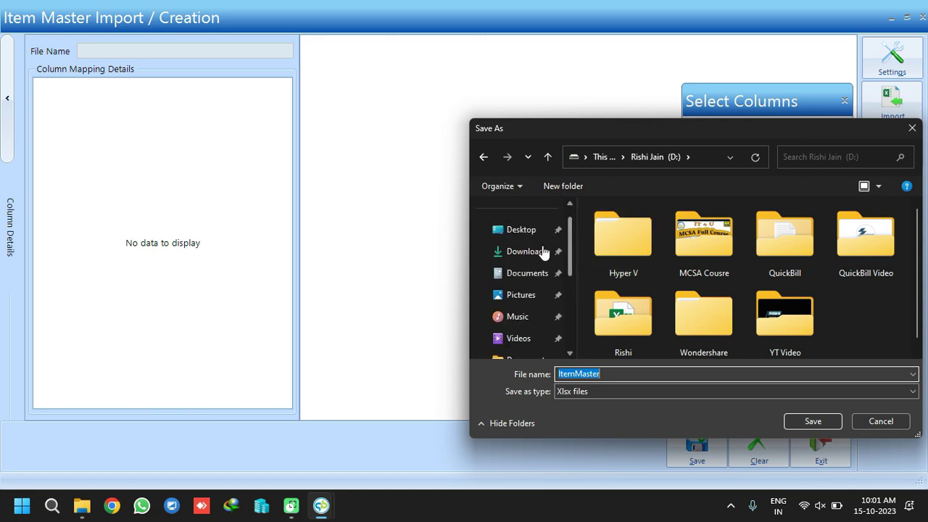
left_click(525, 229)
left_click(814, 421)
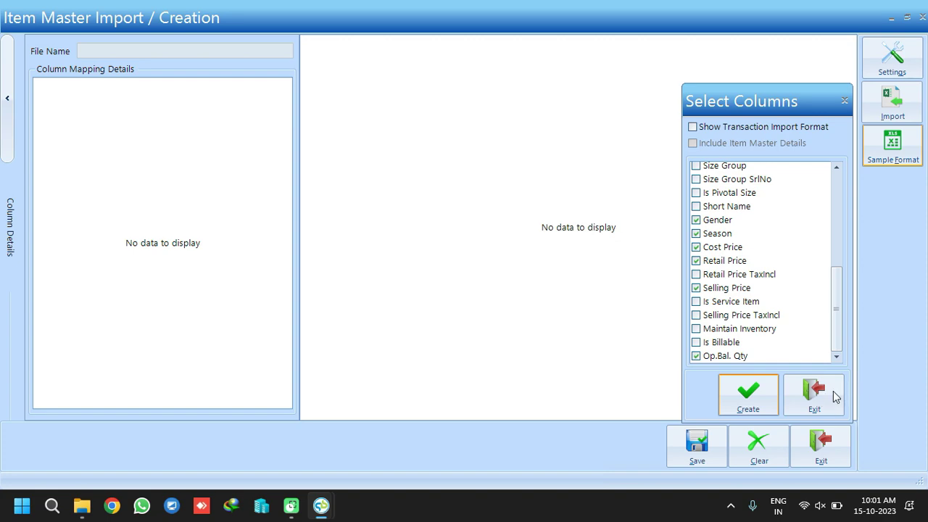
left_click(833, 392)
left_click(824, 439)
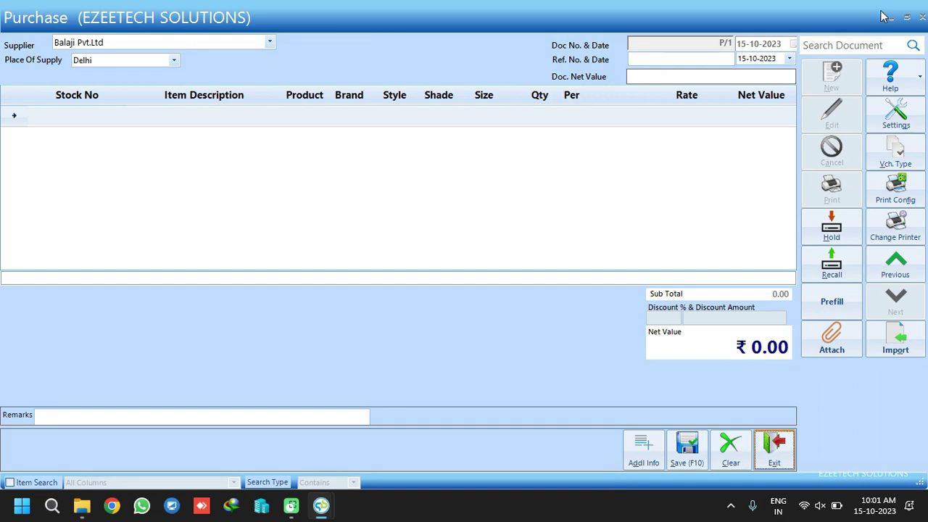
Maximise the ItemMaster workbook, AutoFit all columns to their headers, and select cell B2
left_click(891, 18)
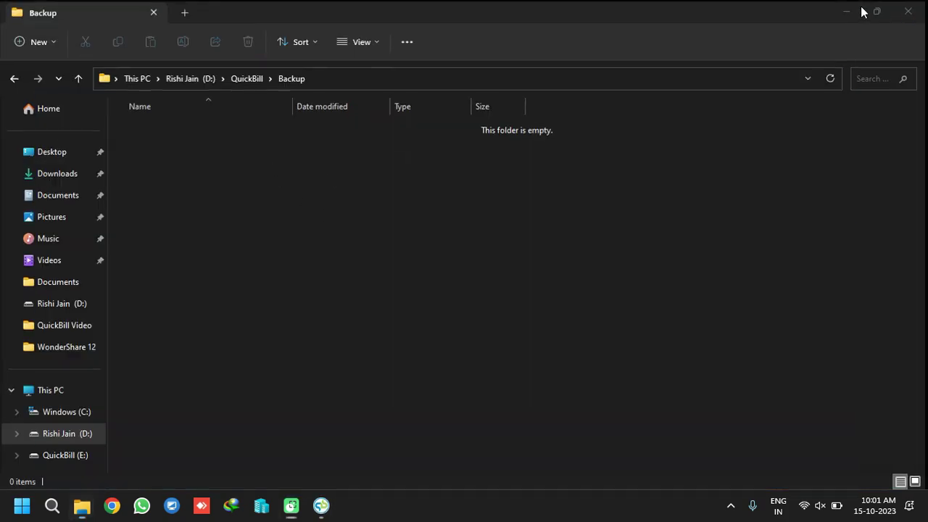
left_click(863, 8)
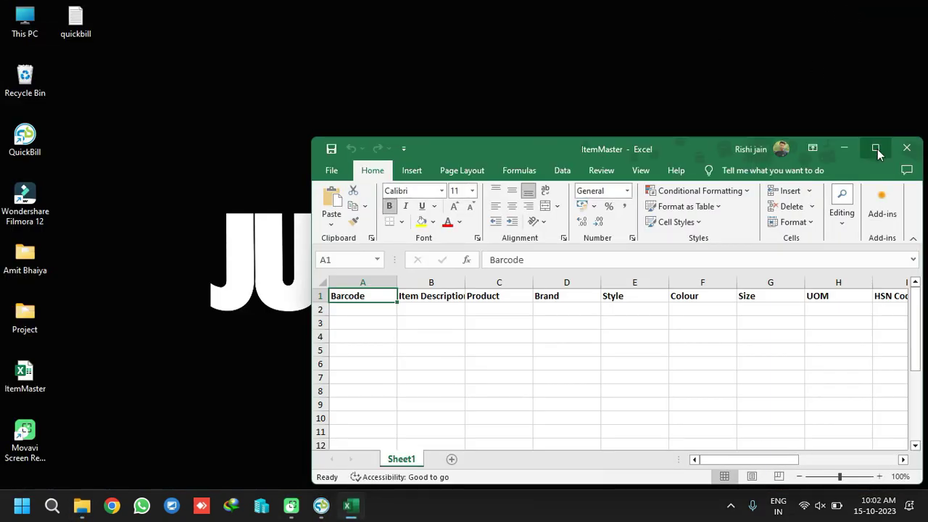
left_click(876, 148)
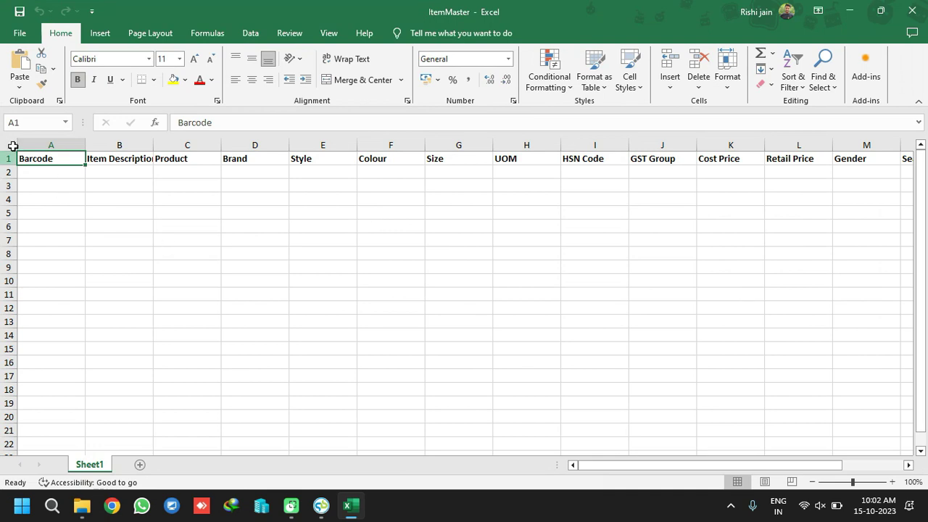
left_click(13, 146)
double_click(84, 142)
left_click(85, 138)
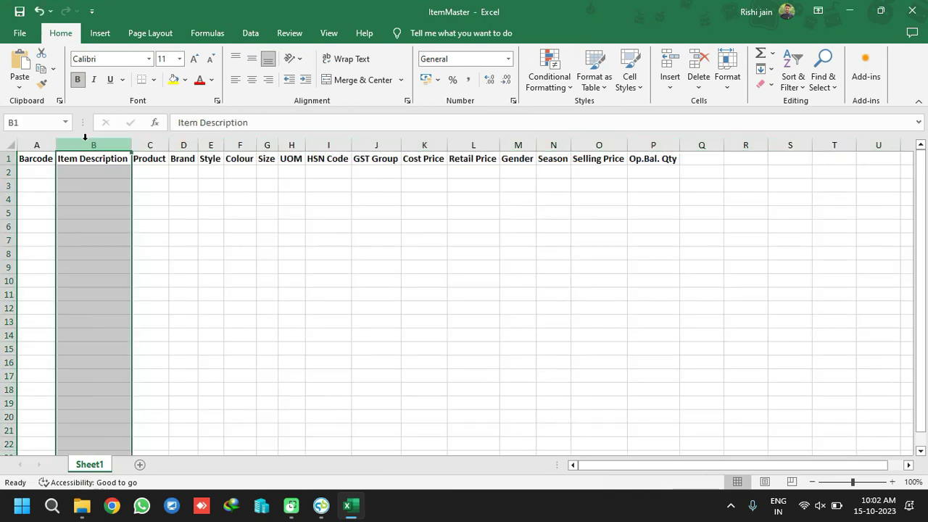
left_click(239, 209)
left_click(40, 183)
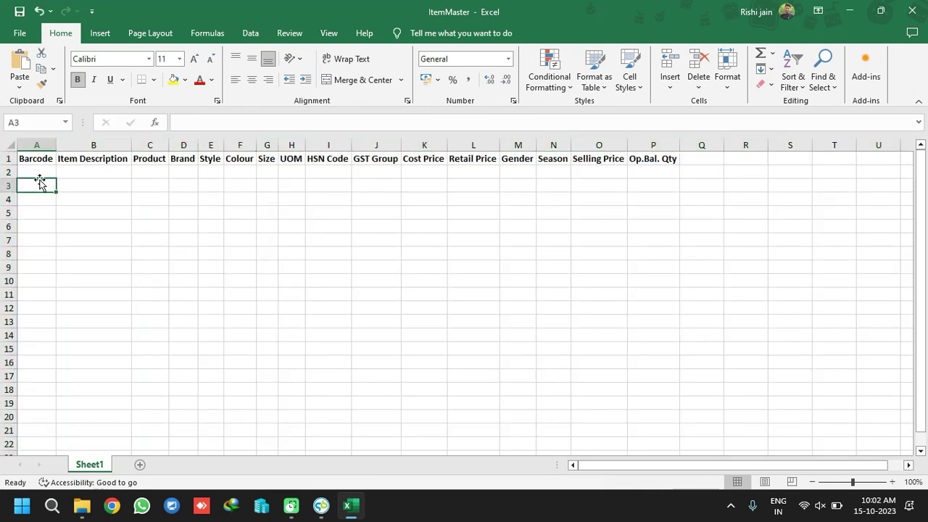
left_click(39, 171)
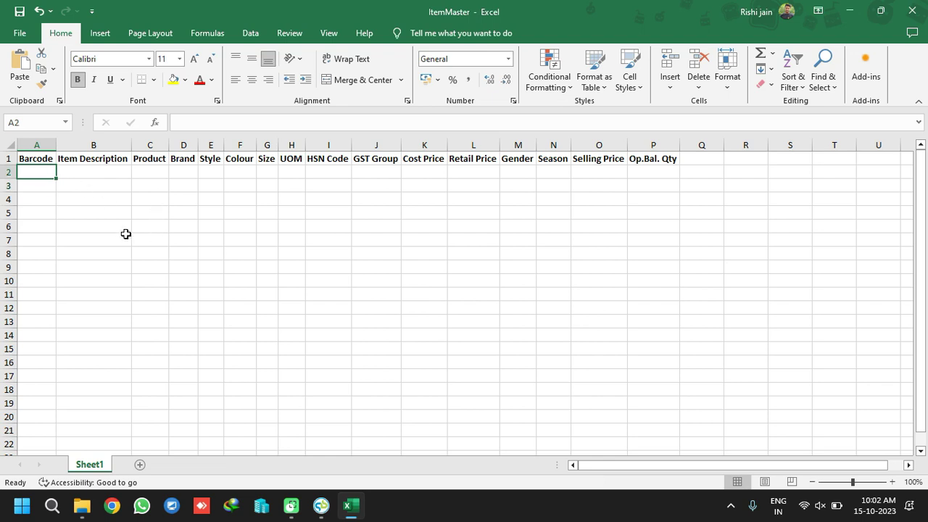
left_click(70, 171)
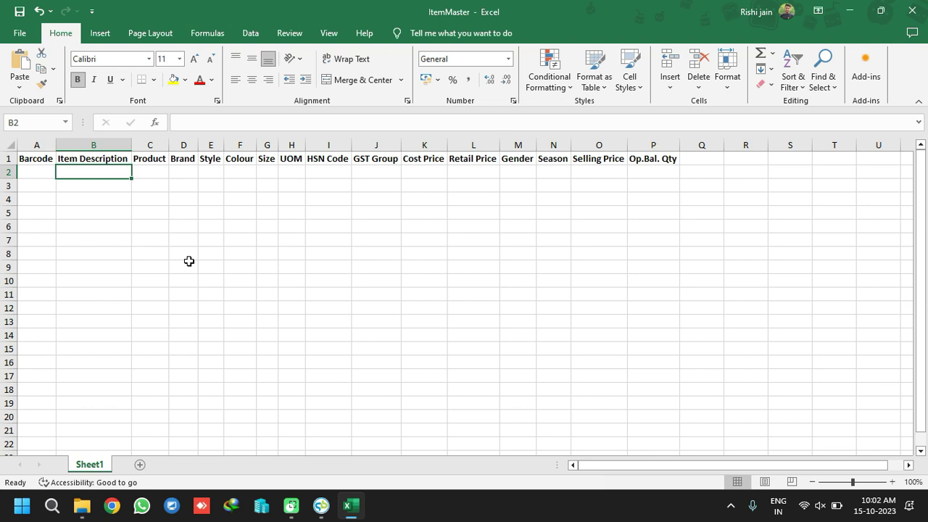
Enter Rough Jeans, Jeans, Biba and Rough in cells B2 to E2
type("J")
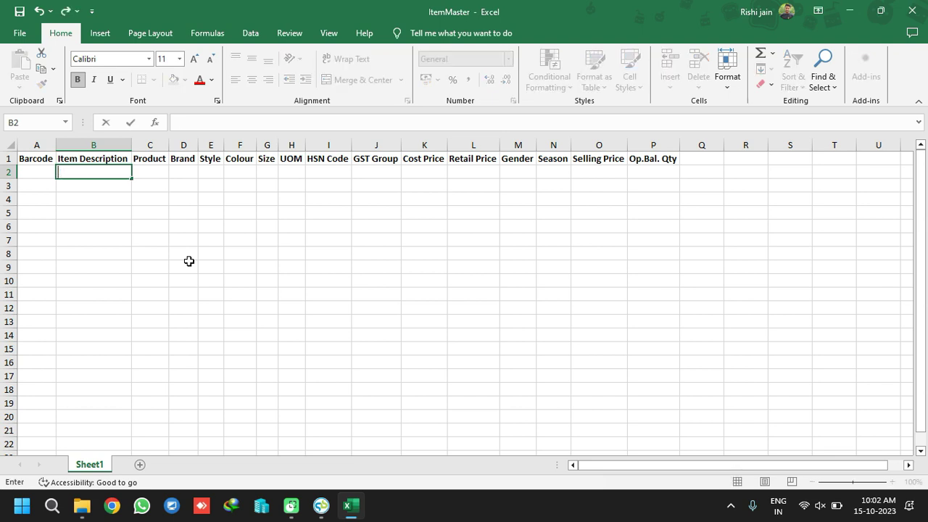
type("ough Jeans")
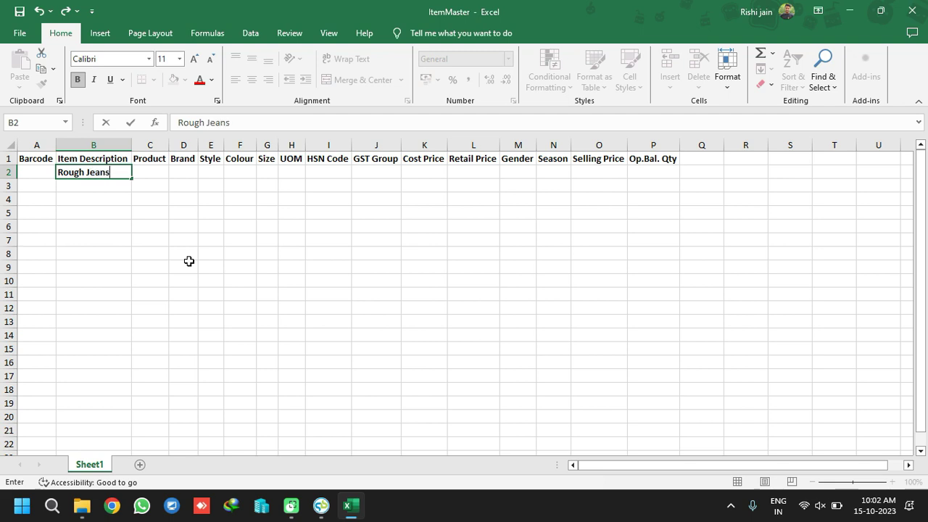
key("Right")
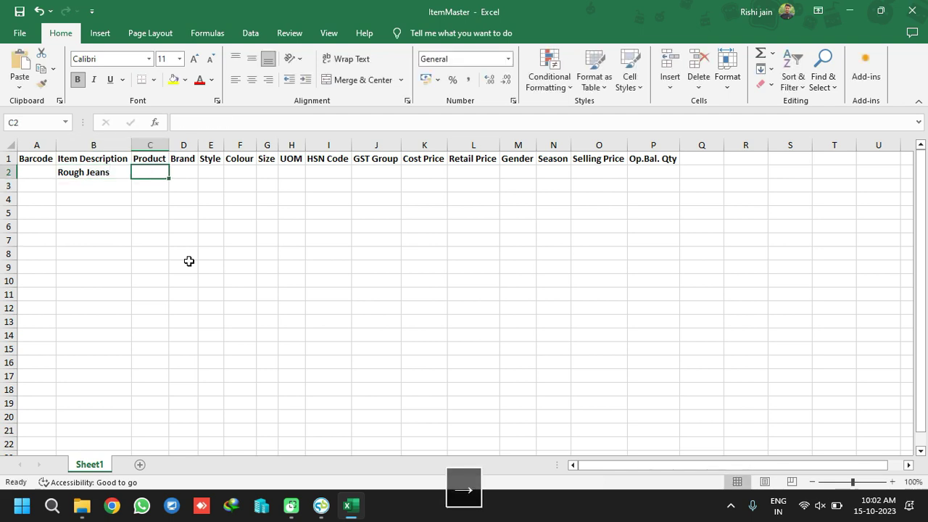
type("Jeans")
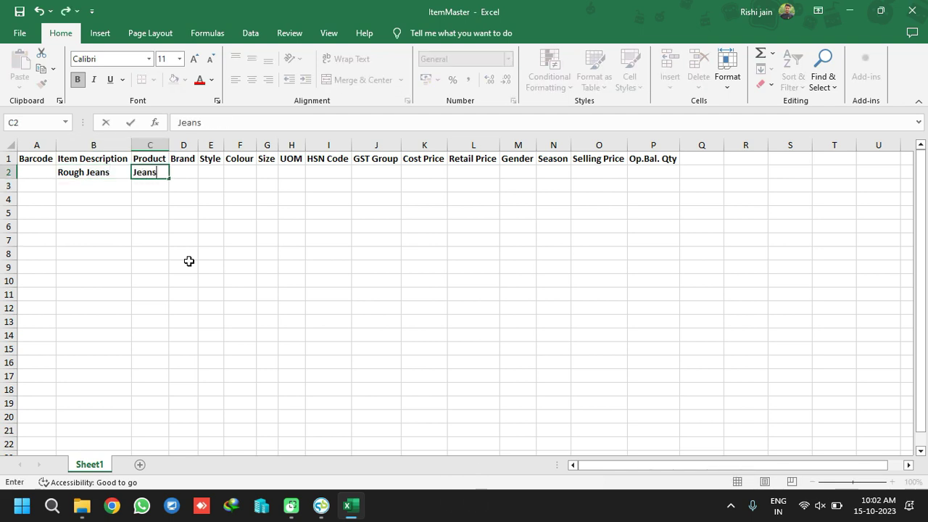
key("Right")
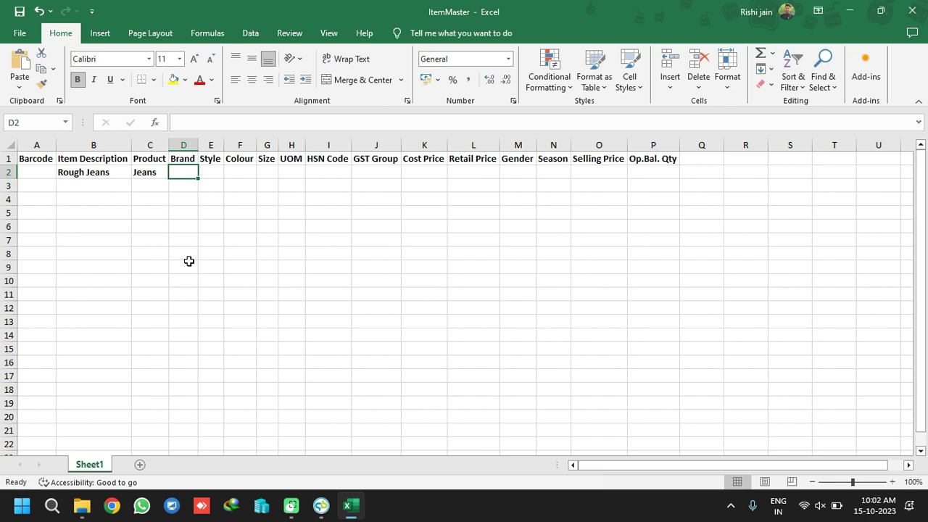
type("Biba")
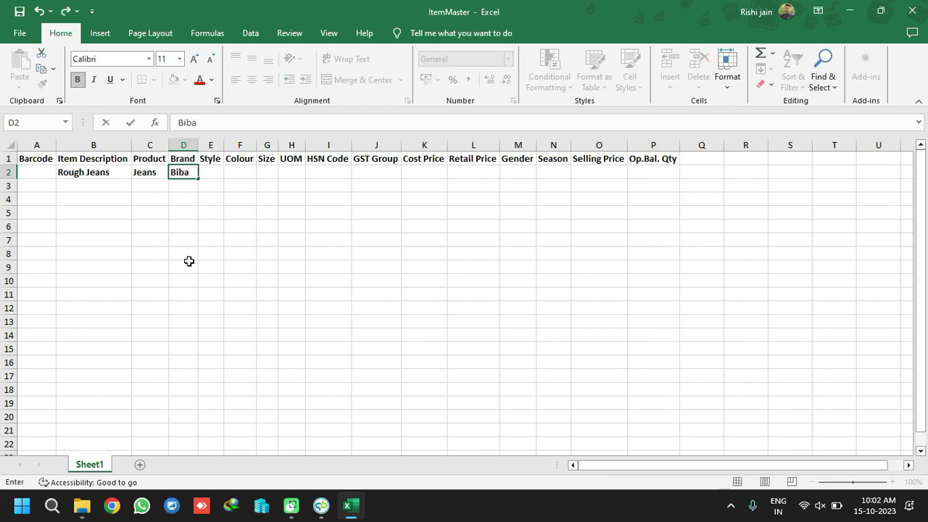
key("Right")
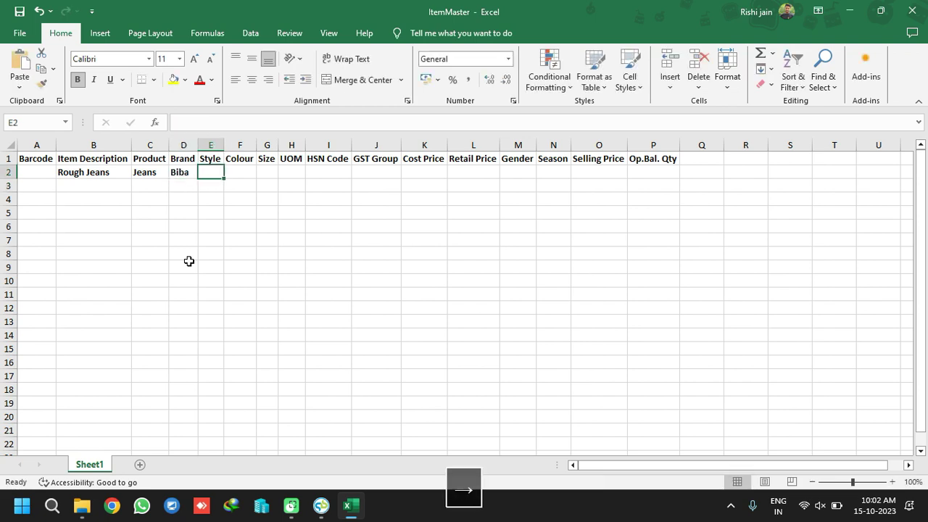
type("Roug")
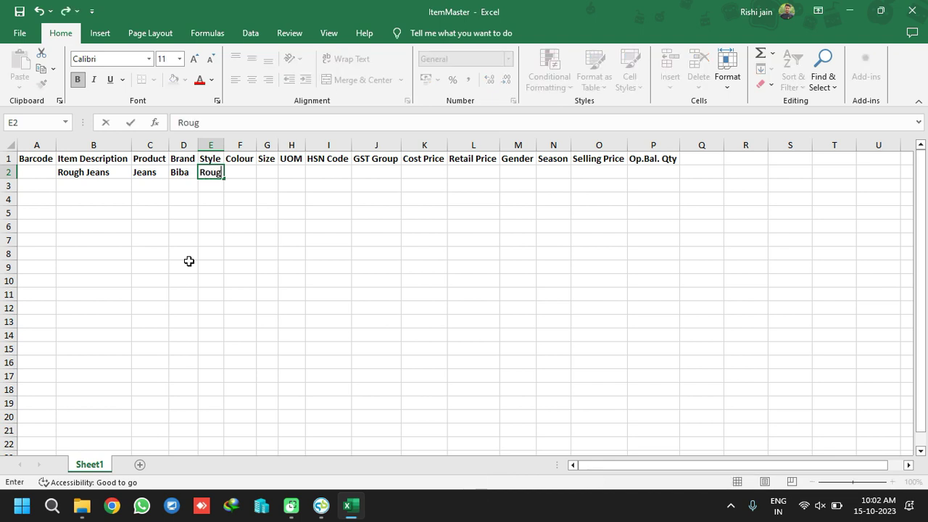
type("h")
key("Right")
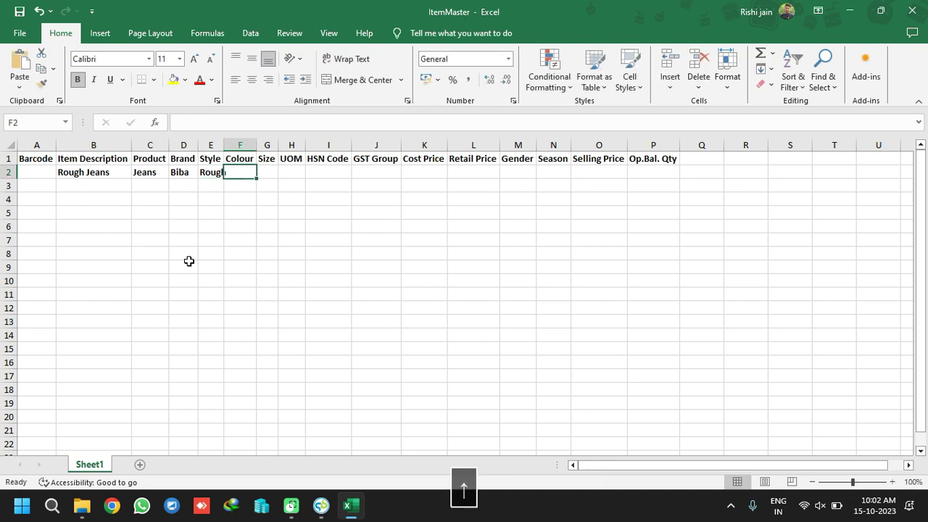
Enter Light Blue, size 38, Nos and HSN code 5261 in cells F2 to I2
type("Li")
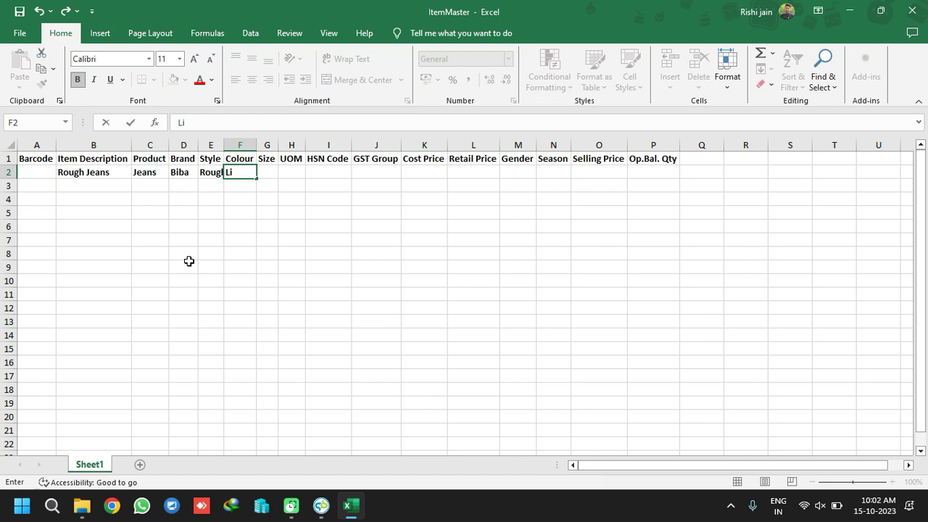
type("ght Blue")
key("Right")
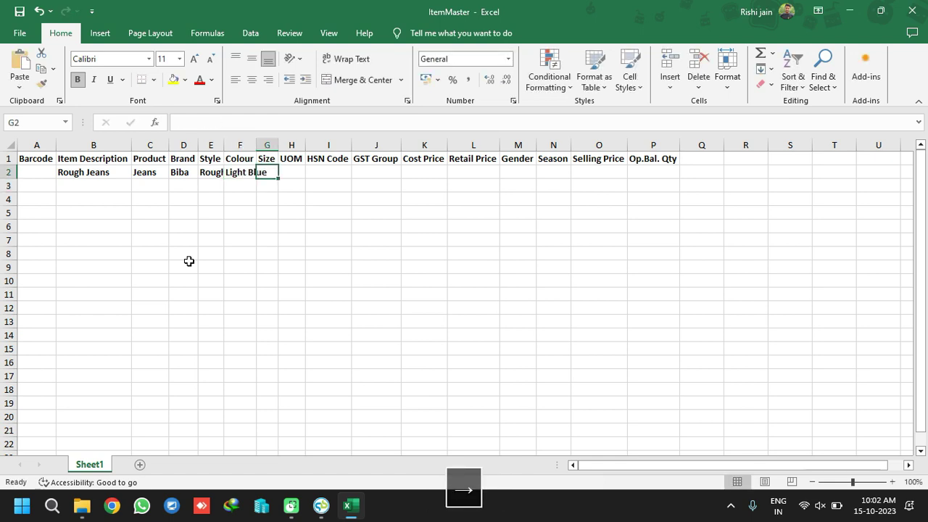
type("38")
key("Right")
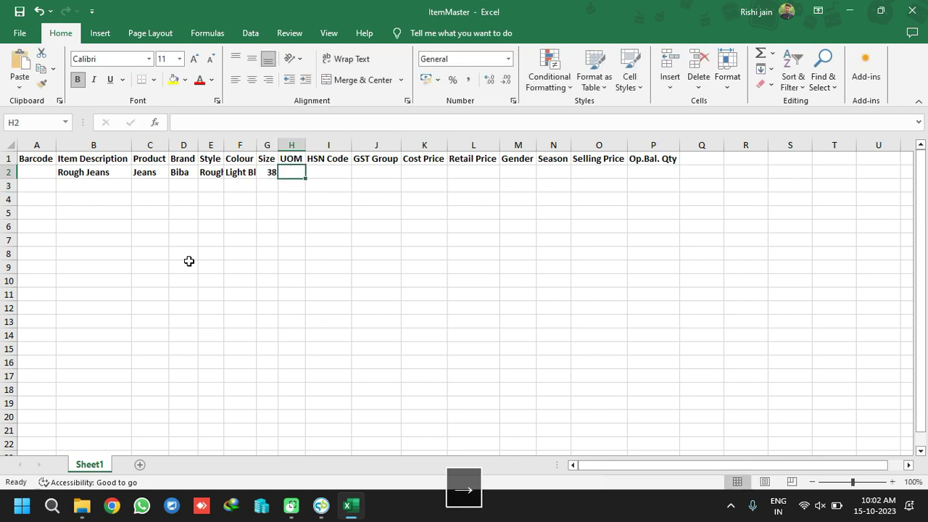
type("P")
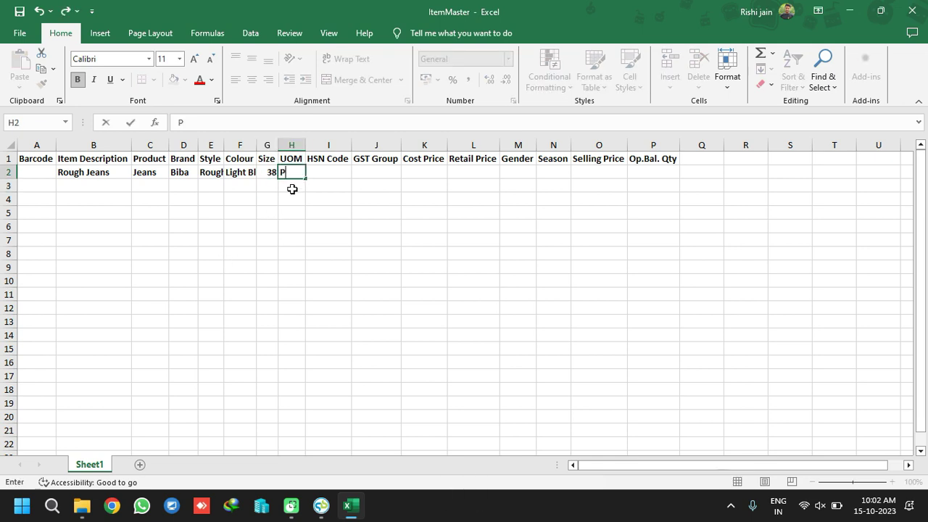
type("Nos")
key("Right")
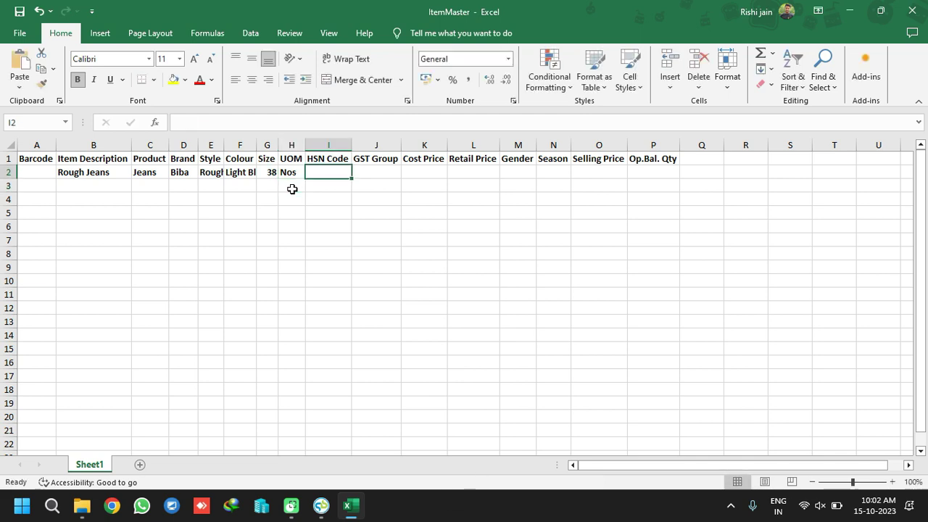
type("5261")
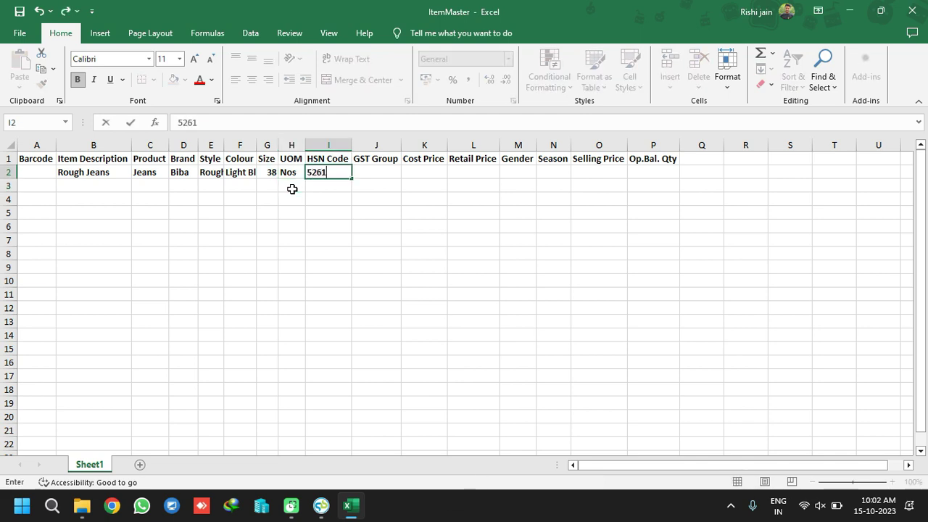
left_click(381, 169)
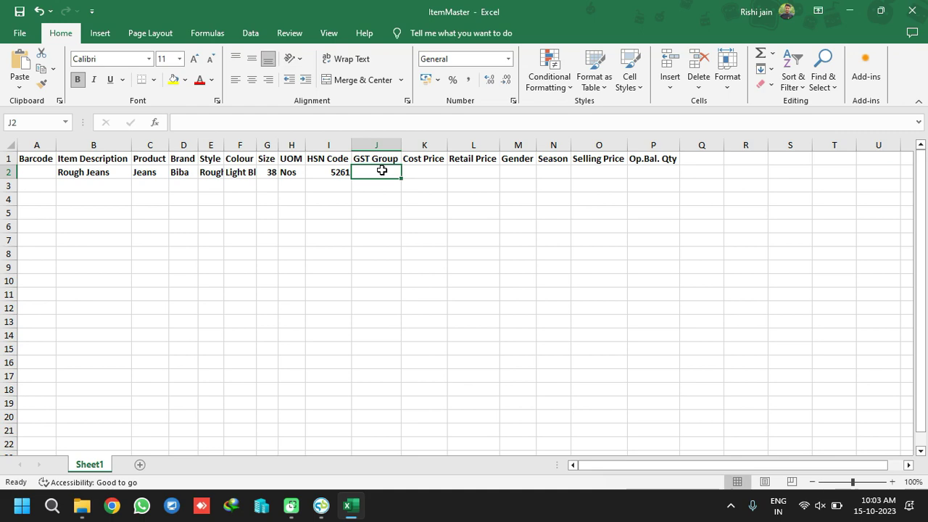
In QuickBill's Item Master, pick GST For Apparel as the GST Group, copy it, and exit
mouse_move(321, 505)
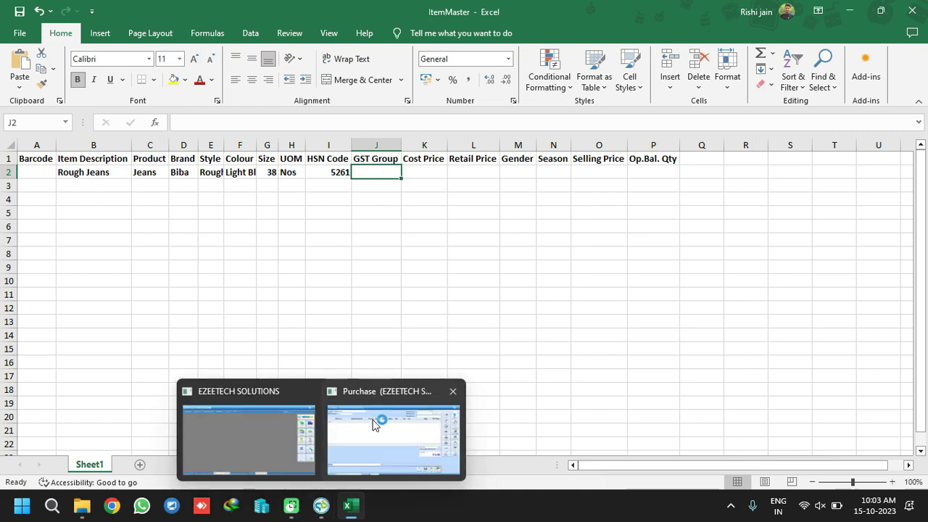
left_click(215, 439)
left_click(102, 44)
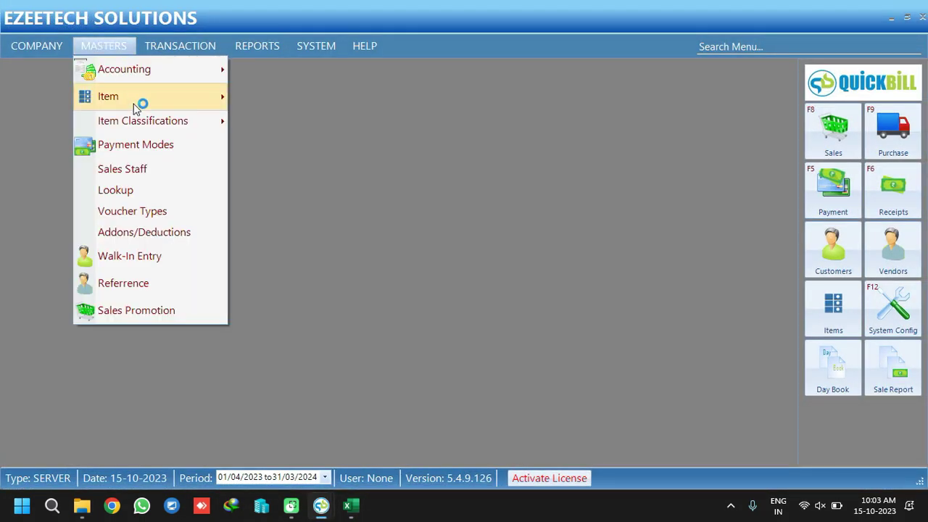
mouse_move(136, 102)
left_click(320, 99)
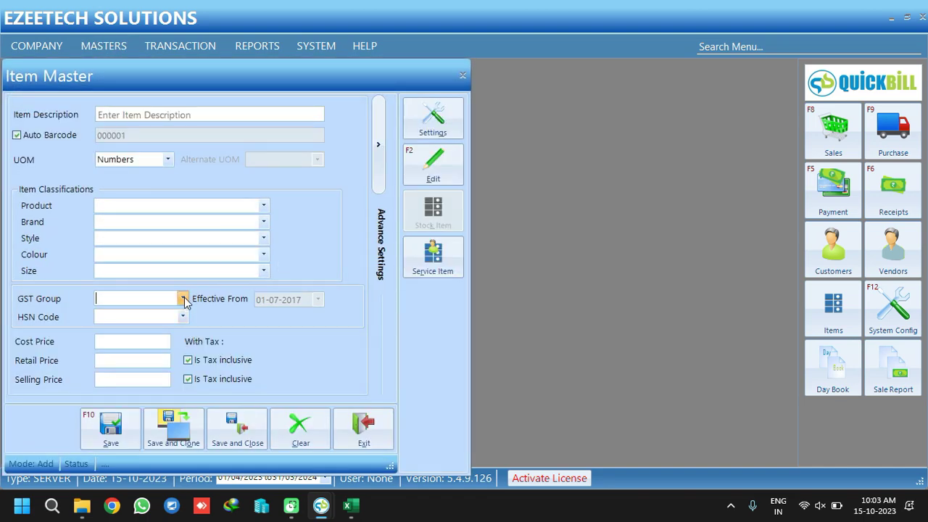
left_click(183, 300)
scroll(176, 420, "down", 1)
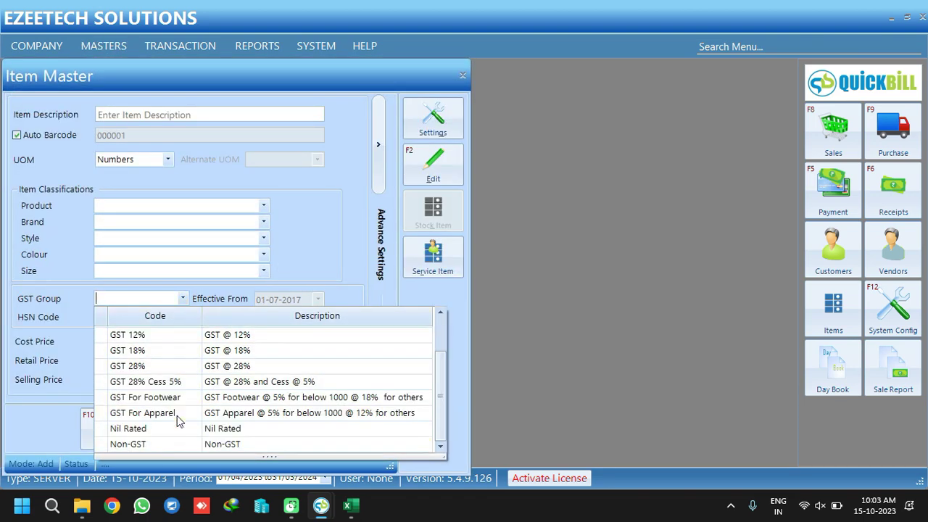
left_click(177, 418)
key("ctrl+c")
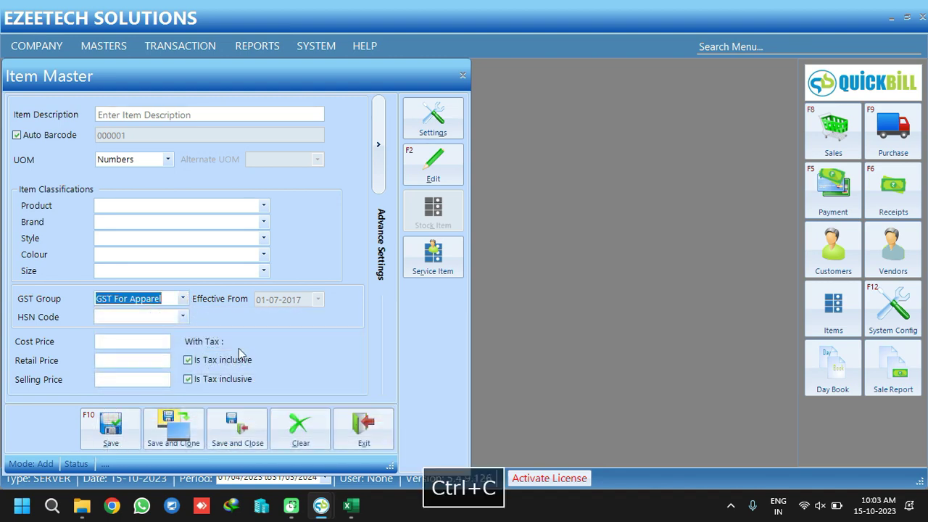
left_click(363, 428)
Paste GST For Apparel into cell J2 and widen column J to fit
left_click(345, 502)
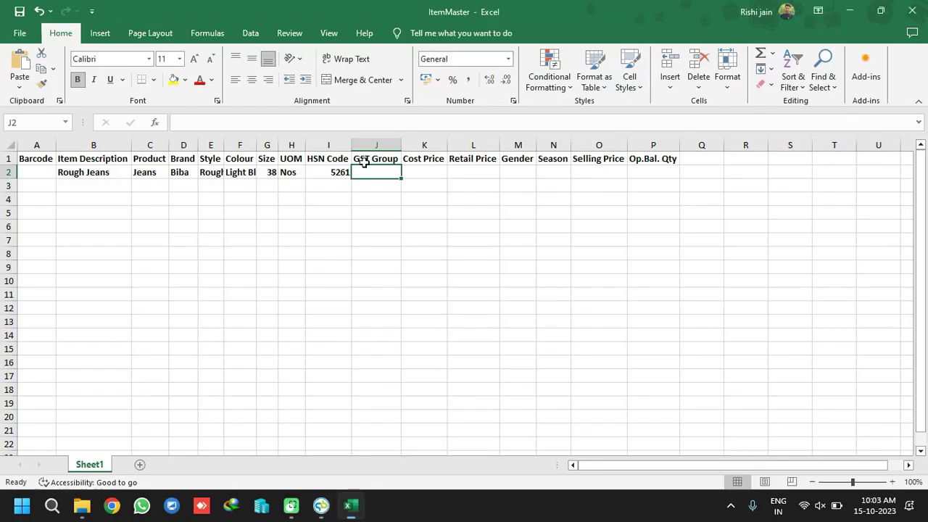
key("ctrl+v")
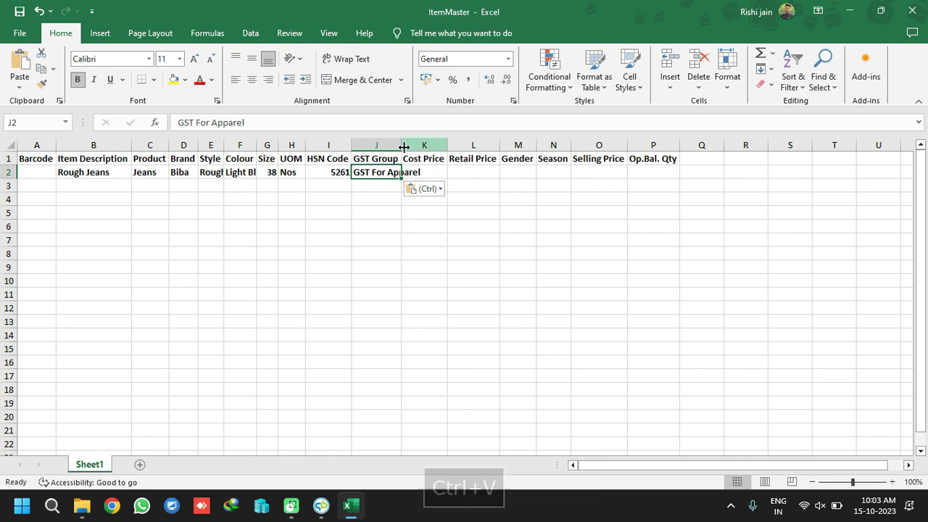
double_click(401, 145)
Enter the cost price in K2 and set the retail price in L2 to 2000
left_click(446, 173)
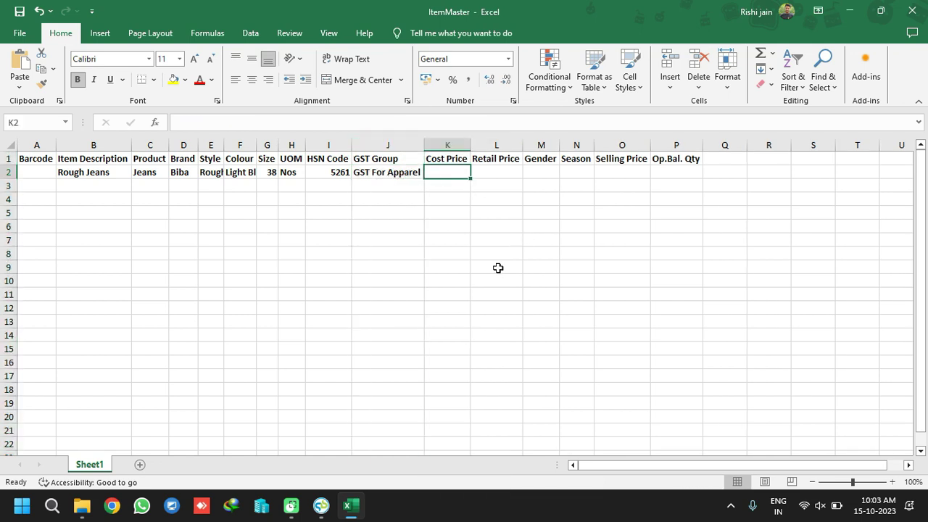
type("5")
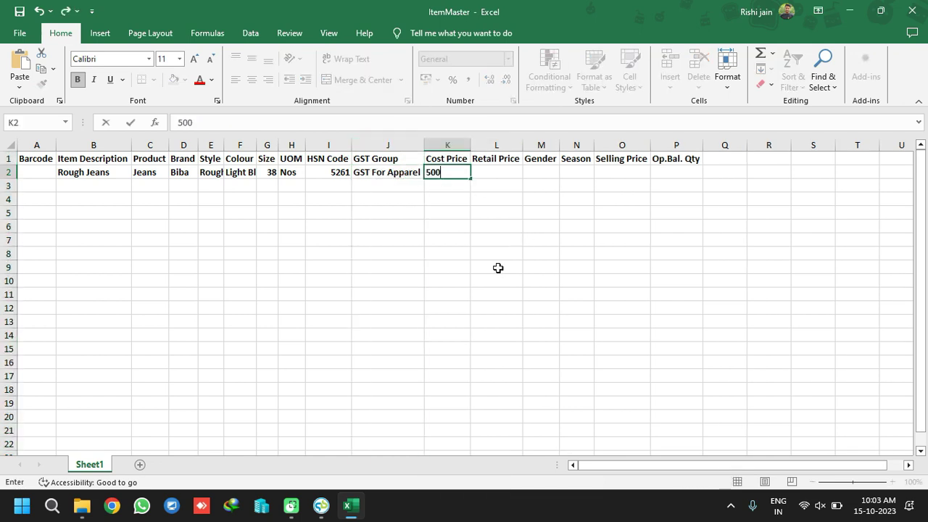
type("00")
key("Right")
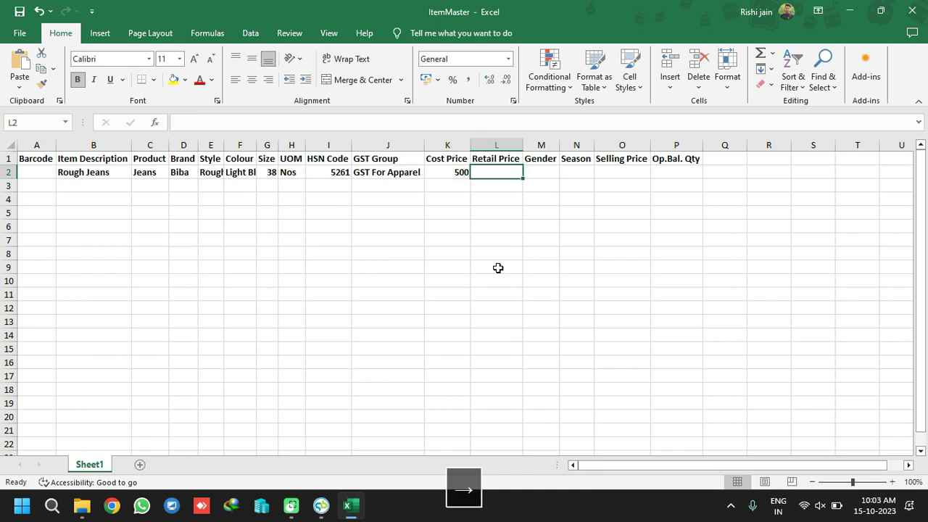
type("1000")
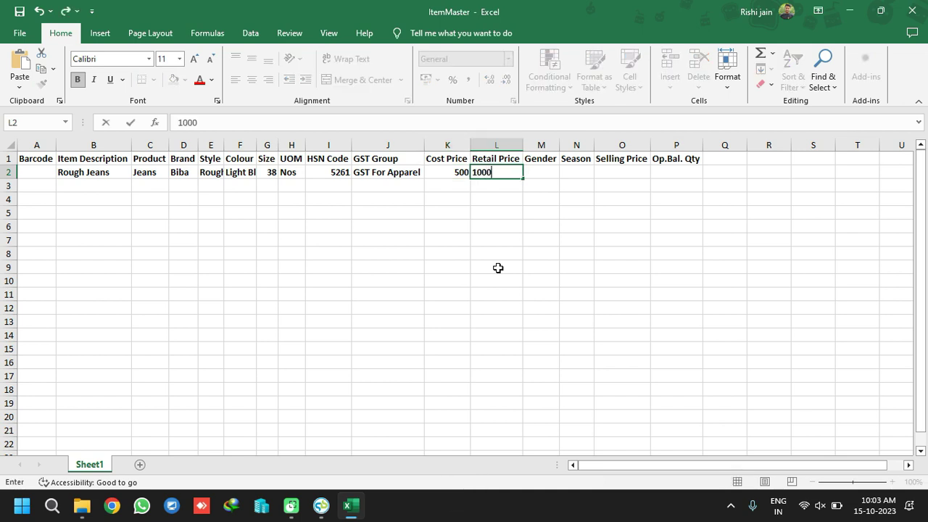
key("Down")
key("Up")
type("2000")
key("Down")
key("Up")
key("Left")
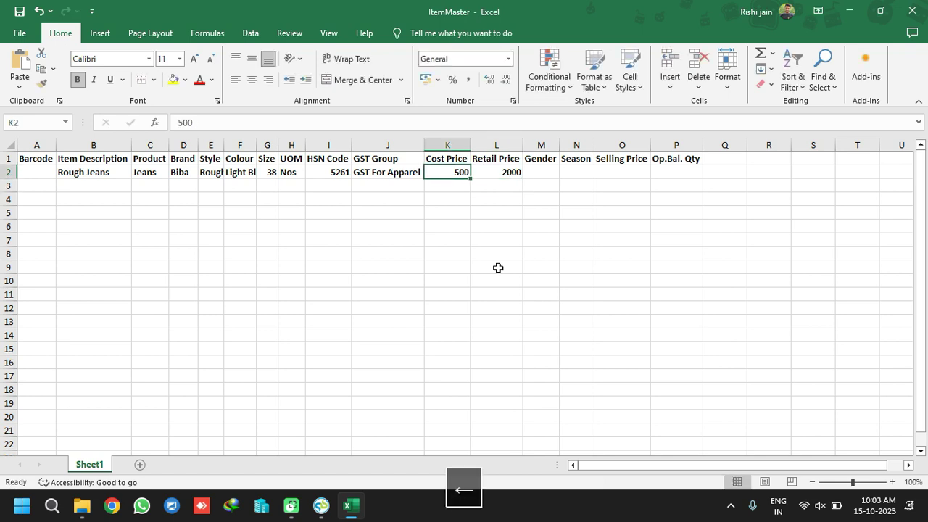
type("1500")
key("Down")
Enter Male as the gender and Winter as the season for Rough Jeans
key("Up")
key("Right")
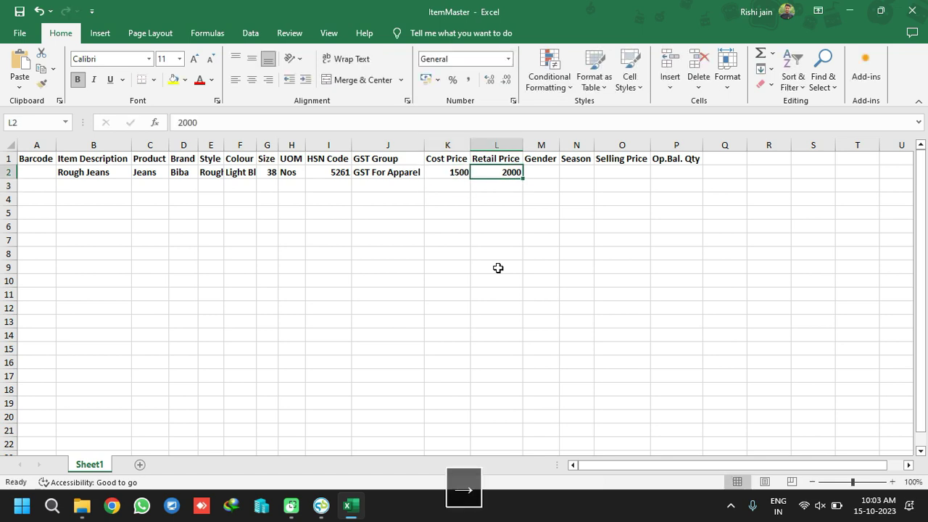
key("Right")
key("Right")
key("Left")
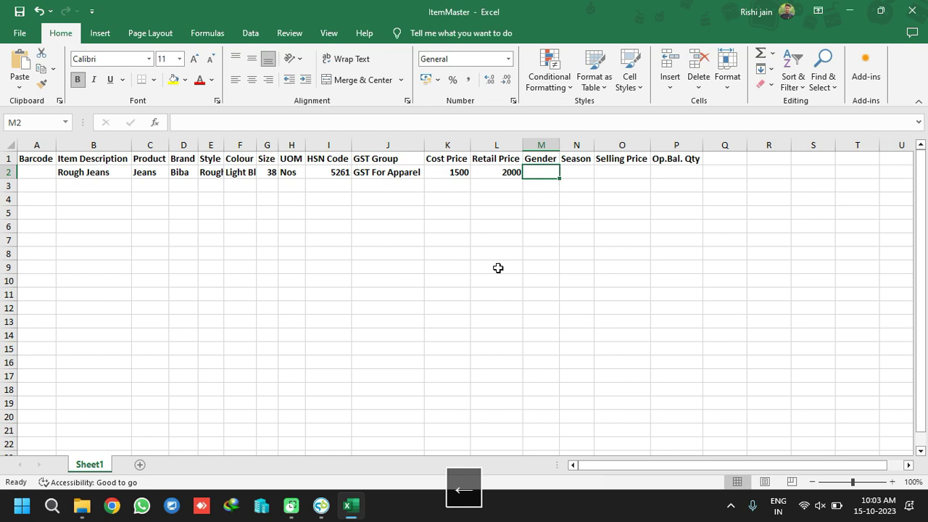
type("Meale")
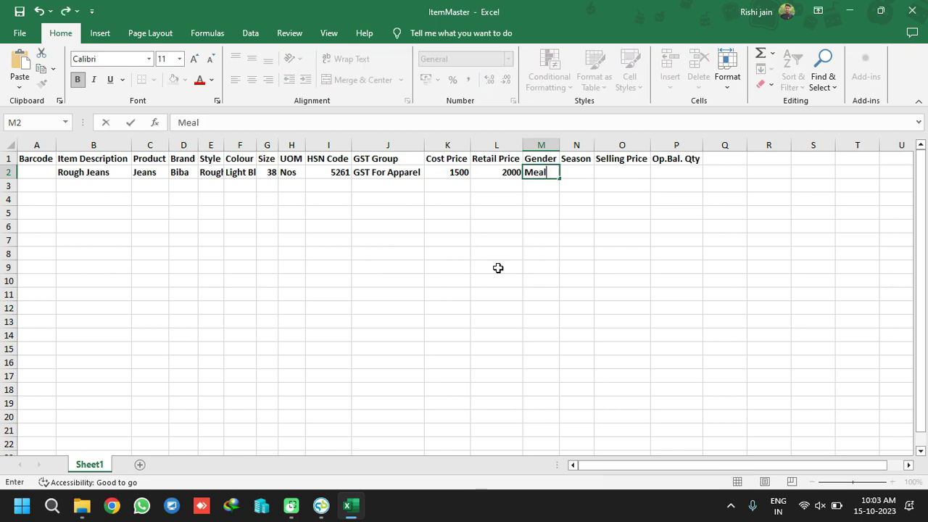
key("BackSpace")
key("BackSpace")
key("BackSpace")
type("ale")
key("Return")
key("Up")
key("Right")
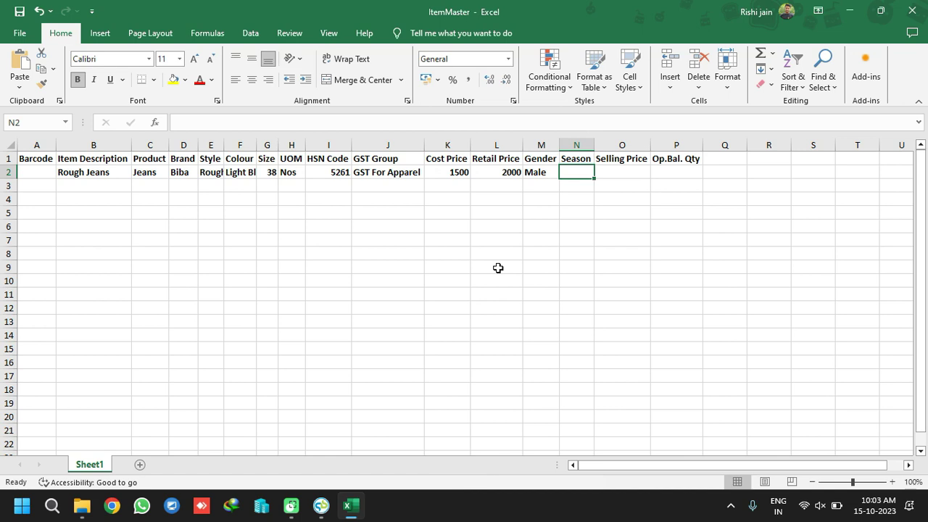
type("Winter")
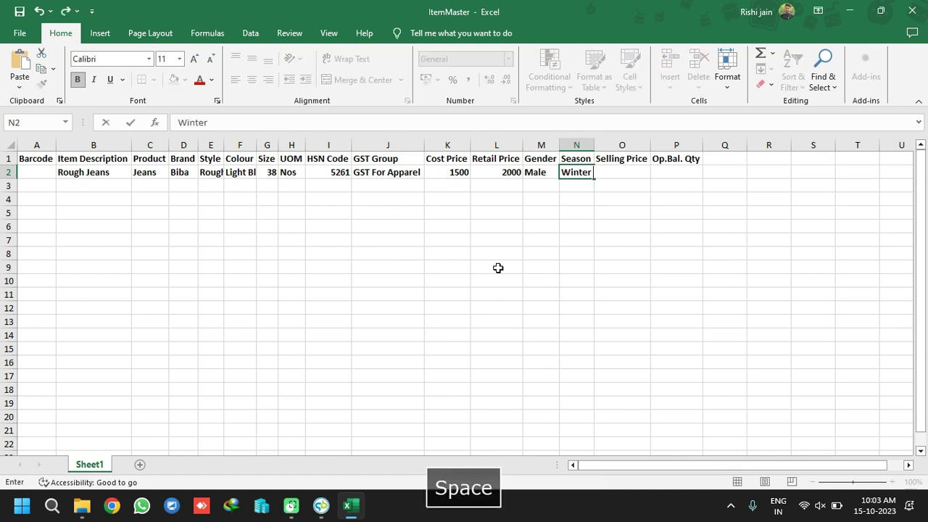
key("Return")
key("Up")
key("Right")
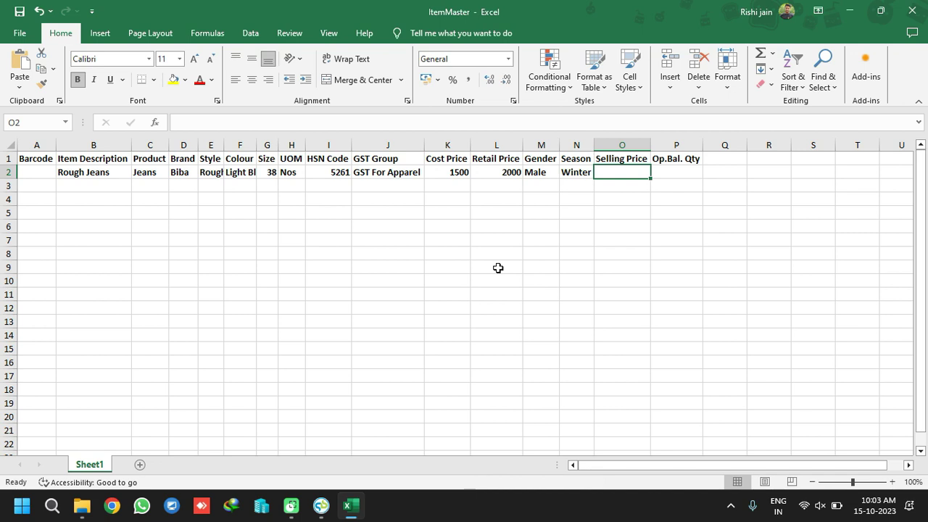
Correct the cost price to 500 and enter a selling price of 1000
type("1")
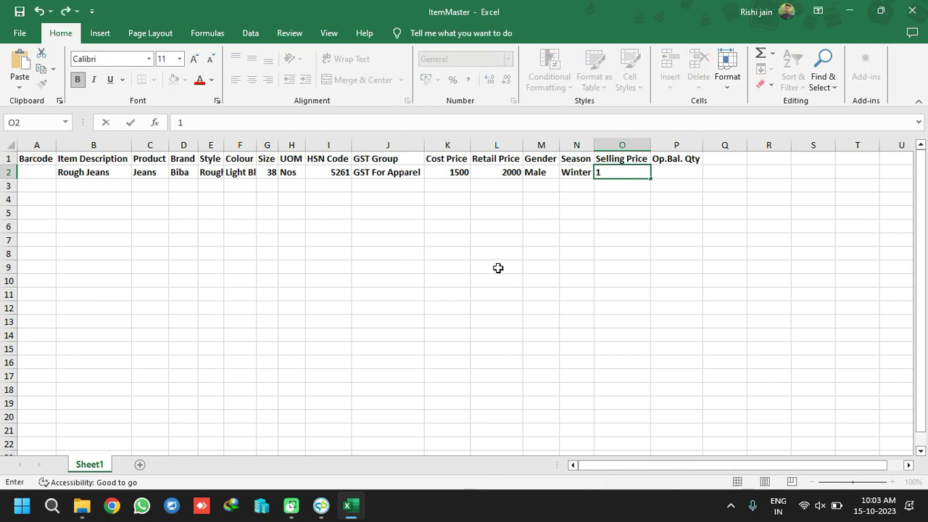
key("BackSpace")
left_click(462, 169)
type("1000")
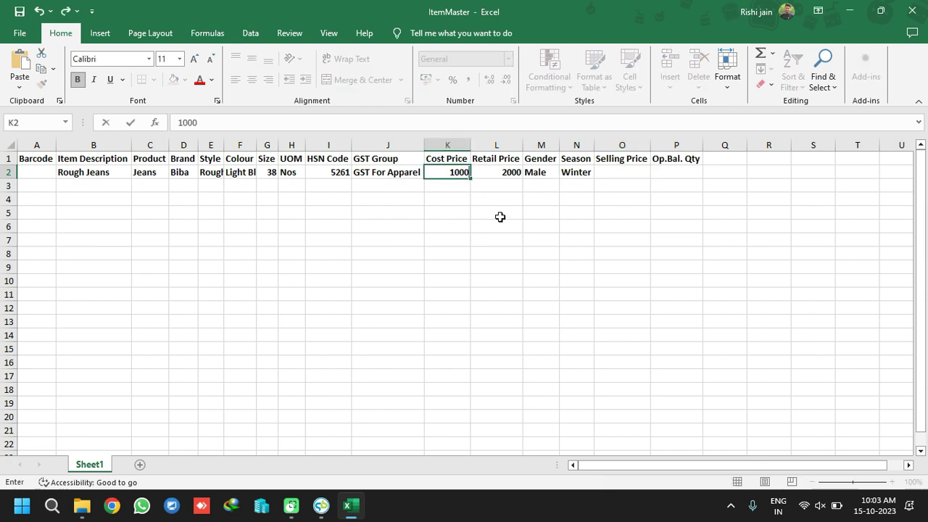
key("BackSpace")
key("BackSpace")
key("BackSpace")
key("Return")
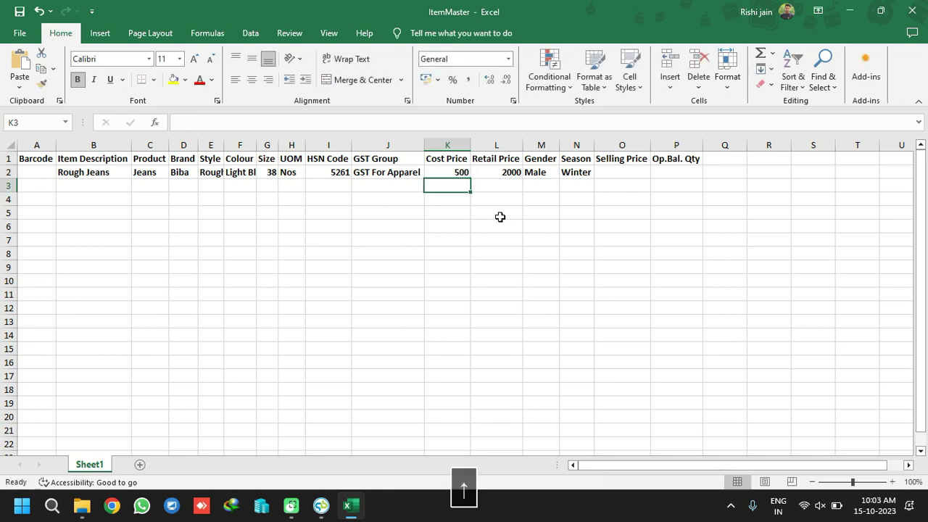
key("Up")
key("Right")
key("Right")
key("Right")
key("Right")
type("10")
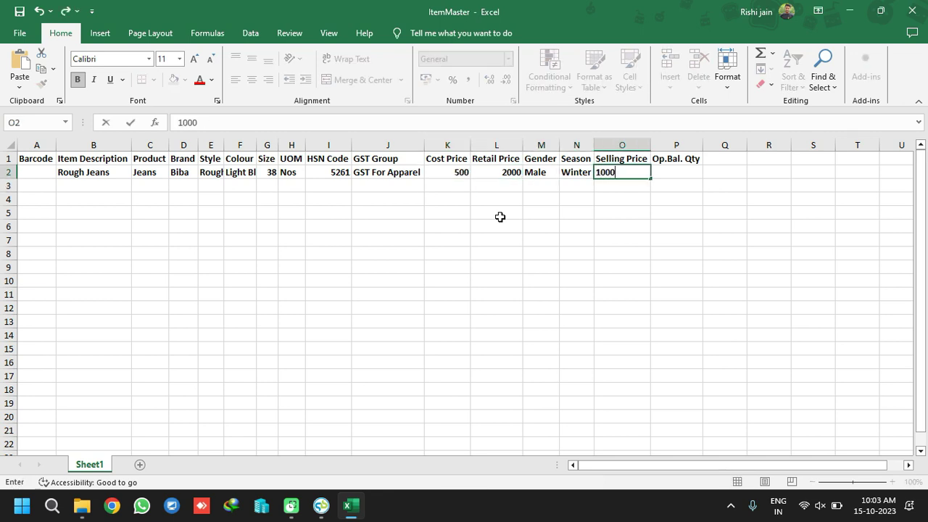
type("00")
key("Return")
key("Up")
key("Right")
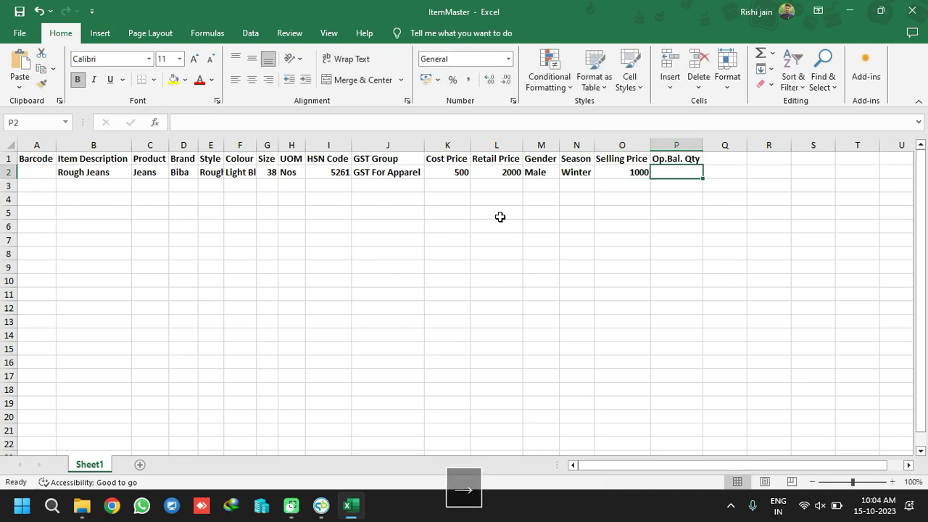
Delete the Op.Bal. Qty column and add TransRate and TransQty headers in P1 and Q1
left_click(682, 141)
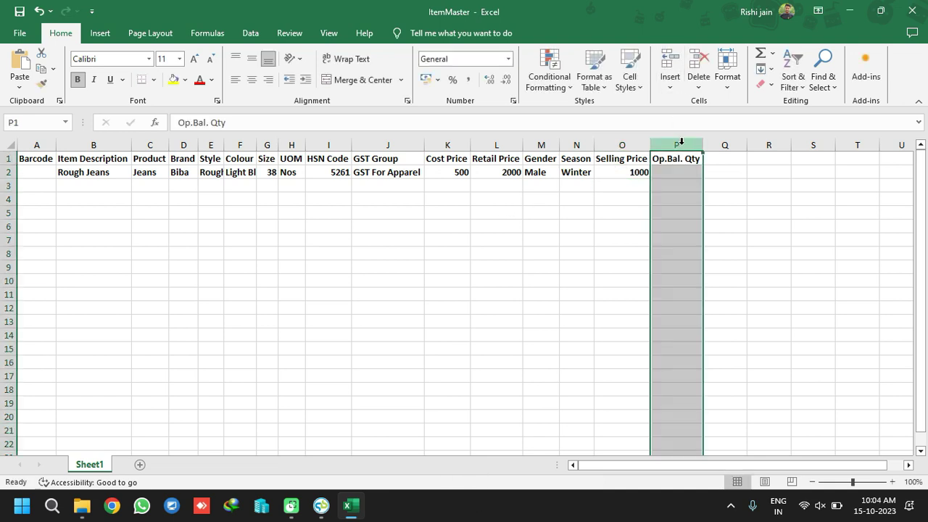
right_click(683, 143)
left_click(714, 275)
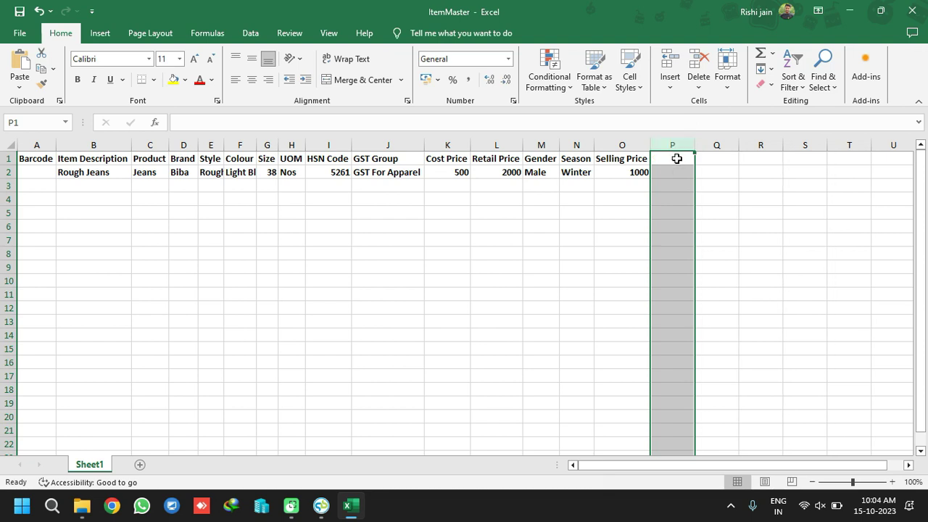
left_click(675, 158)
type("Trans")
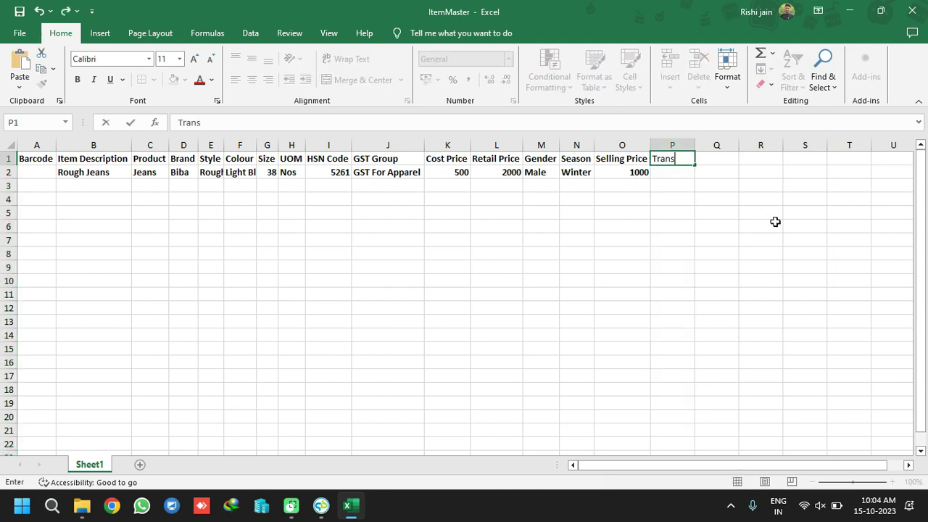
type("Rate")
key("Return")
key("Up")
key("Right")
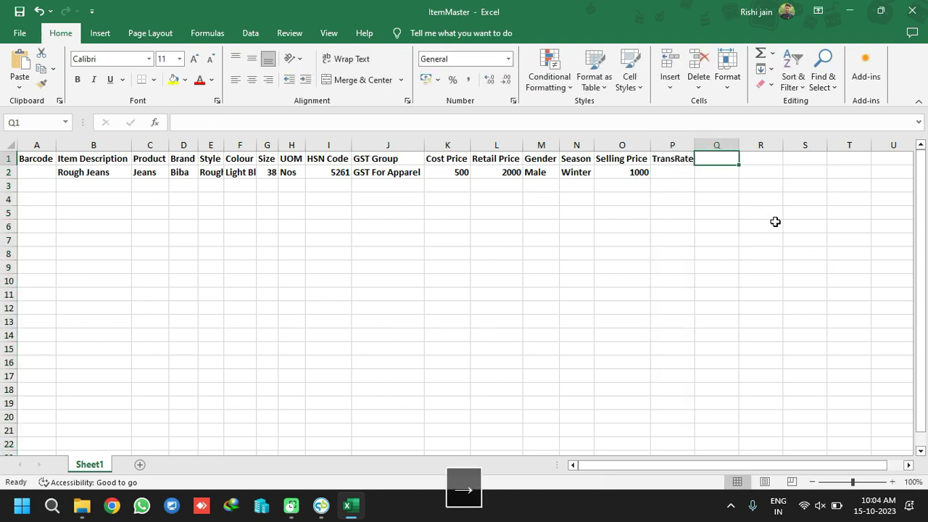
type("TransQ")
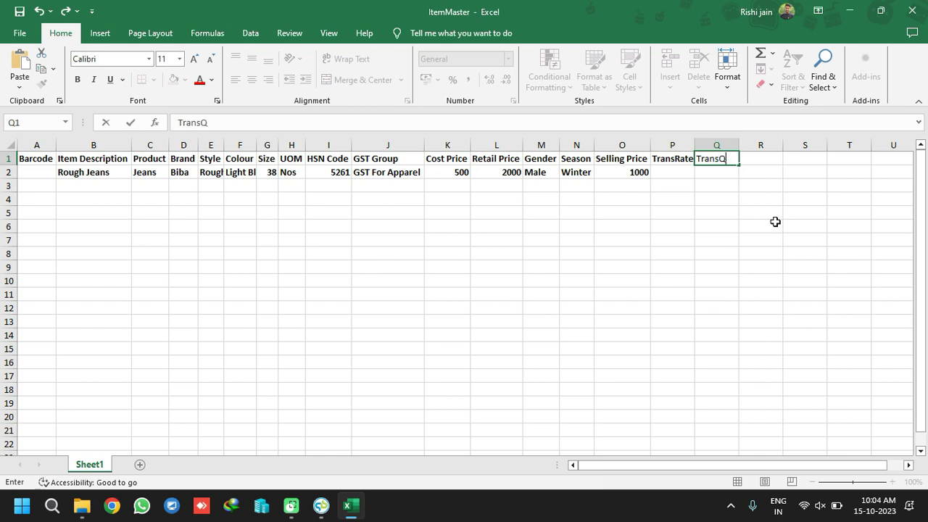
type("ty")
key("Return")
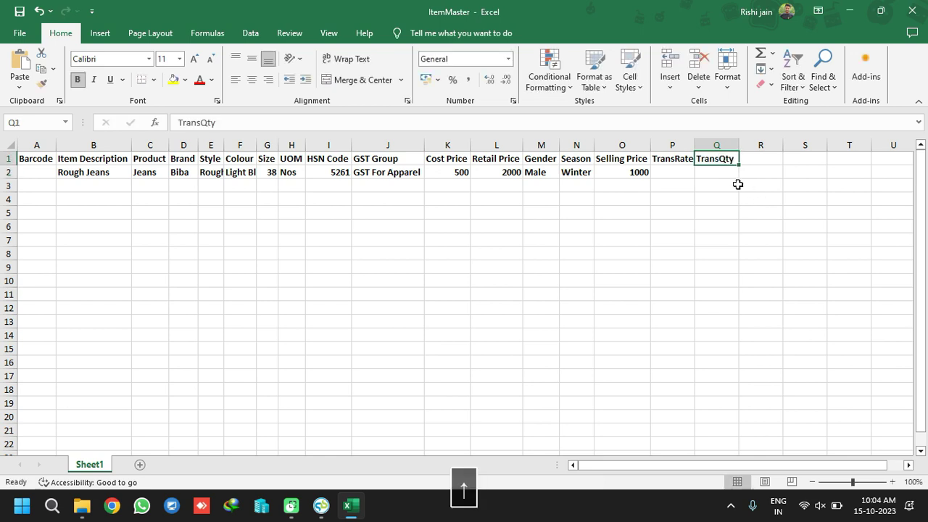
Fill the Cost Price and TransRate header cells yellow
left_click(679, 174)
left_click(679, 158)
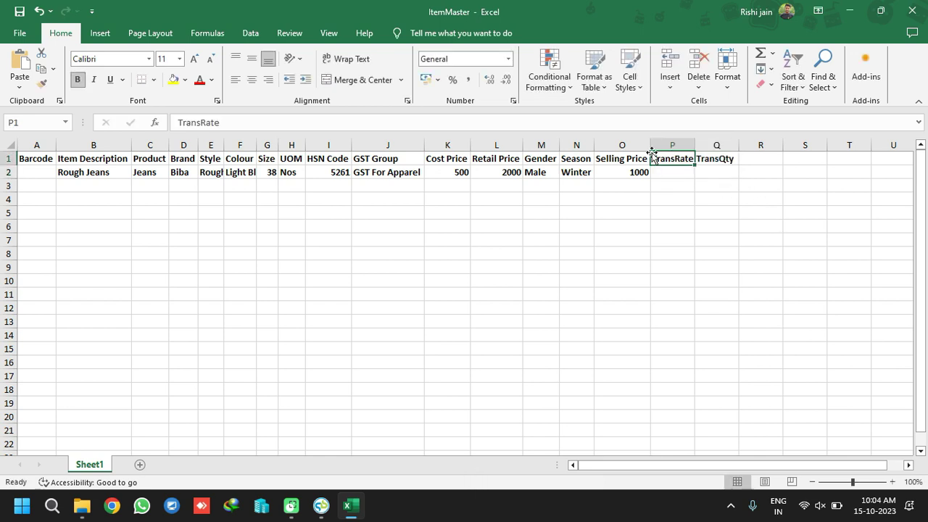
left_click(455, 158)
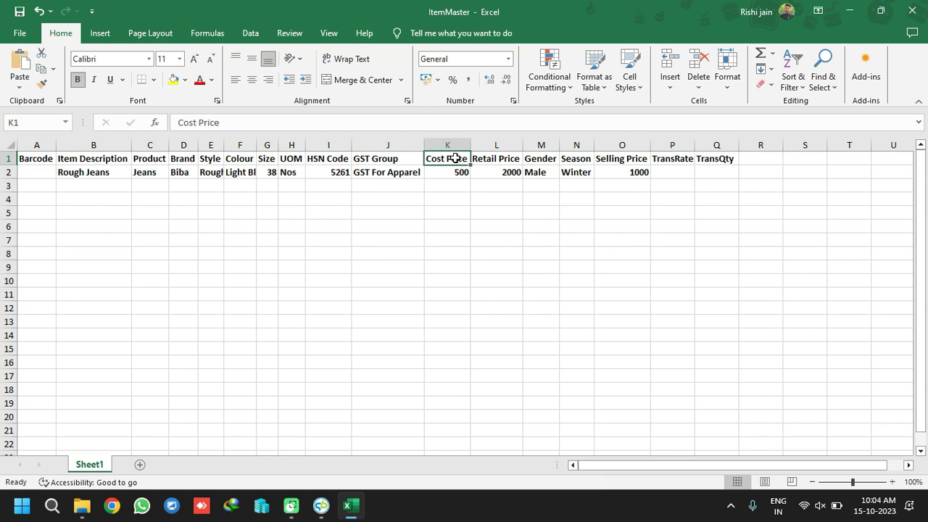
left_click(173, 80)
left_click(662, 158)
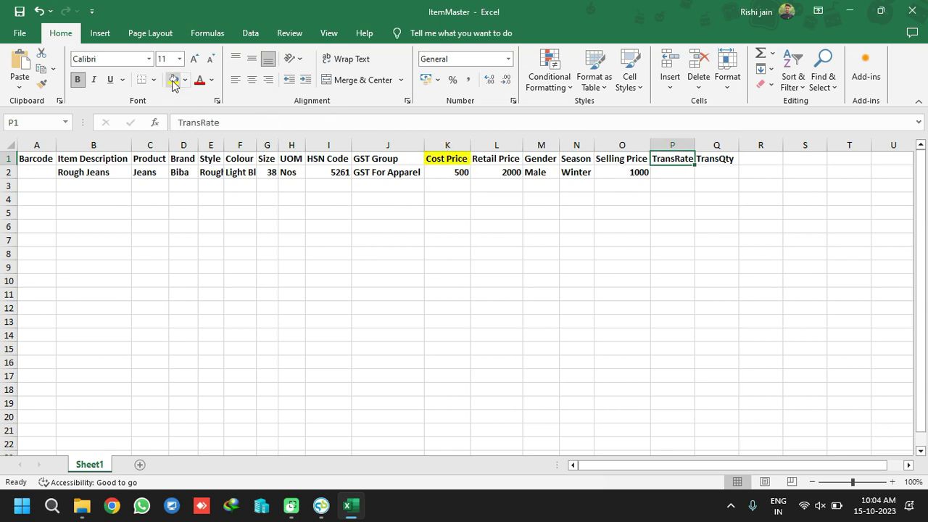
left_click(173, 80)
Enter TransRate 500 in P2 and TransQty 10 in Q2
left_click(673, 171)
type("500")
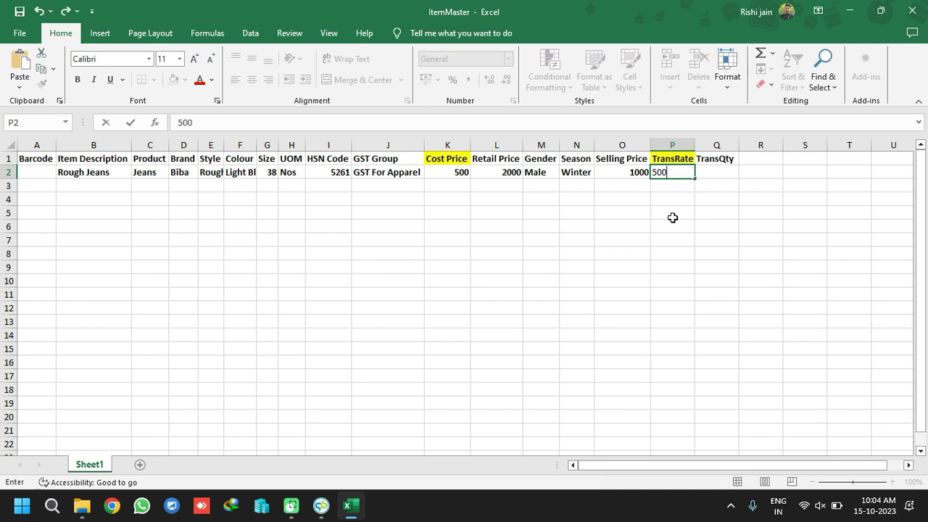
left_click(708, 174)
left_click(724, 158)
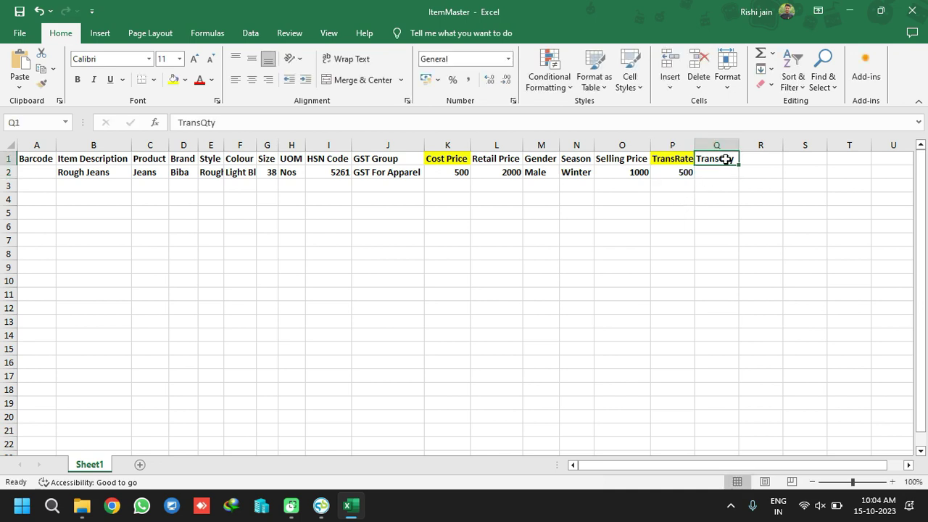
left_click(712, 175)
type("10")
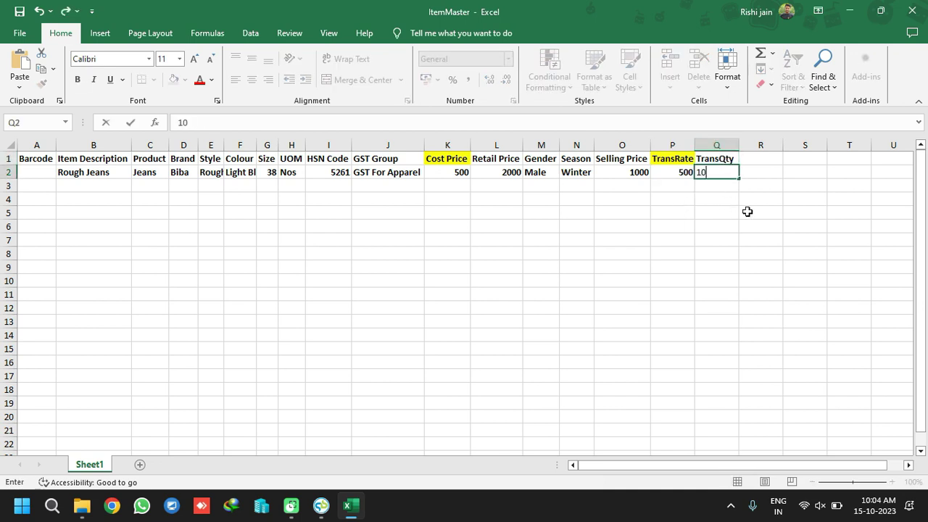
left_click(727, 211)
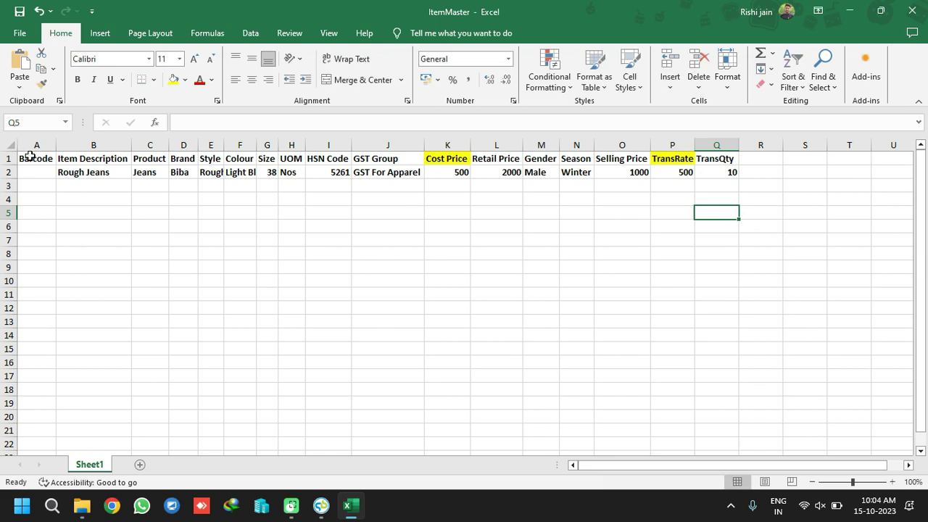
Put all borders around the header and item rows A1:Q2 and save the workbook
left_click_drag(34, 157, 727, 169)
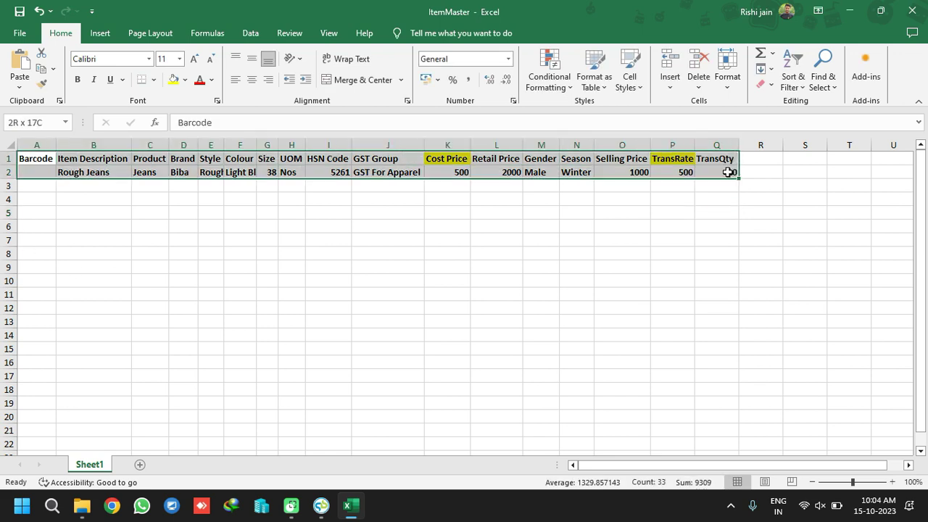
left_click(153, 81)
left_click(164, 197)
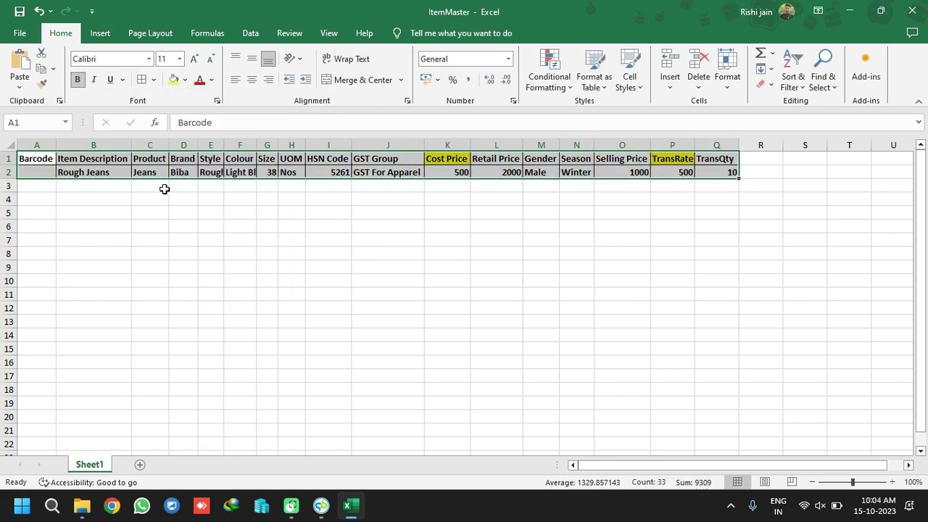
left_click(304, 262)
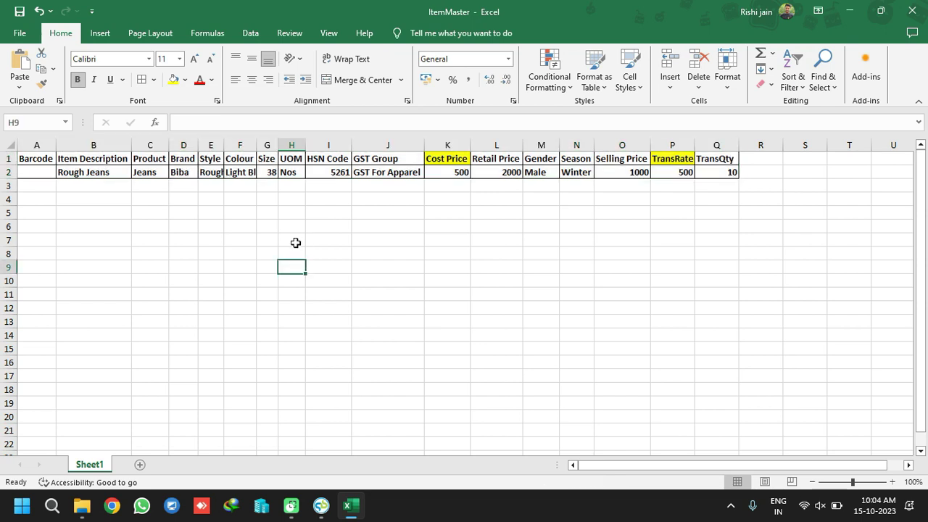
key("ctrl+s")
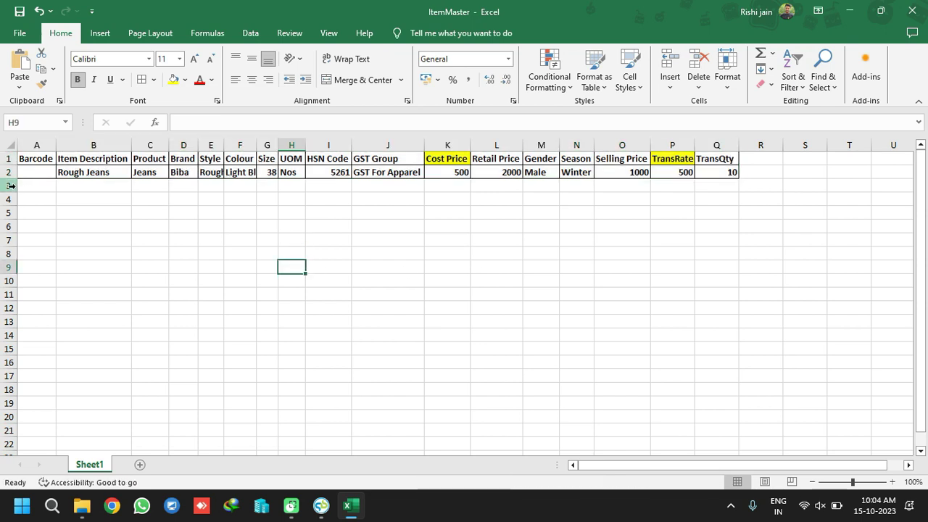
Delete every empty row below the Rough Jeans item row
left_click(10, 185)
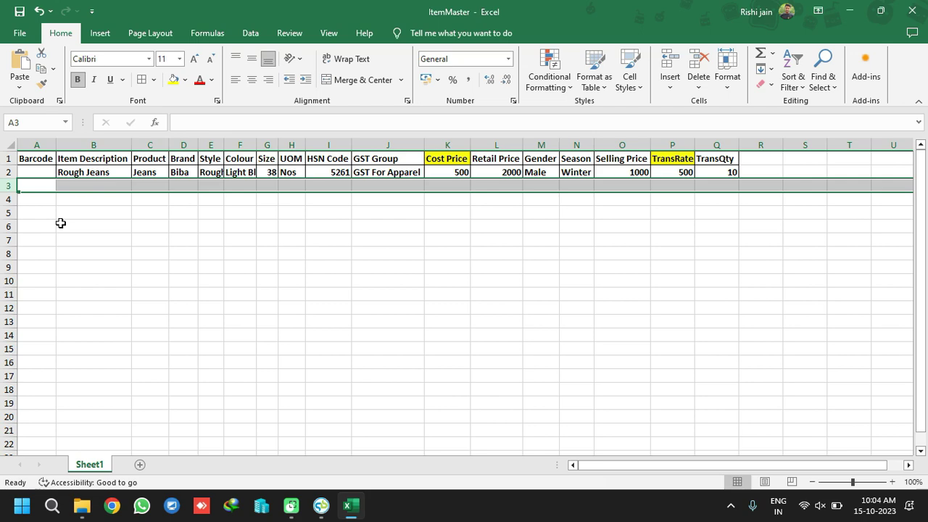
key("ctrl+shift+Down")
right_click(16, 247)
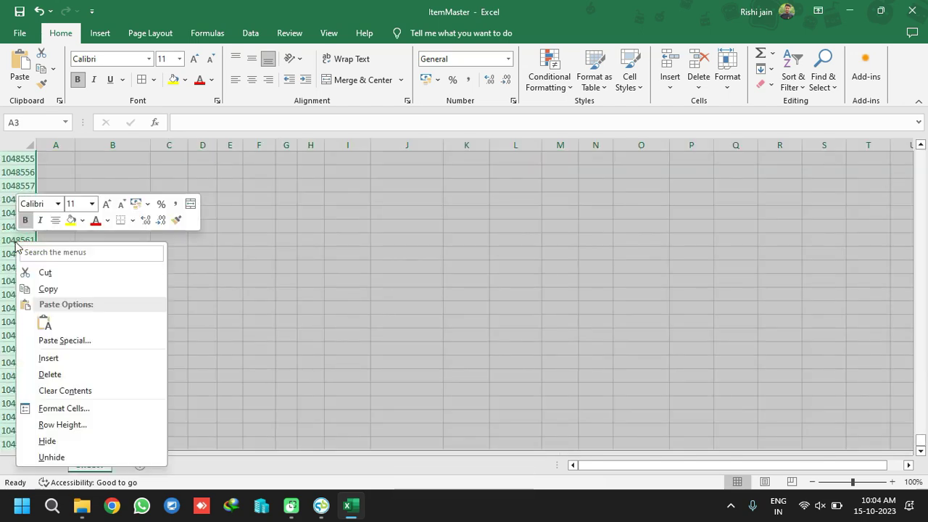
left_click(65, 374)
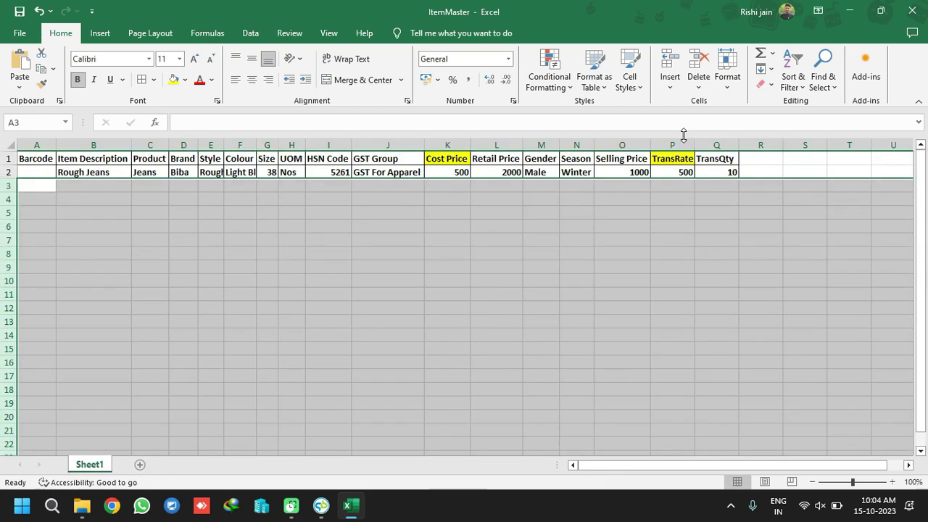
Delete all empty columns from R rightward, then save and close the ItemMaster workbook
left_click(759, 145)
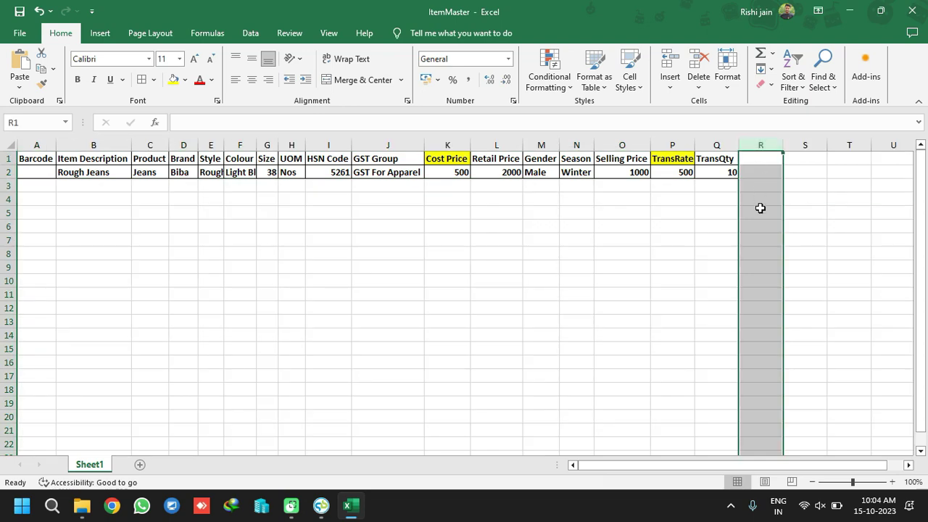
key("ctrl+shift+Right")
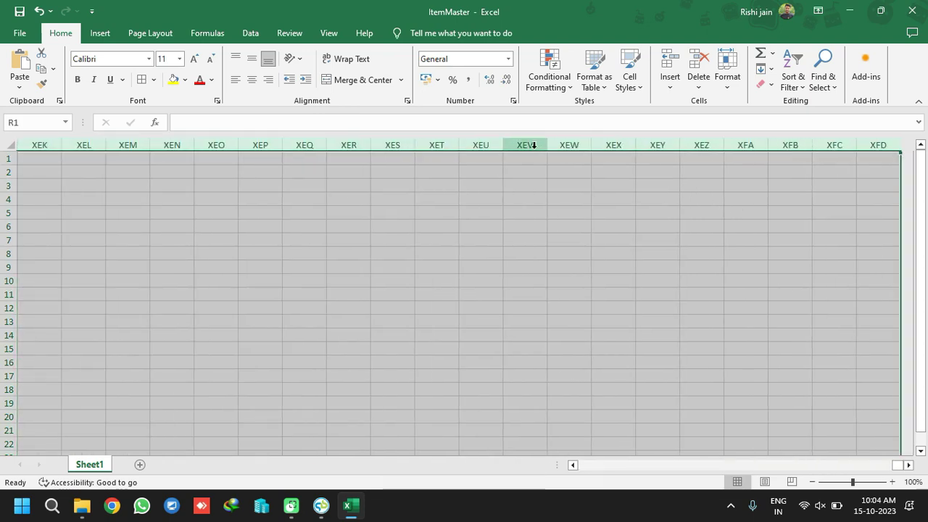
right_click(534, 145)
left_click(591, 280)
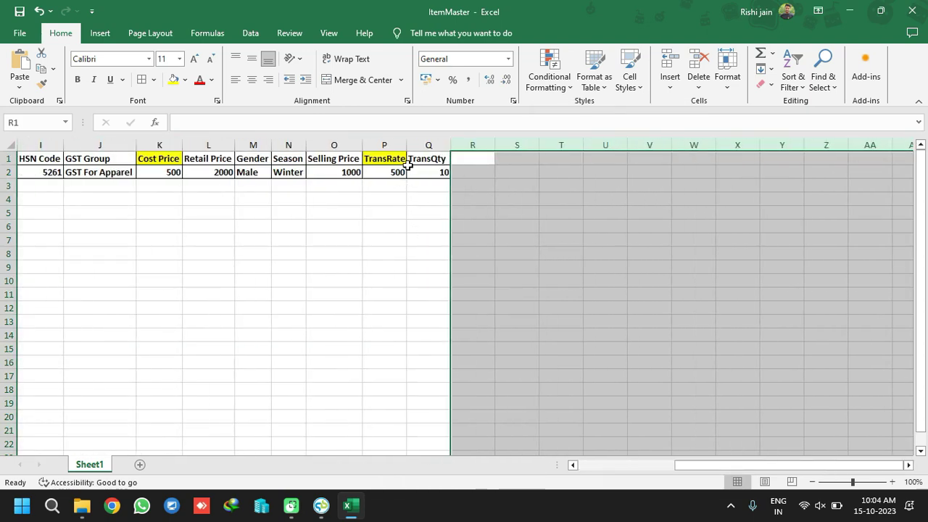
left_click(427, 172)
key("ctrl+s")
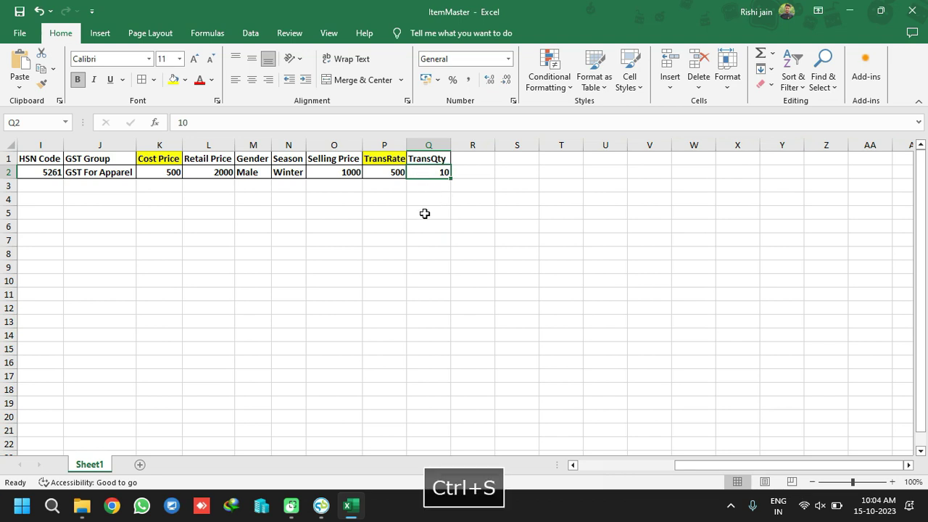
left_click(915, 10)
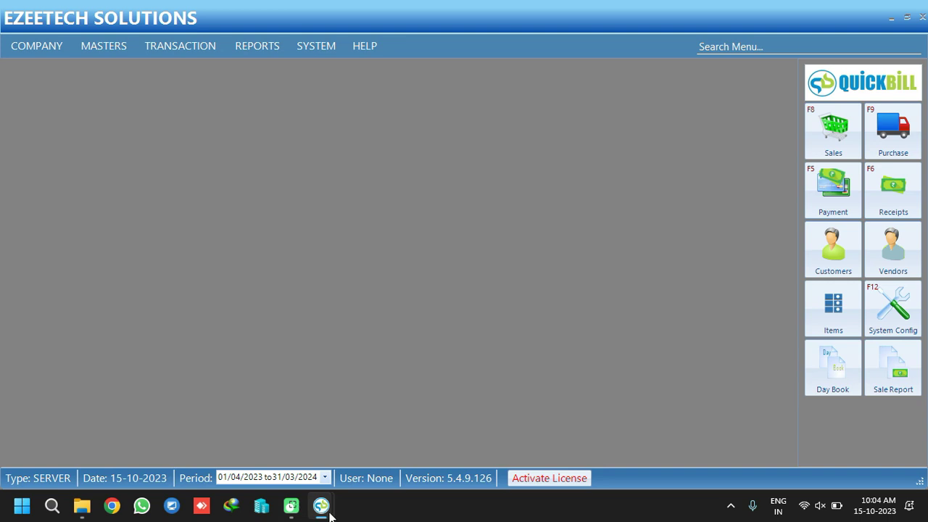
Discard the unsaved purchase and open a new purchase voucher with F9
mouse_move(329, 513)
left_click(358, 420)
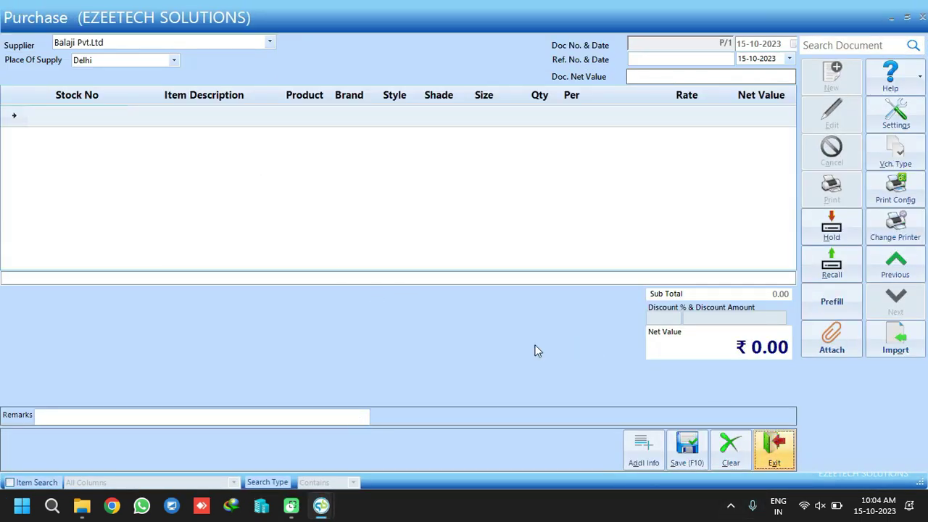
key("Escape")
left_click(485, 297)
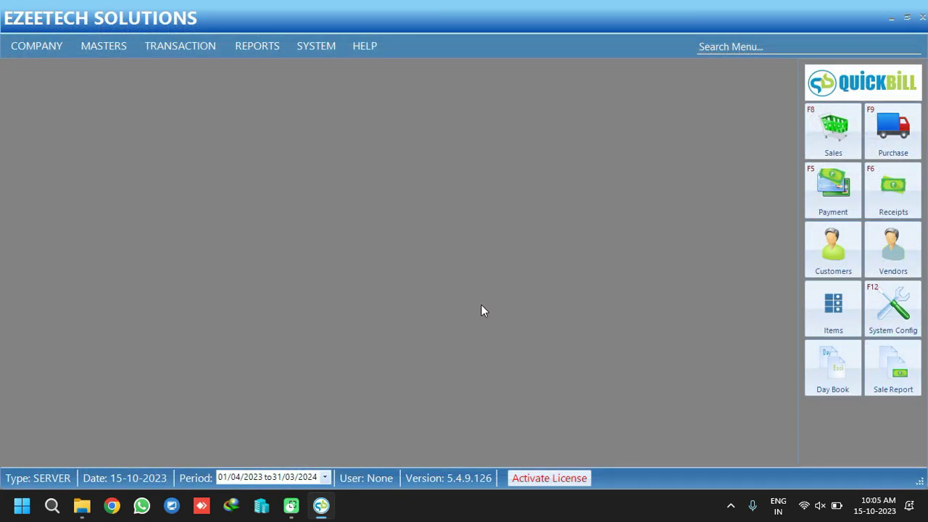
key("F9")
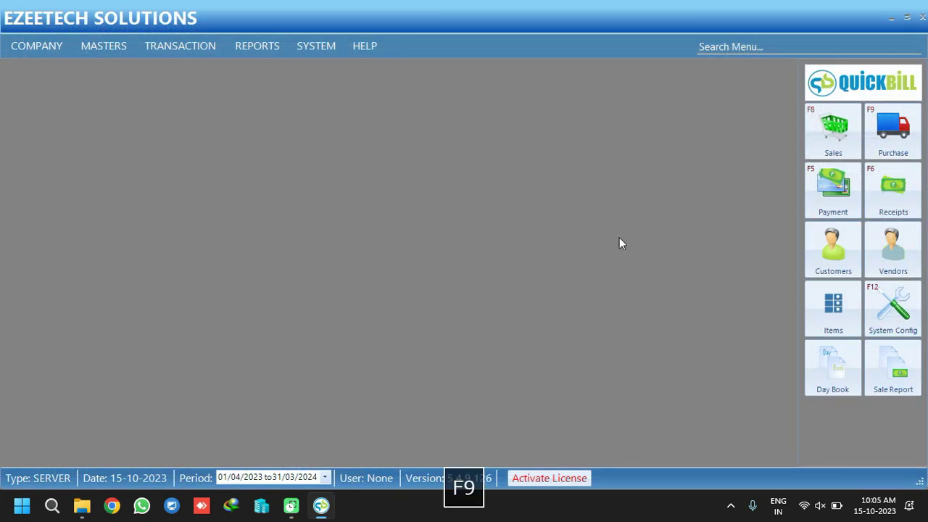
left_click(891, 127)
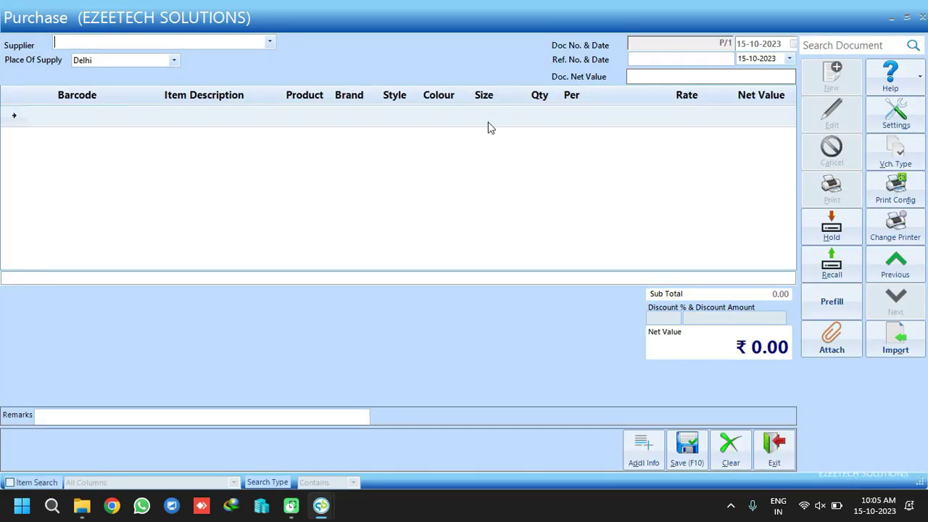
Choose Balaji Pvt.Ltd as the voucher's supplier
left_click(270, 42)
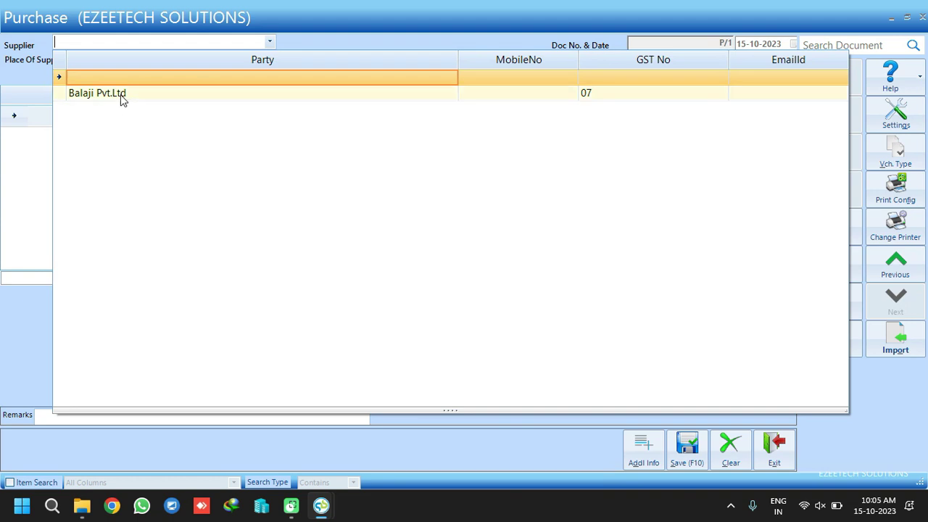
left_click(145, 94)
left_click(76, 123)
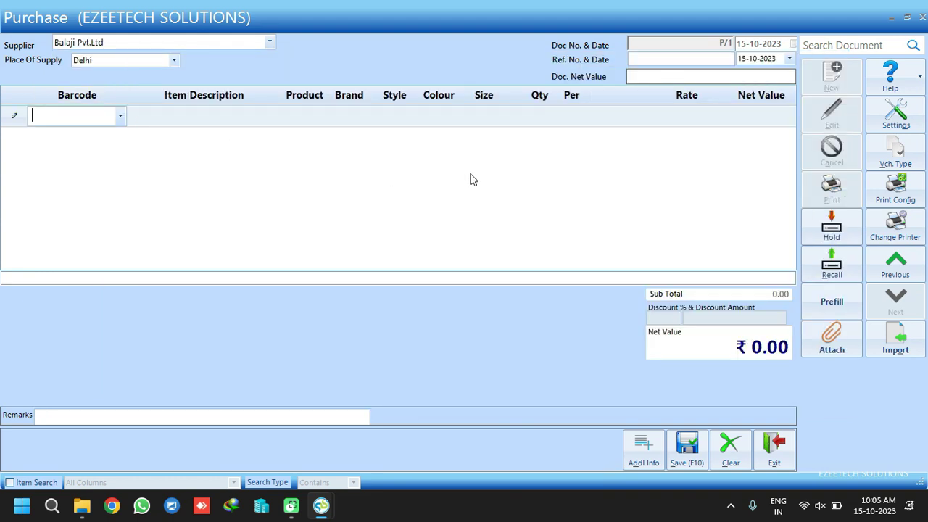
Enter the supplier's bill reference number and set the reference date to 13-10-2023
left_click(654, 60)
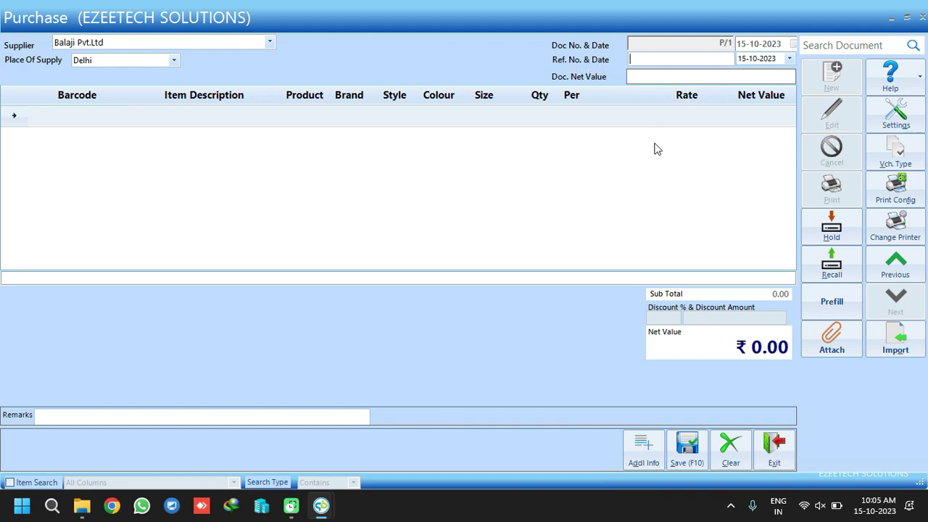
type("BL")
type("/23-24/001")
left_click(788, 58)
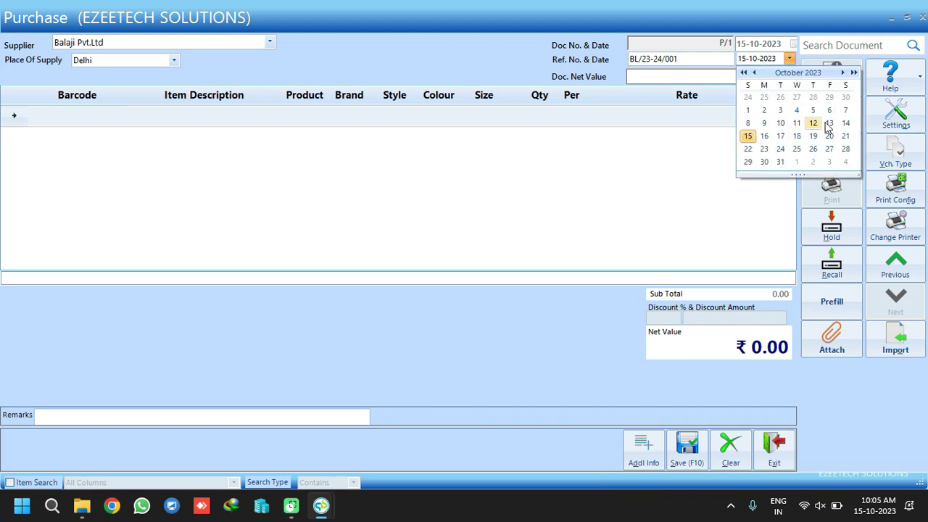
left_click(828, 123)
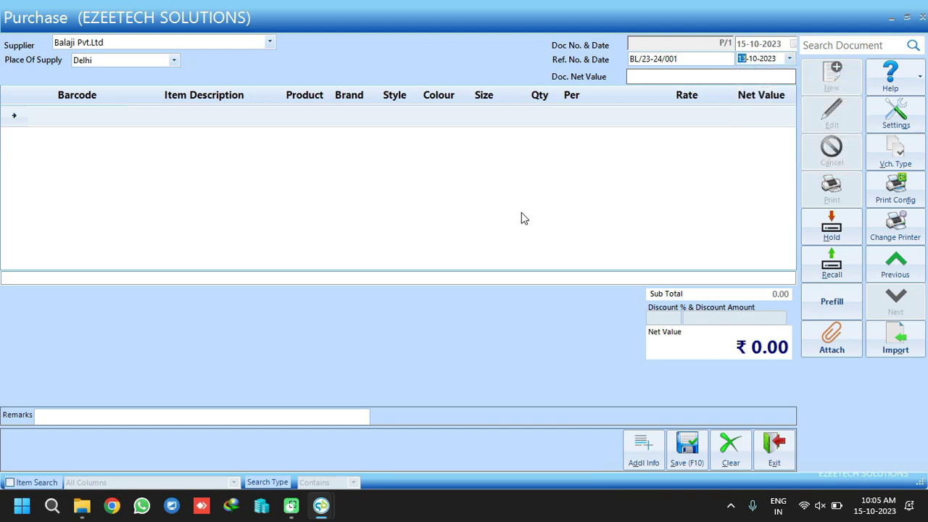
Import the ItemMaster file to add the Rough Jeans line worth 5,000.00, then select it
left_click(904, 344)
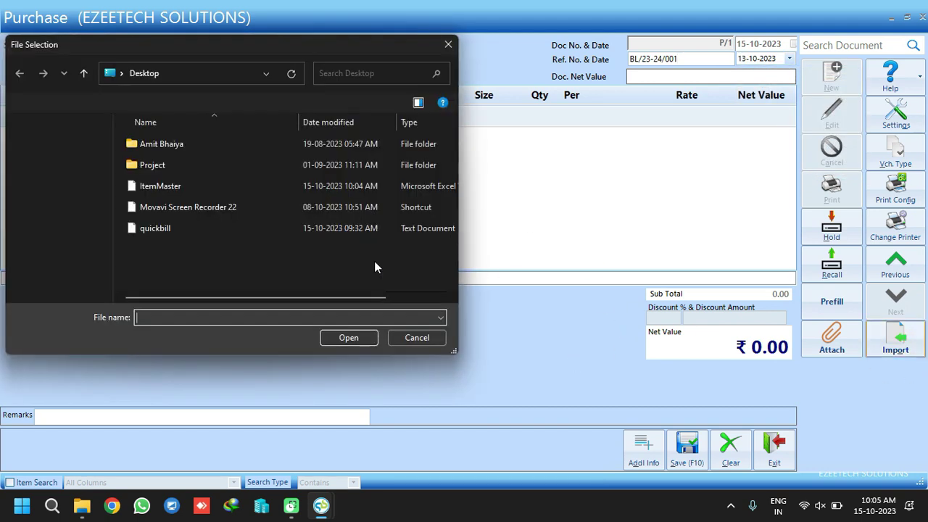
left_click(182, 187)
left_click(360, 340)
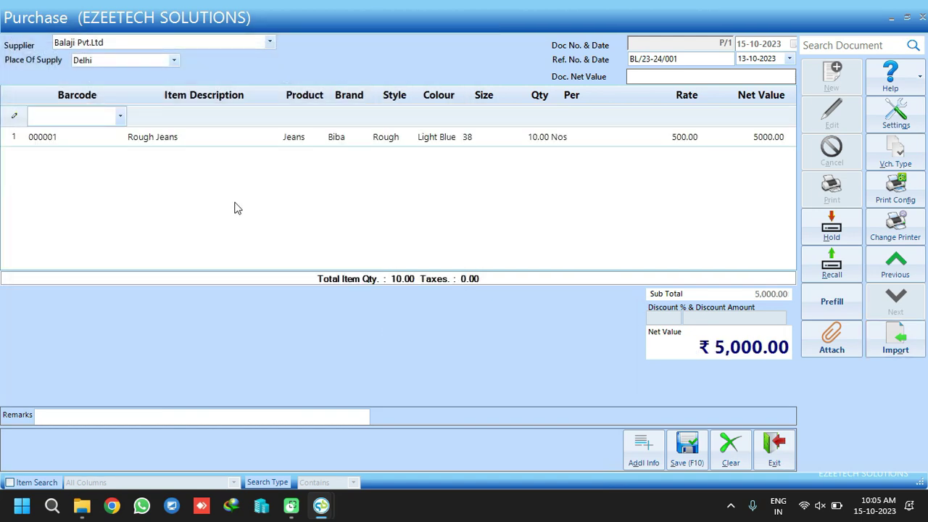
left_click(58, 140)
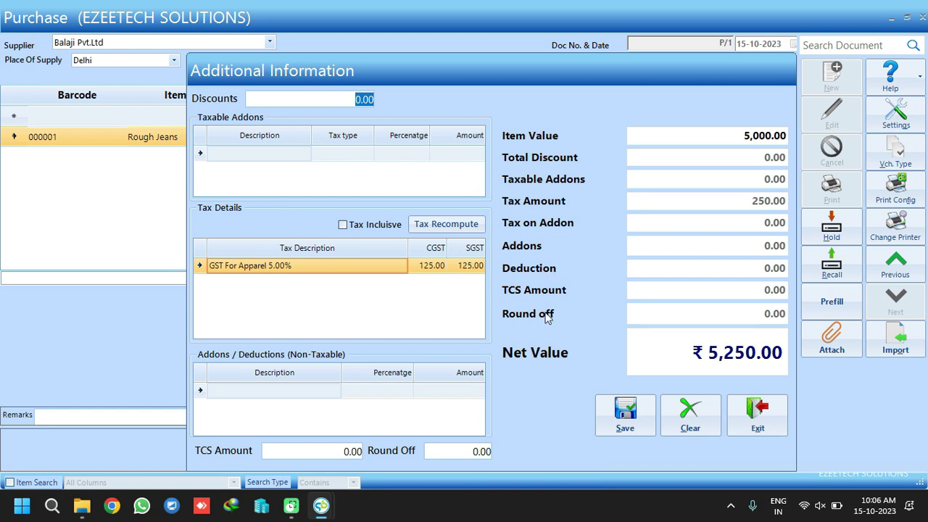
Save voucher P/1 at ₹5,250.00, scroll through its purchase report, and exit the preview
key("Return")
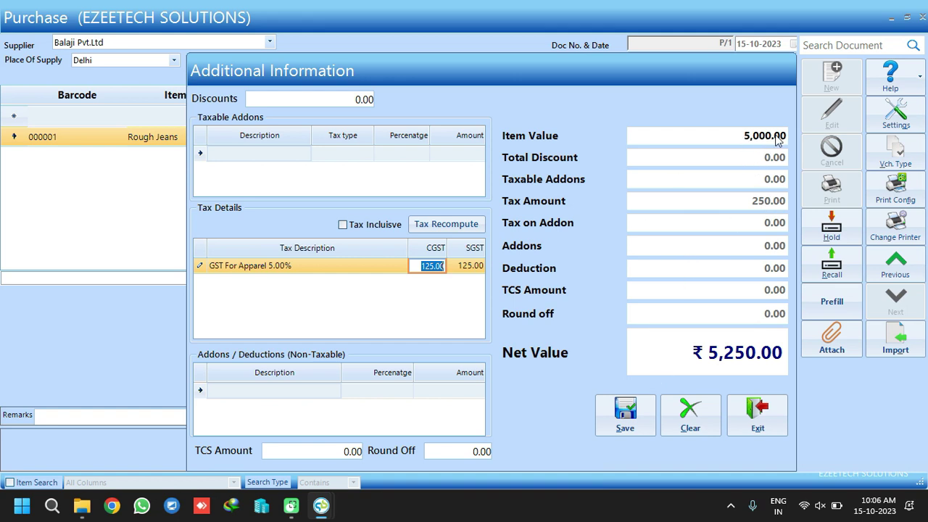
left_click(623, 409)
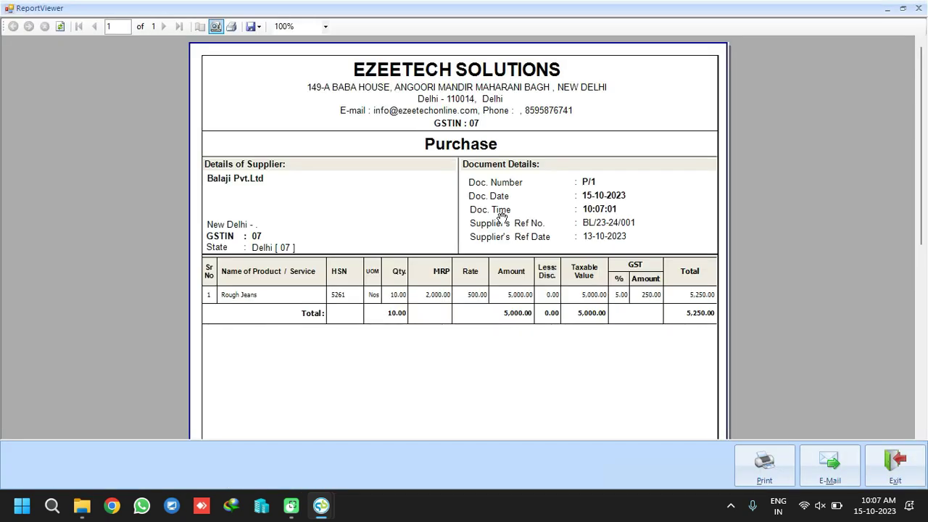
scroll(478, 298, "down", 5)
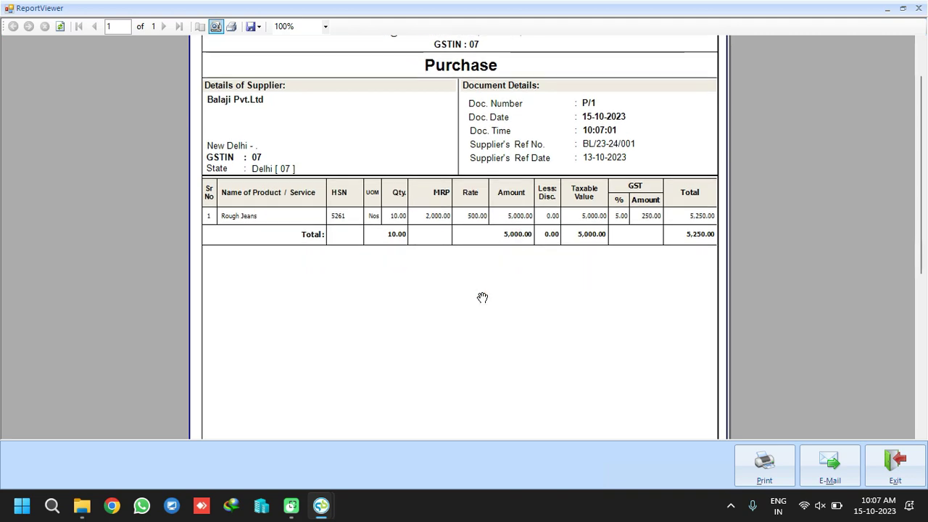
scroll(476, 305, "down", 2)
scroll(468, 305, "up", 7)
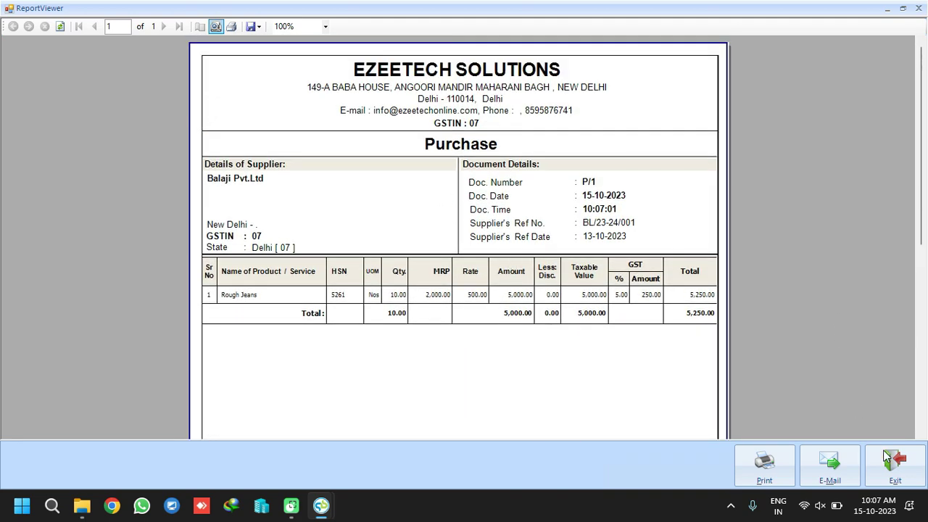
left_click(897, 458)
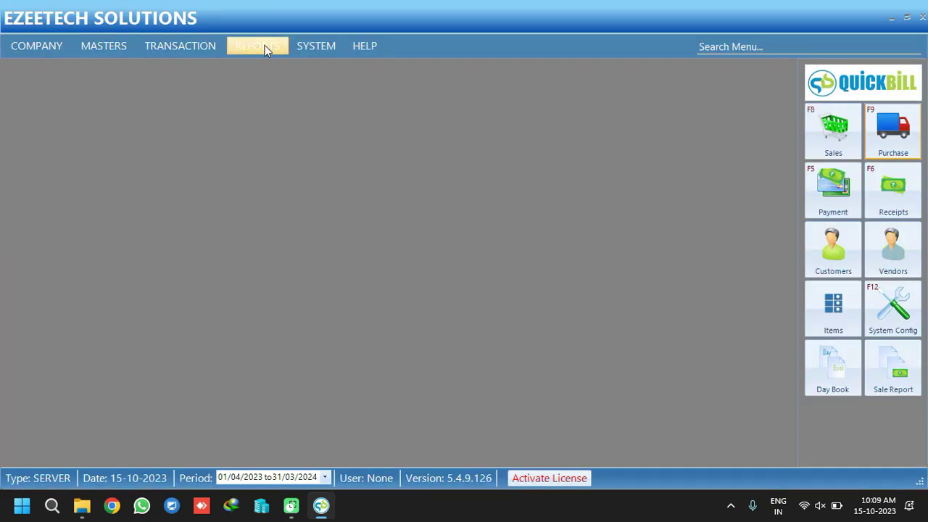
left_click(264, 45)
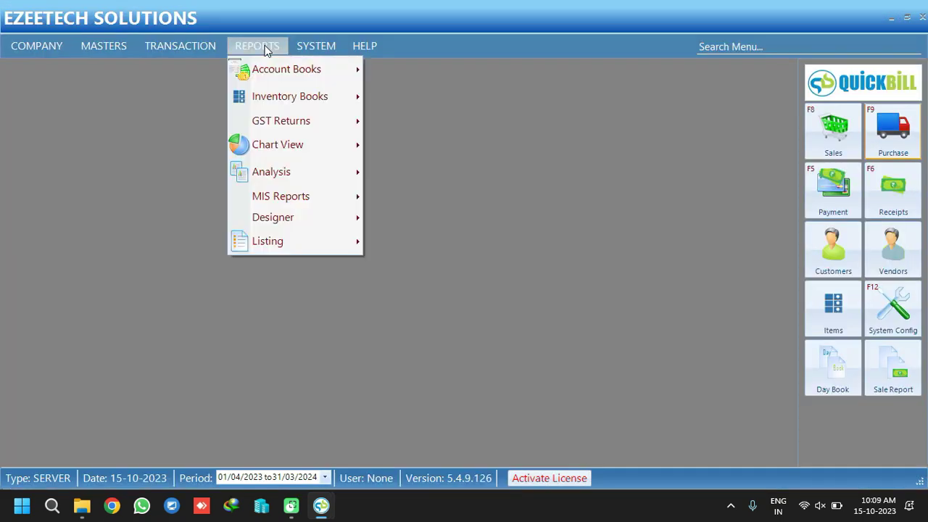
left_click(433, 148)
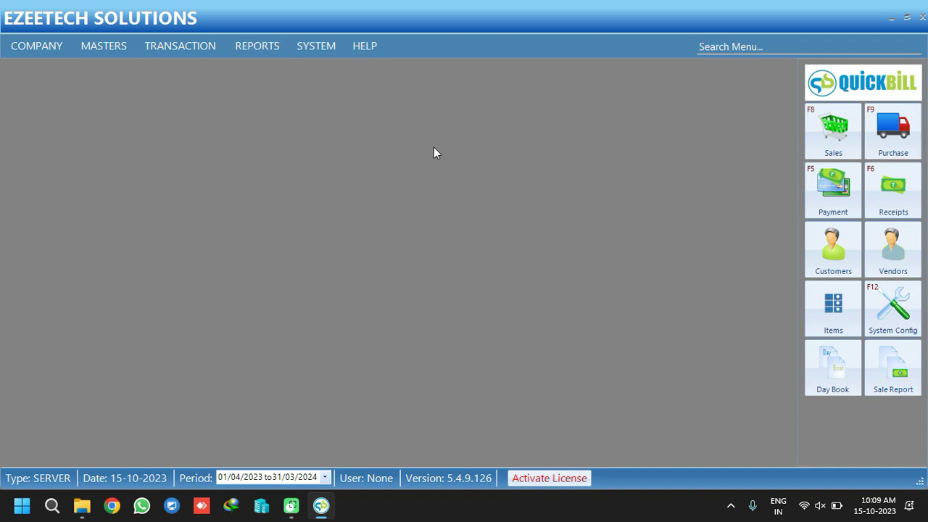
left_click(261, 47)
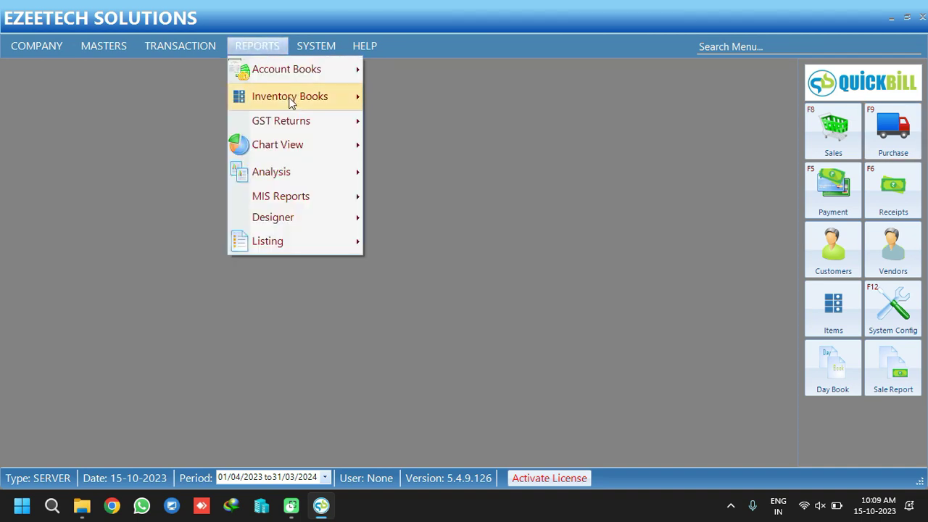
mouse_move(290, 98)
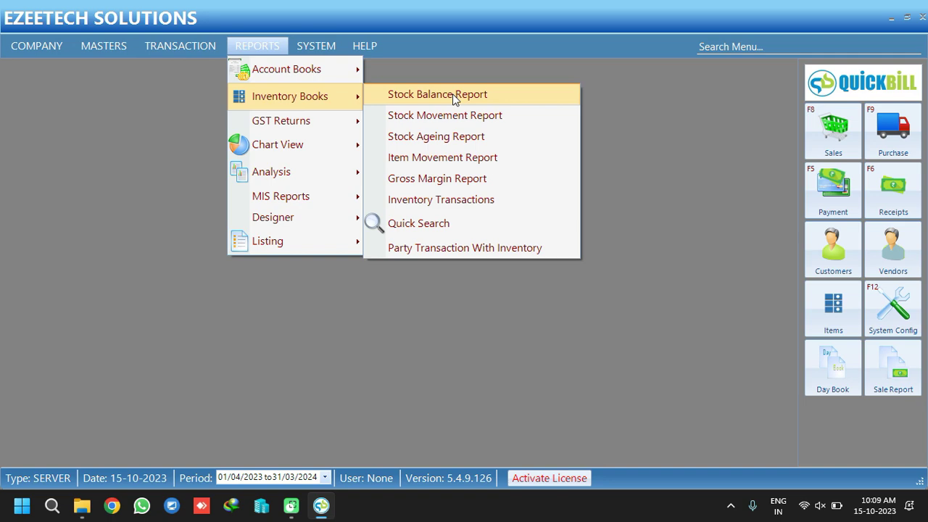
left_click(452, 94)
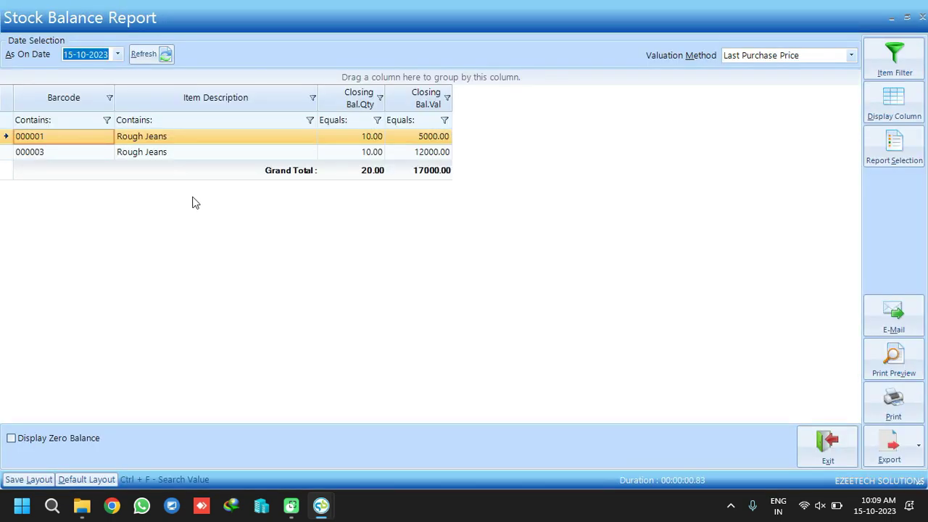
left_click(366, 139)
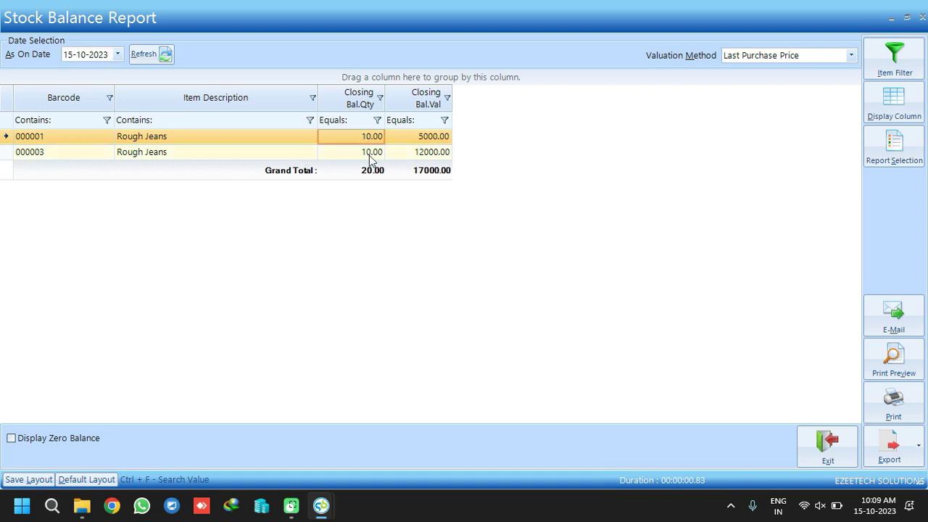
left_click(368, 153)
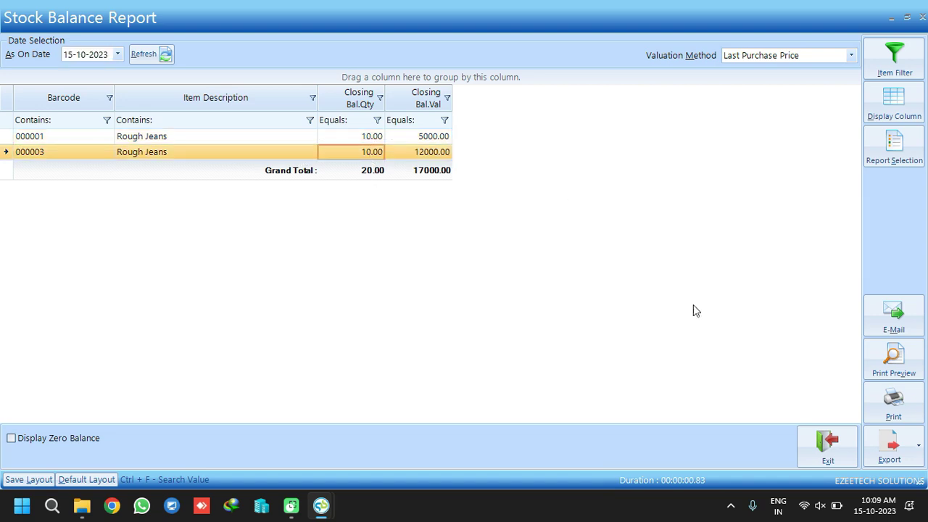
left_click(833, 447)
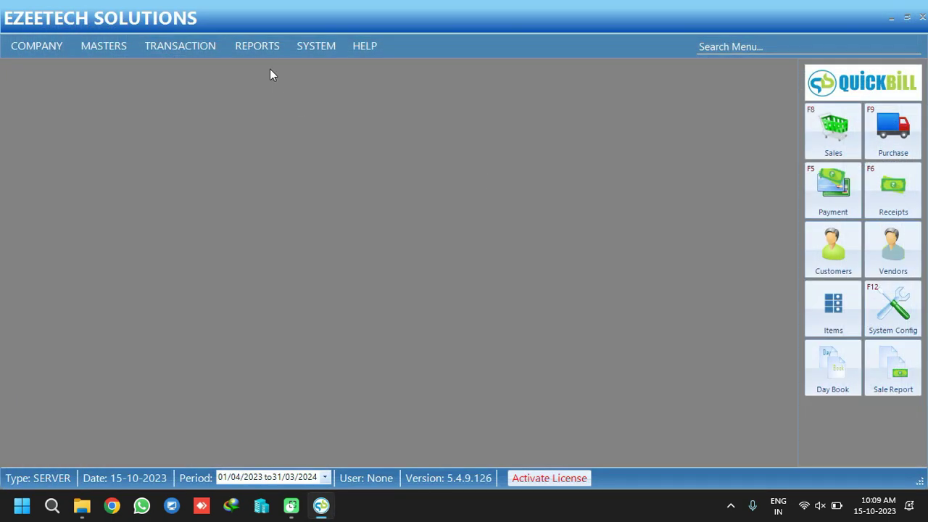
Design a Purchase Report including purchase returns and cancelled vouchers, period None, and run it
left_click(257, 47)
mouse_move(282, 219)
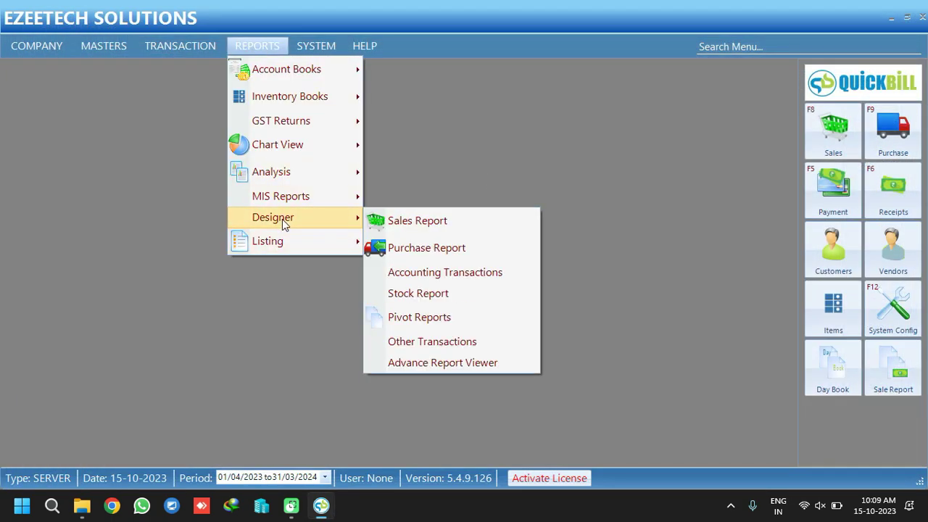
left_click(434, 247)
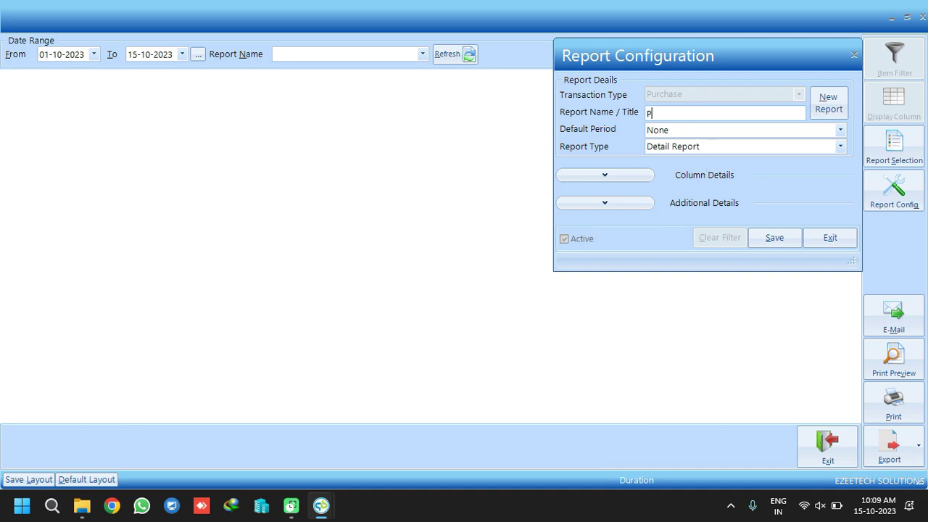
type("Report")
left_click(616, 202)
left_click(605, 239)
left_click(688, 243)
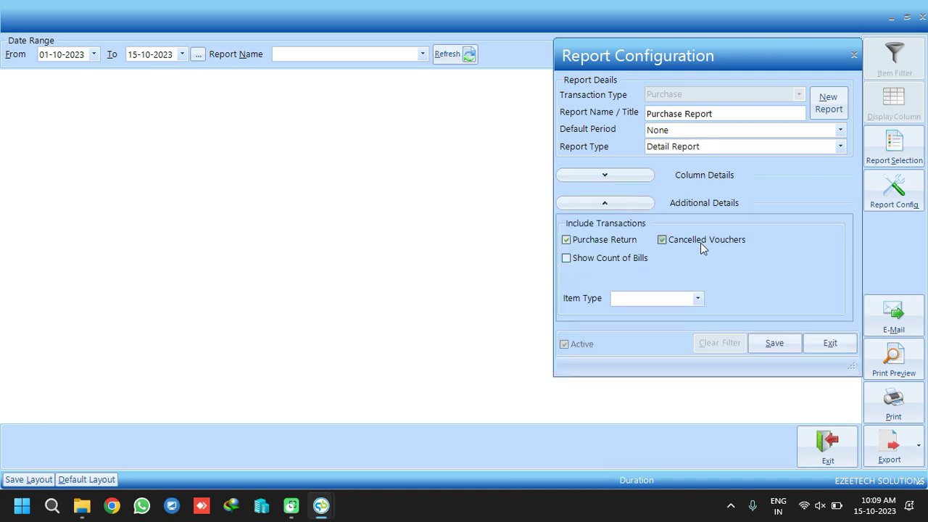
left_click(617, 193)
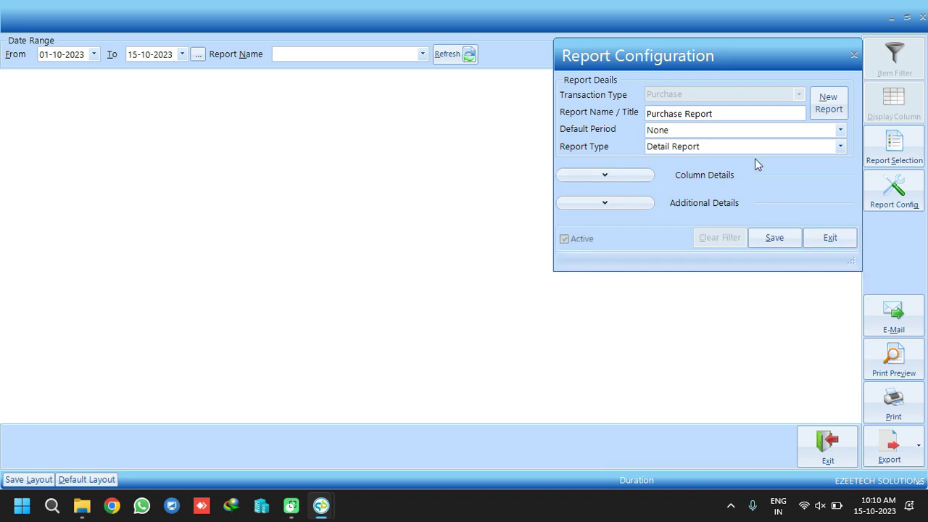
left_click(839, 130)
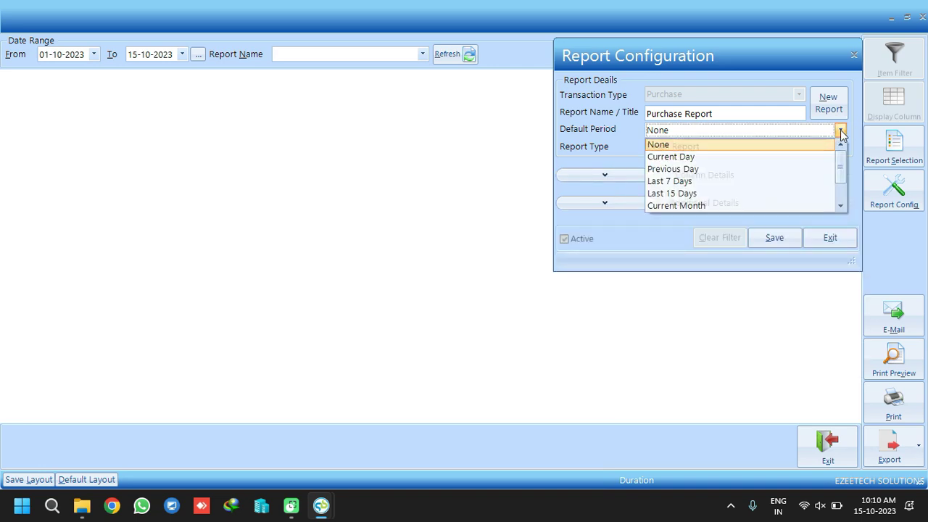
left_click(839, 130)
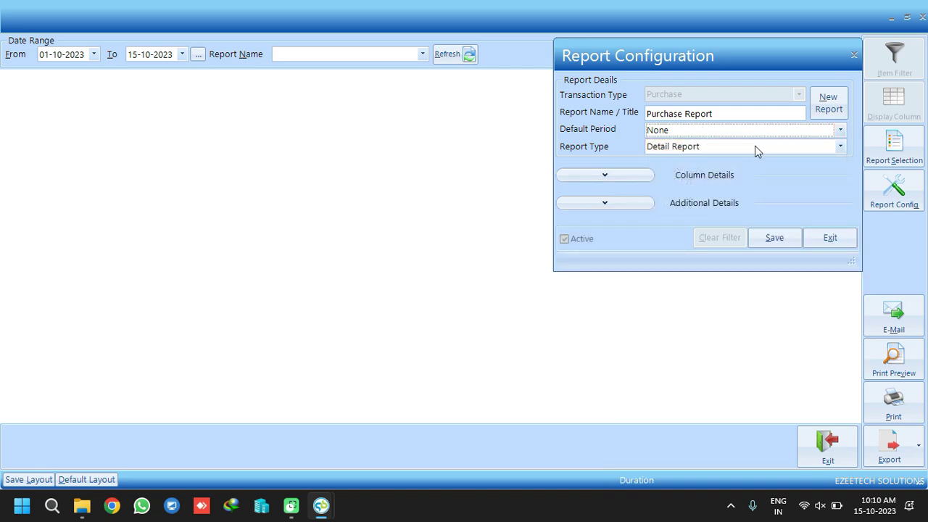
left_click(773, 238)
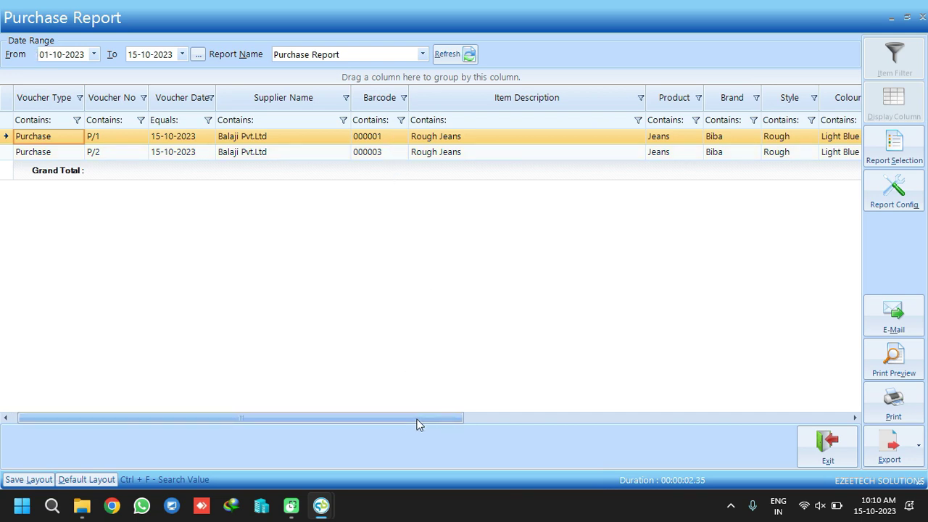
Check the tax amounts of the P/1 and P/2 lines, then open Report Config
left_click_drag(417, 424, 727, 415)
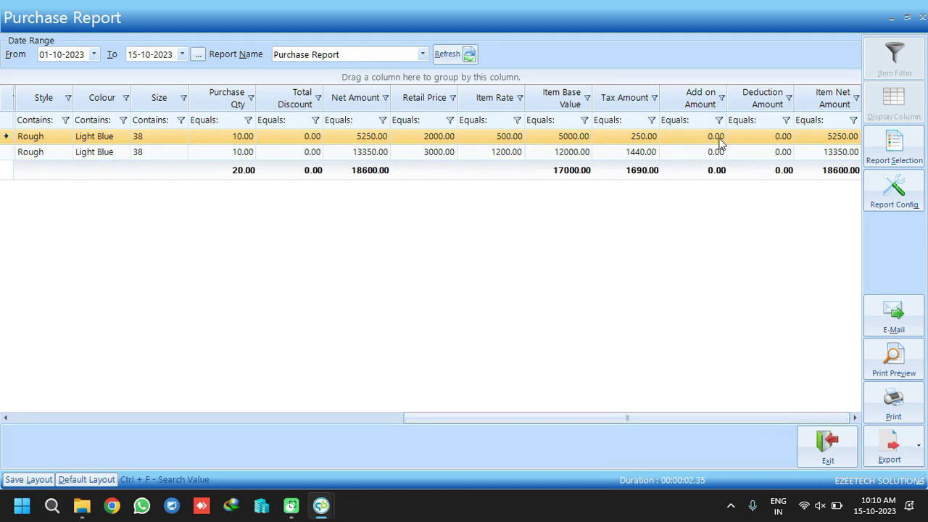
left_click(642, 137)
left_click(642, 151)
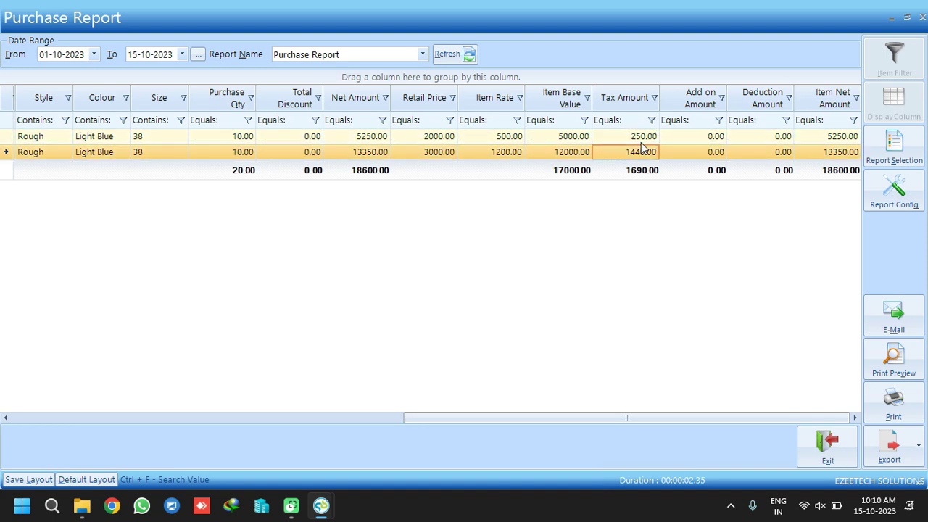
left_click(642, 142)
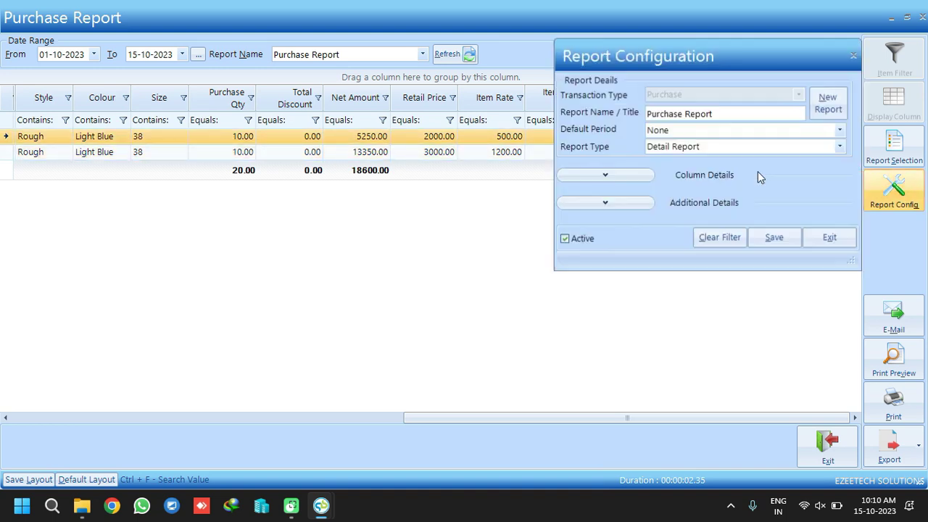
Add the Tax Percentage column to the Purchase Report and save the change
left_click(635, 177)
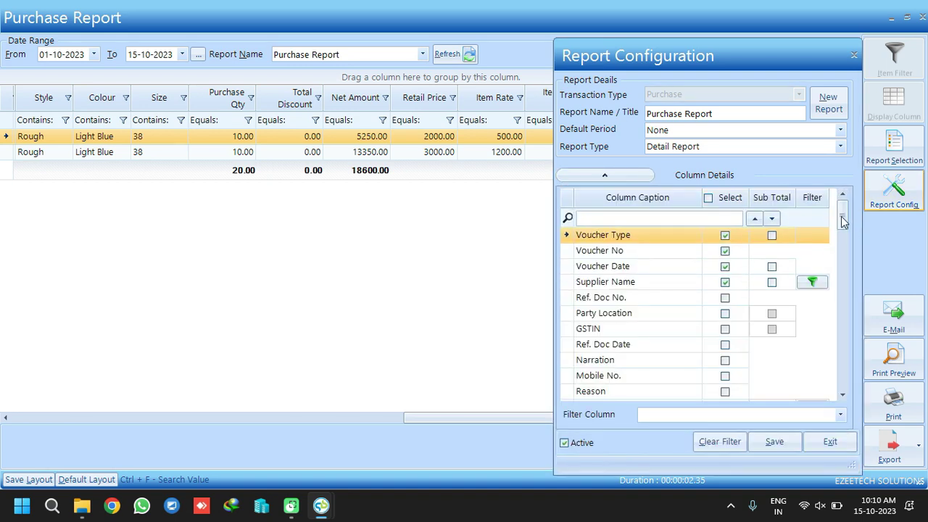
left_click_drag(840, 216, 845, 323)
left_click(724, 296)
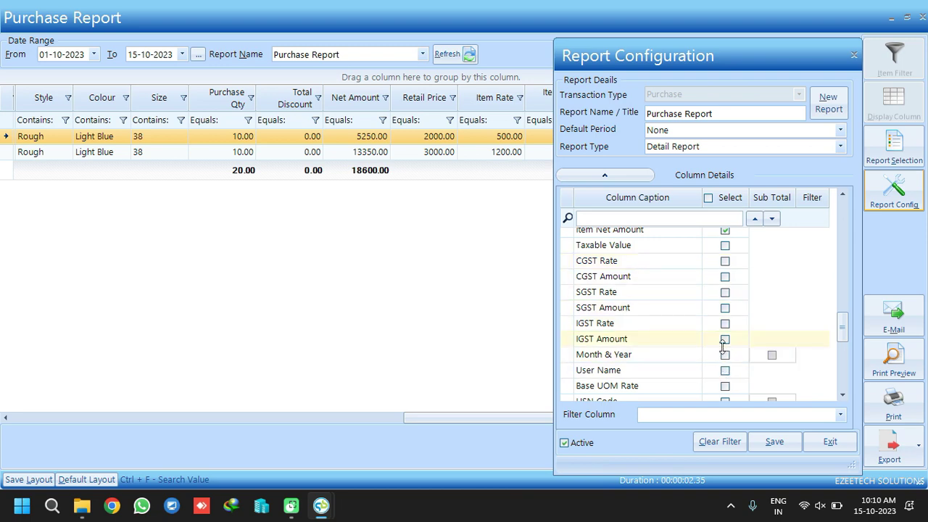
left_click(773, 442)
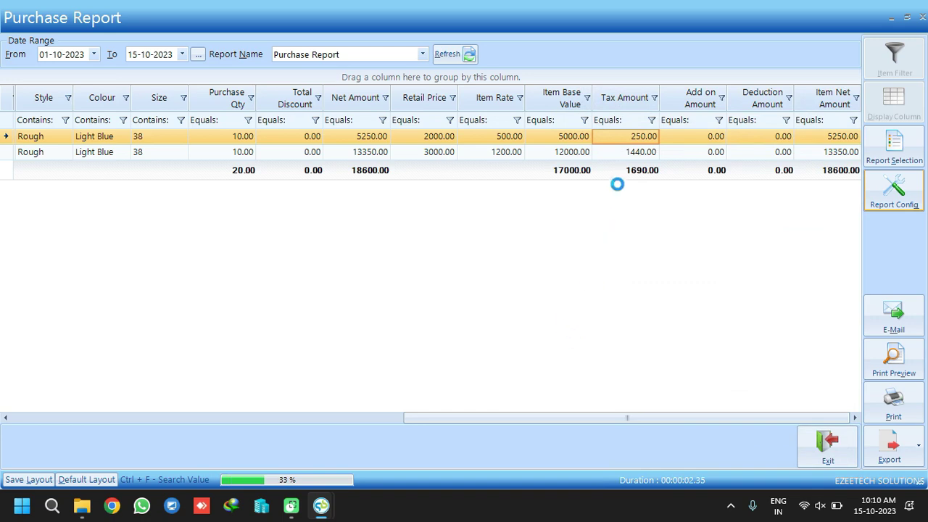
Verify the 5.00 and 12.00 tax percentages on both lines, then exit the report
left_click_drag(424, 419, 799, 418)
left_click(606, 136)
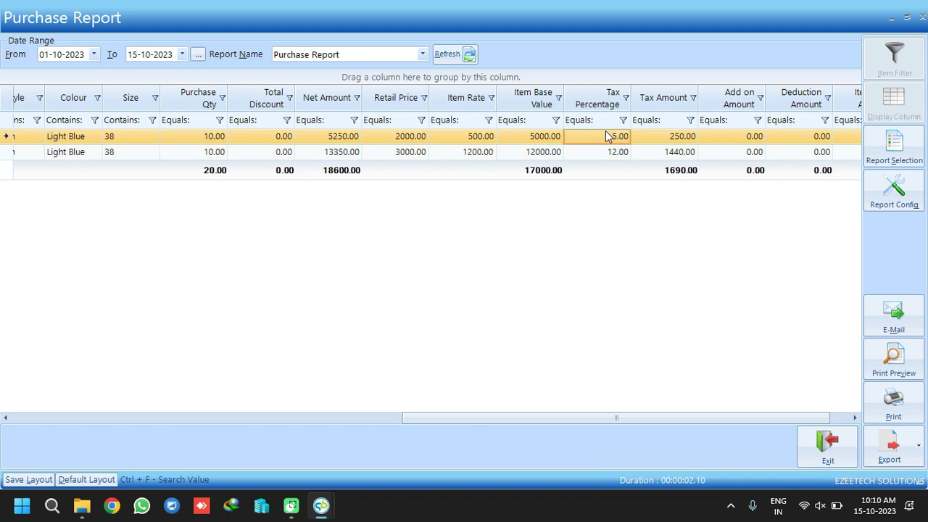
left_click(606, 151)
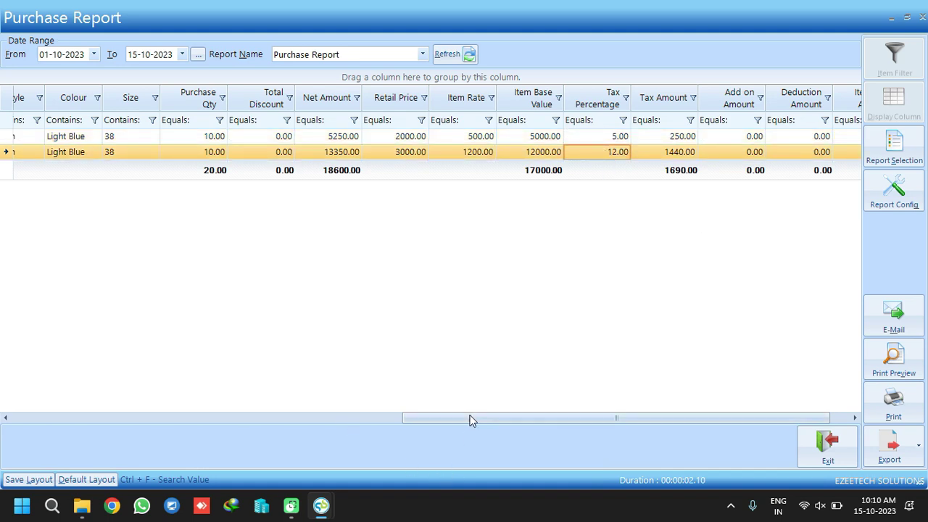
left_click_drag(440, 418, 574, 418)
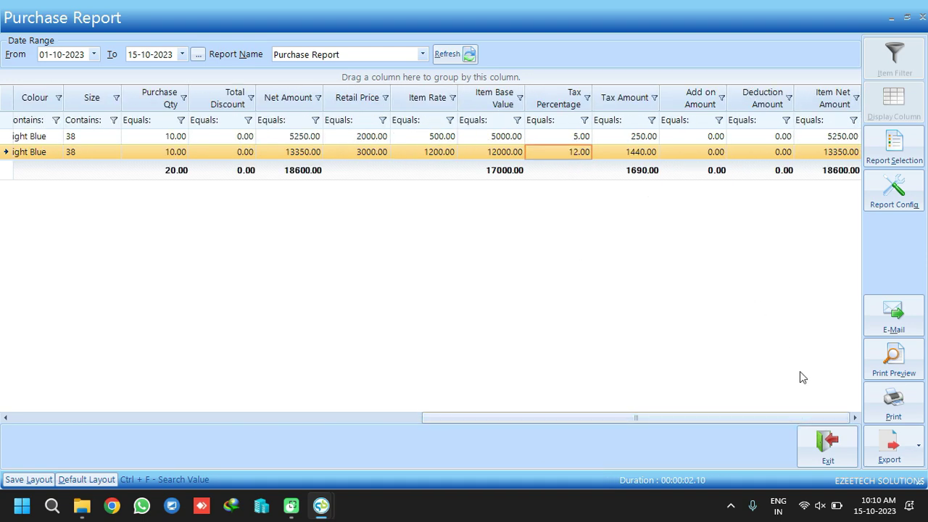
left_click(828, 446)
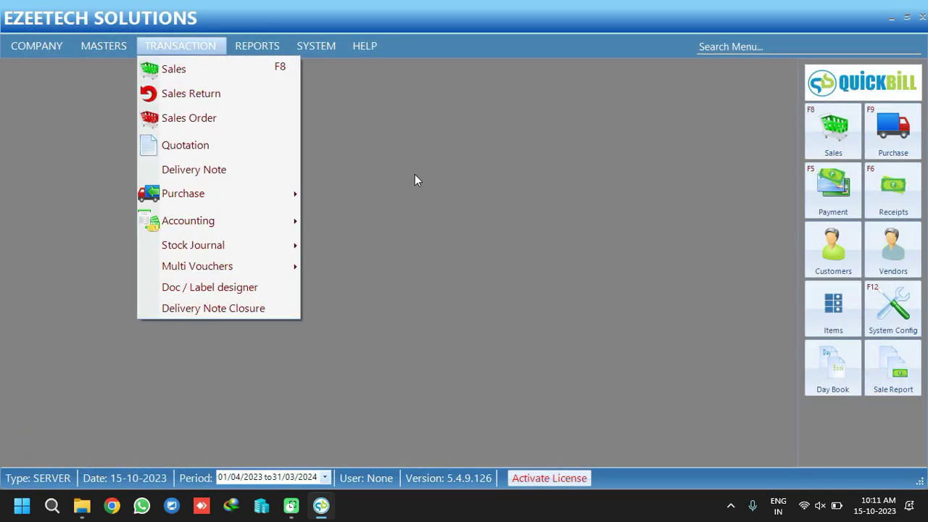
left_click(415, 175)
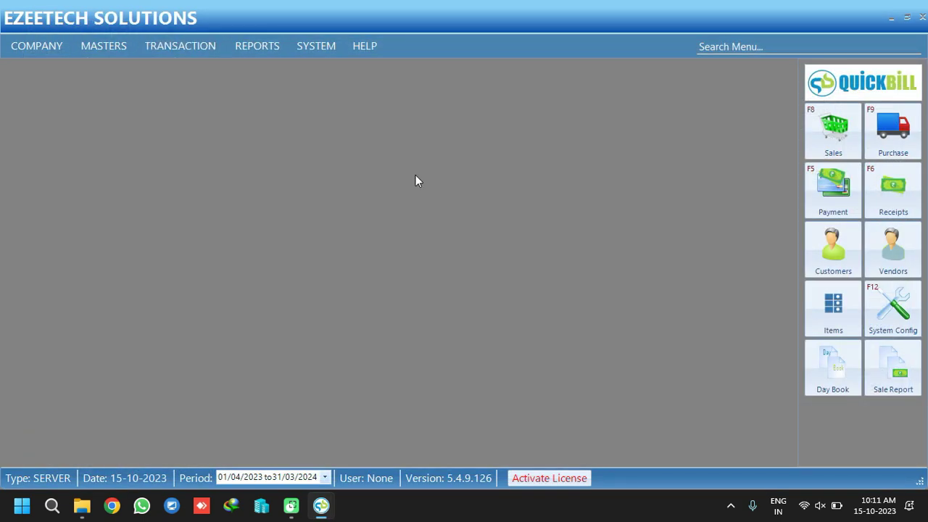